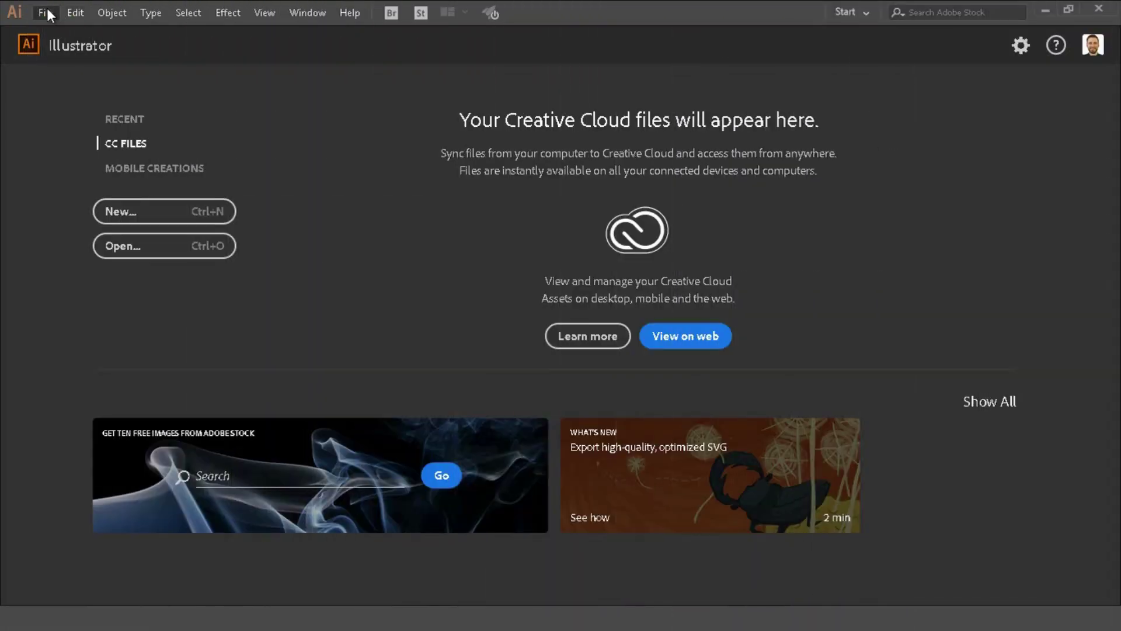
Create a new 1080 × 1080 px document in RGB color mode
left_click(75, 13)
mouse_move(46, 12)
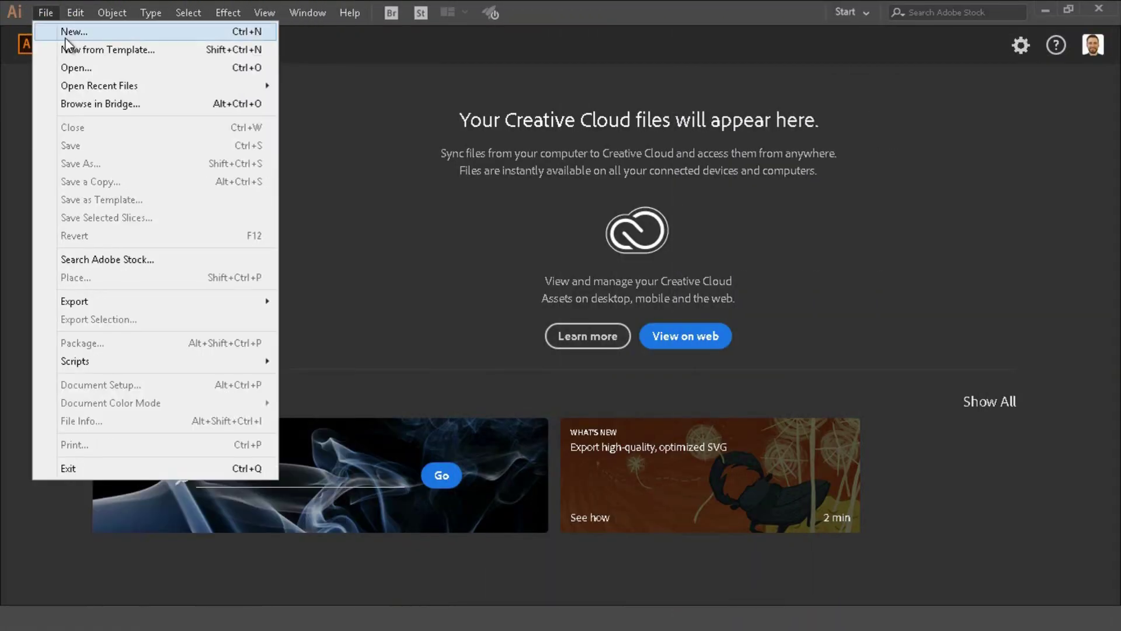
left_click(86, 37)
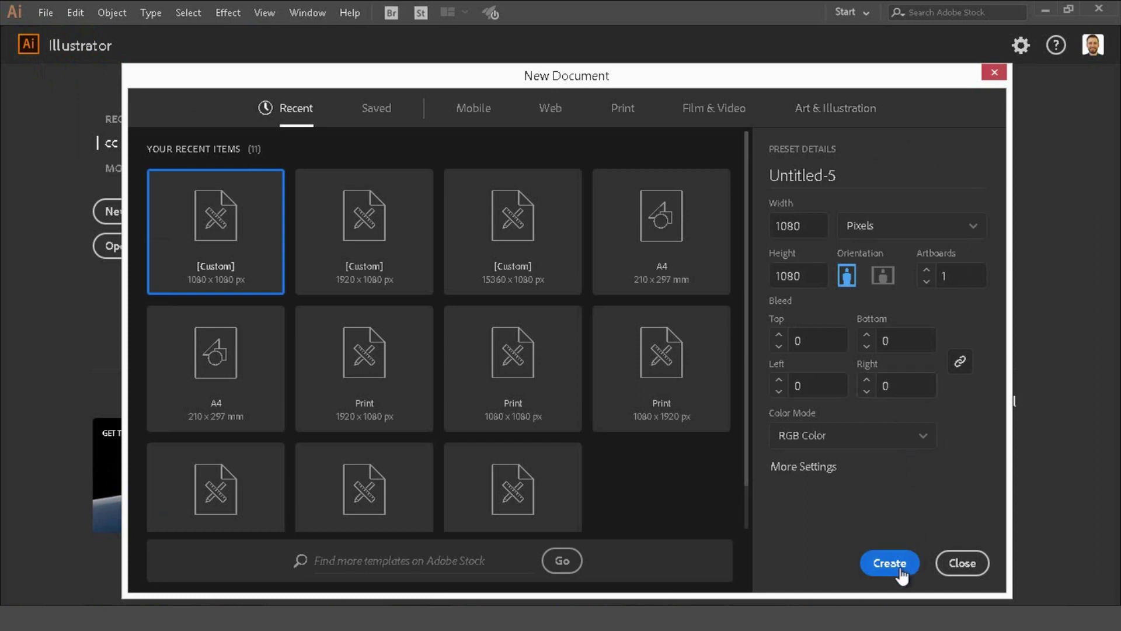
left_click(893, 564)
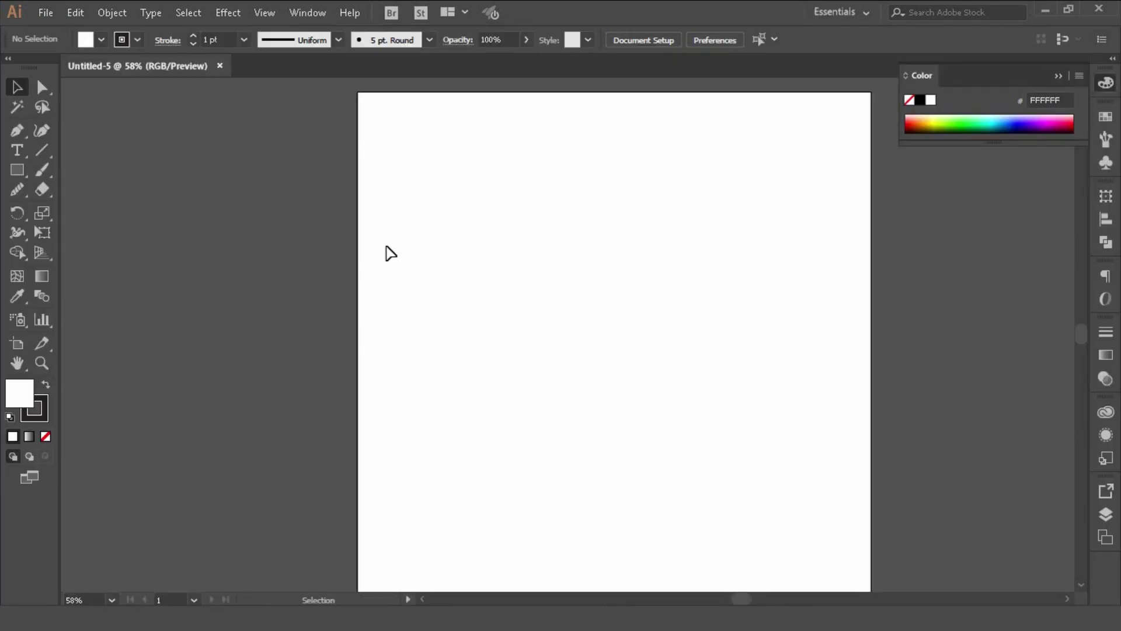
Place the photo woman-red-hair from the Photos For Tutorials folder as a template
left_click(48, 13)
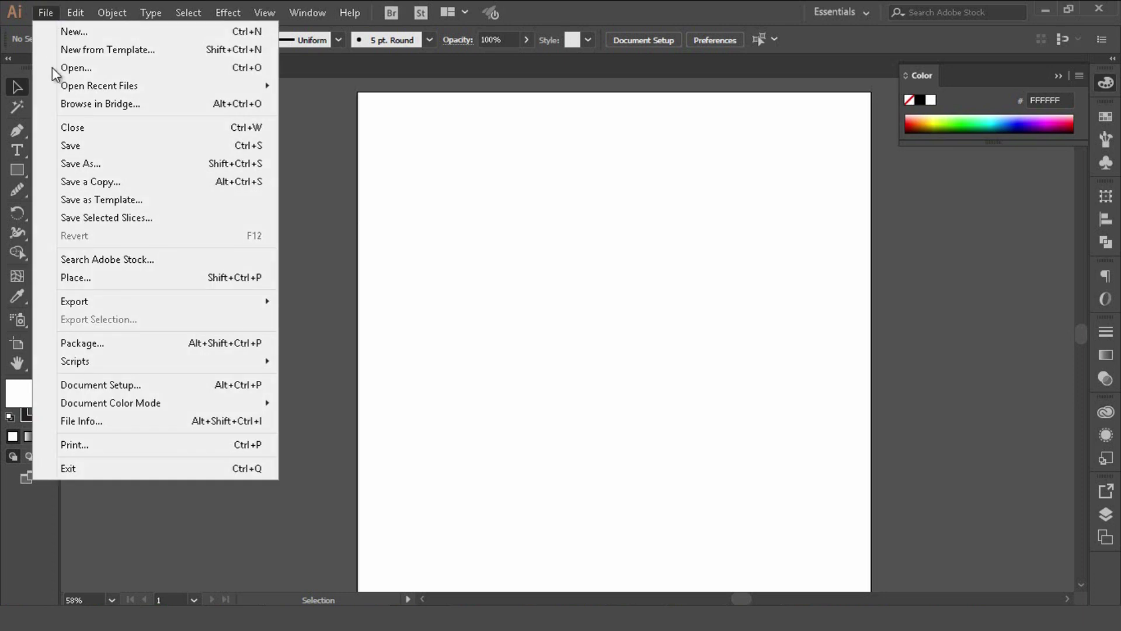
left_click(100, 280)
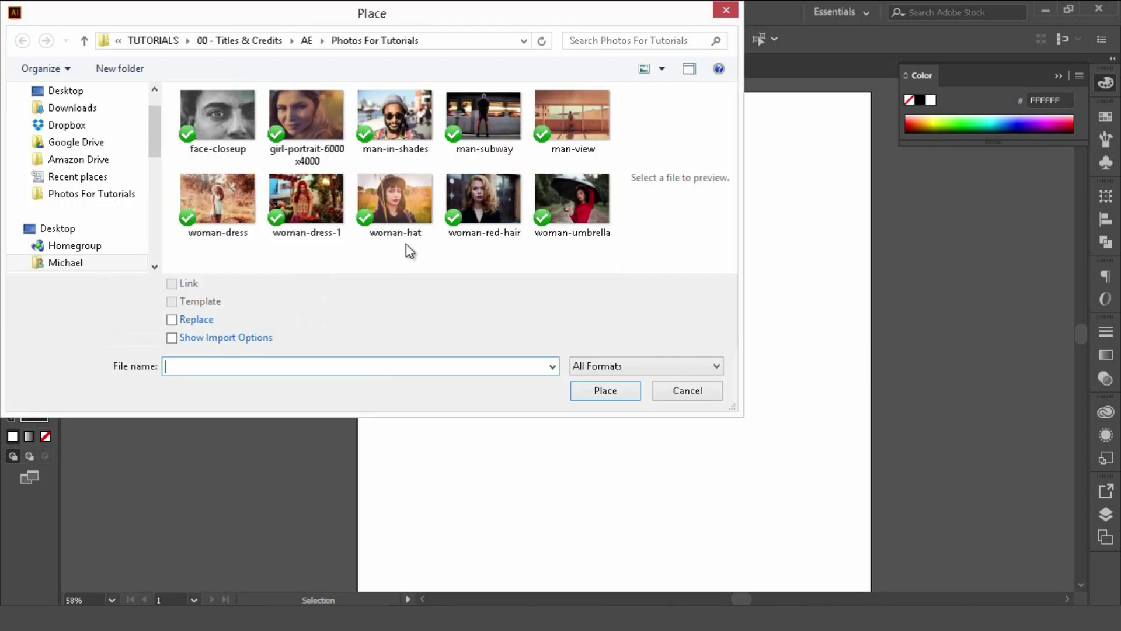
left_click(486, 206)
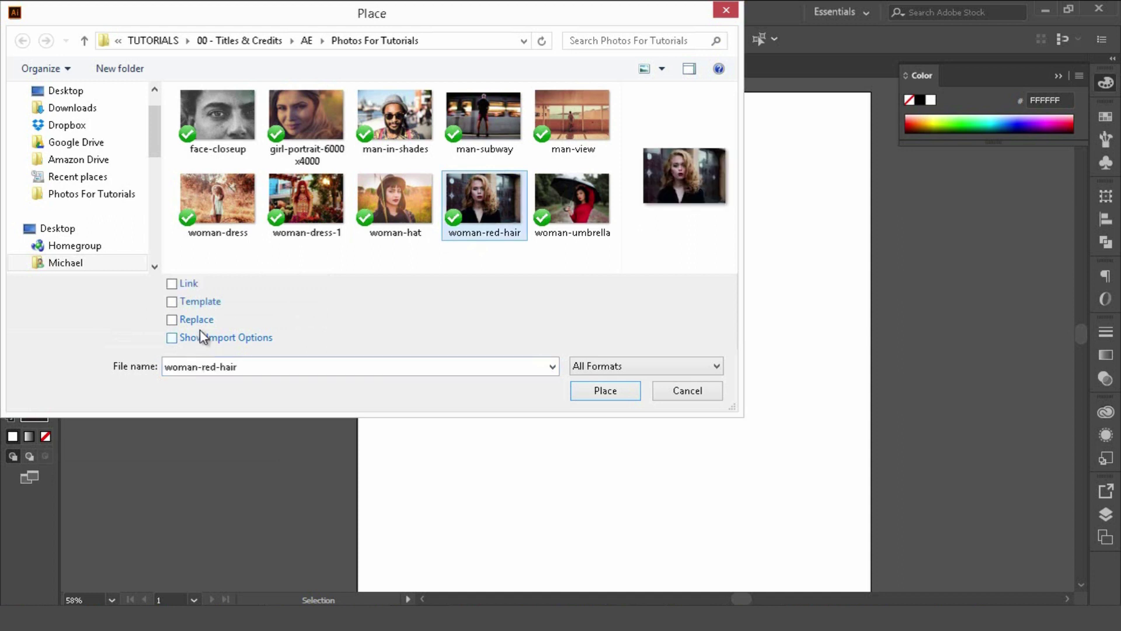
left_click(177, 307)
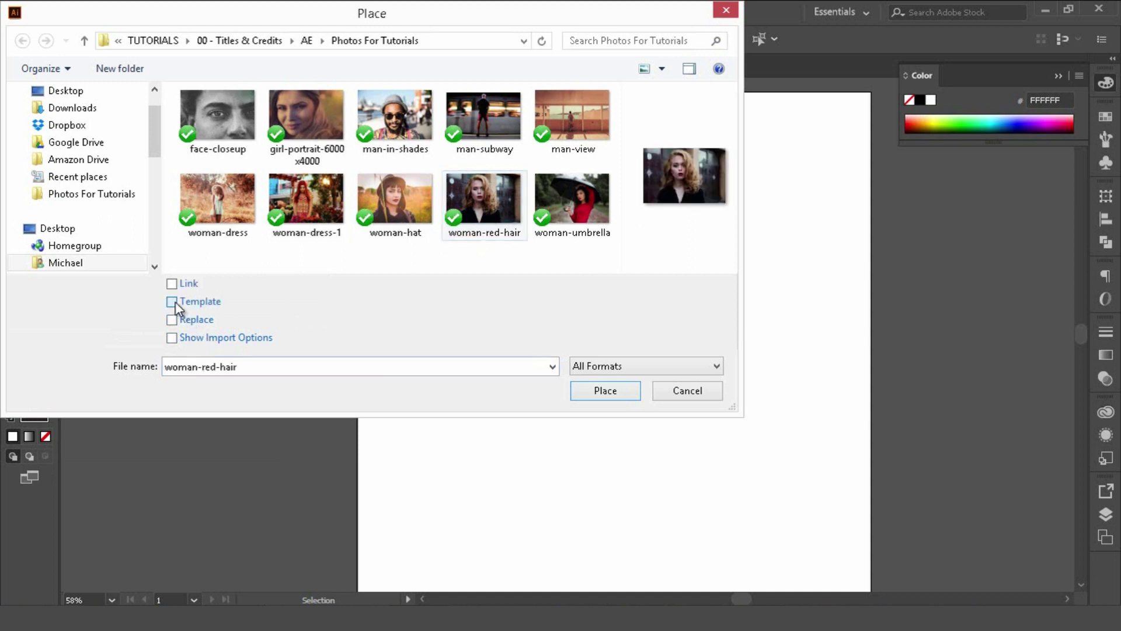
left_click(607, 391)
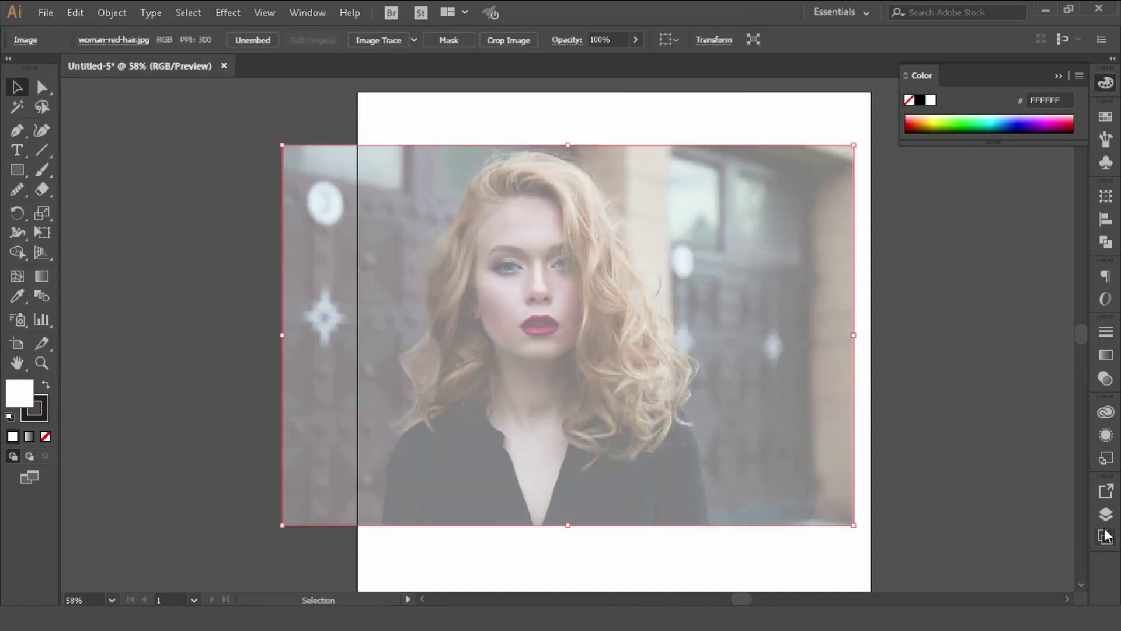
Unlock the template layer and fit the artboard to the bounds of the placed photo
left_click(1105, 532)
left_click(1105, 516)
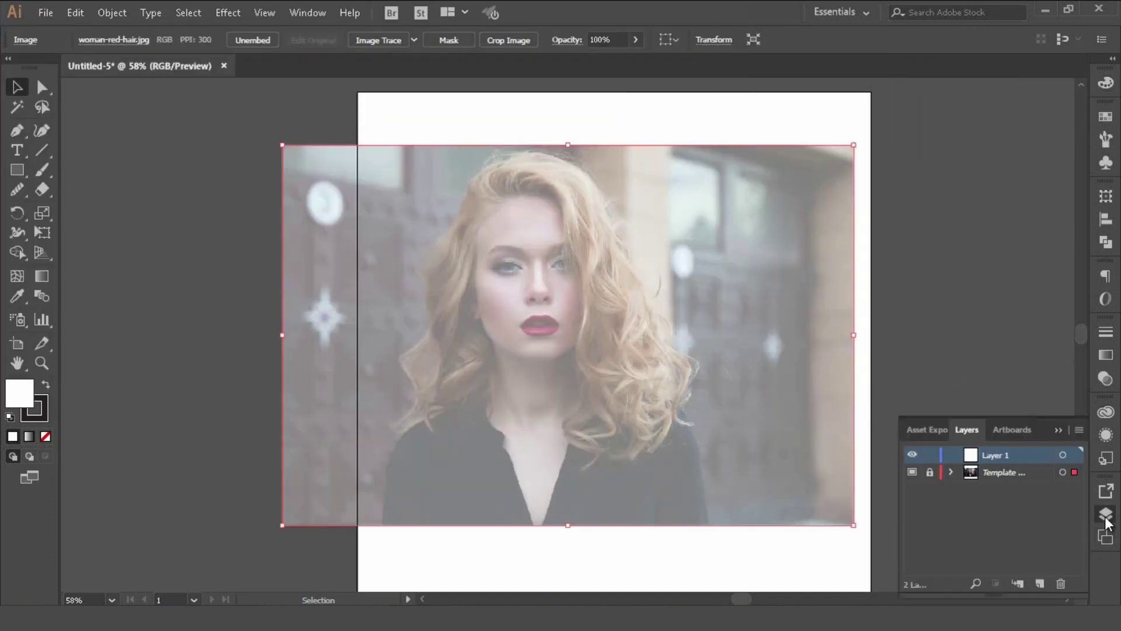
left_click(930, 472)
left_click(16, 344)
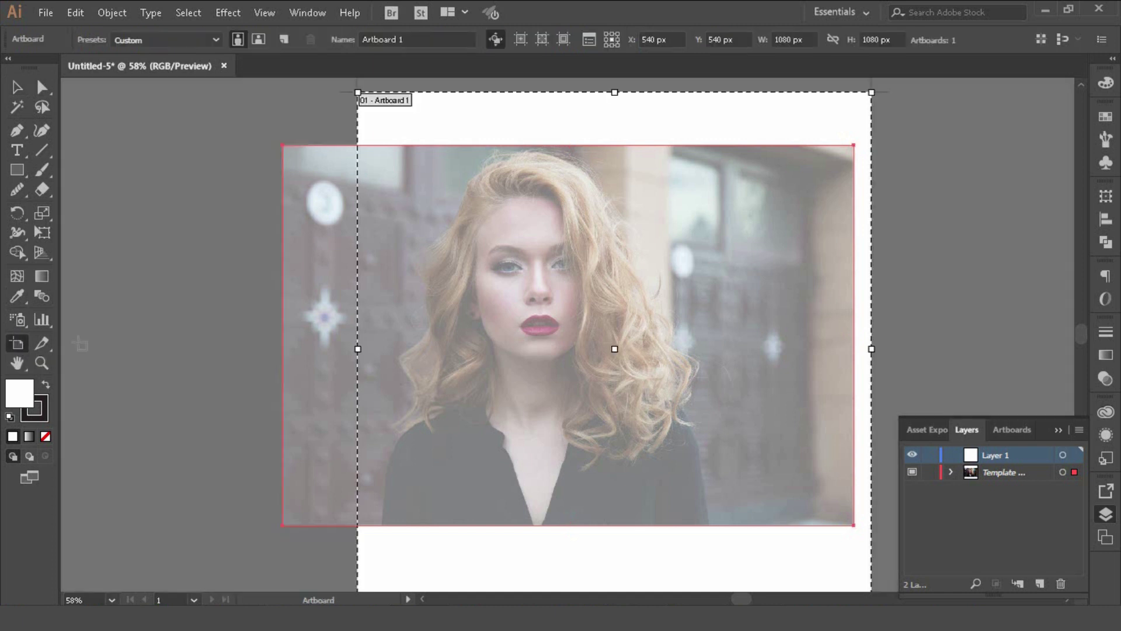
left_click(304, 219)
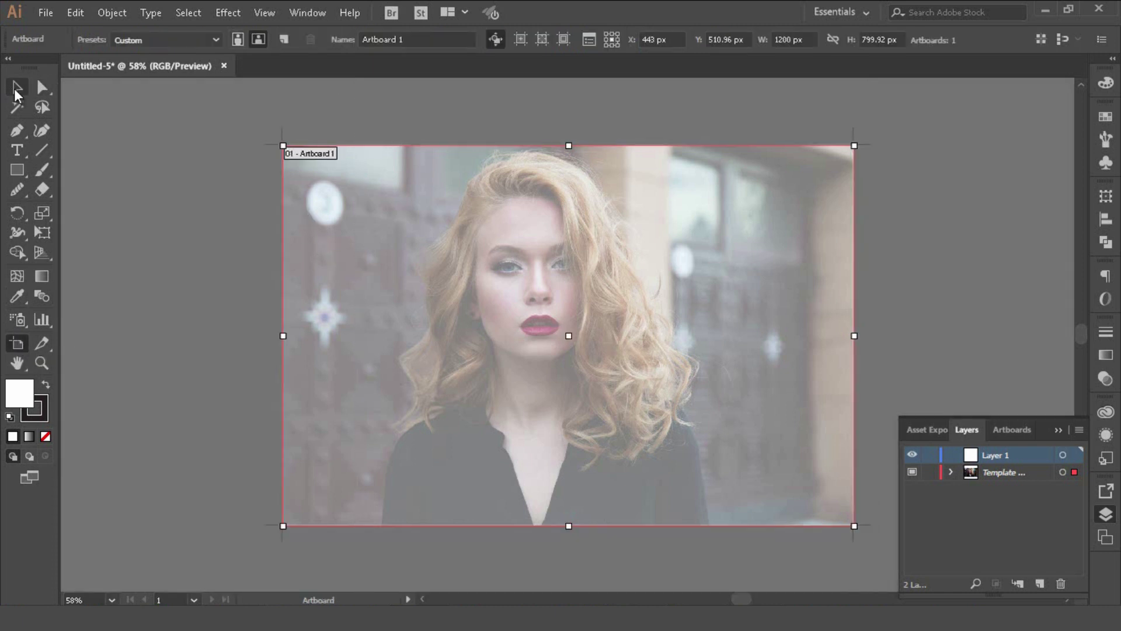
left_click(17, 89)
left_click(605, 186)
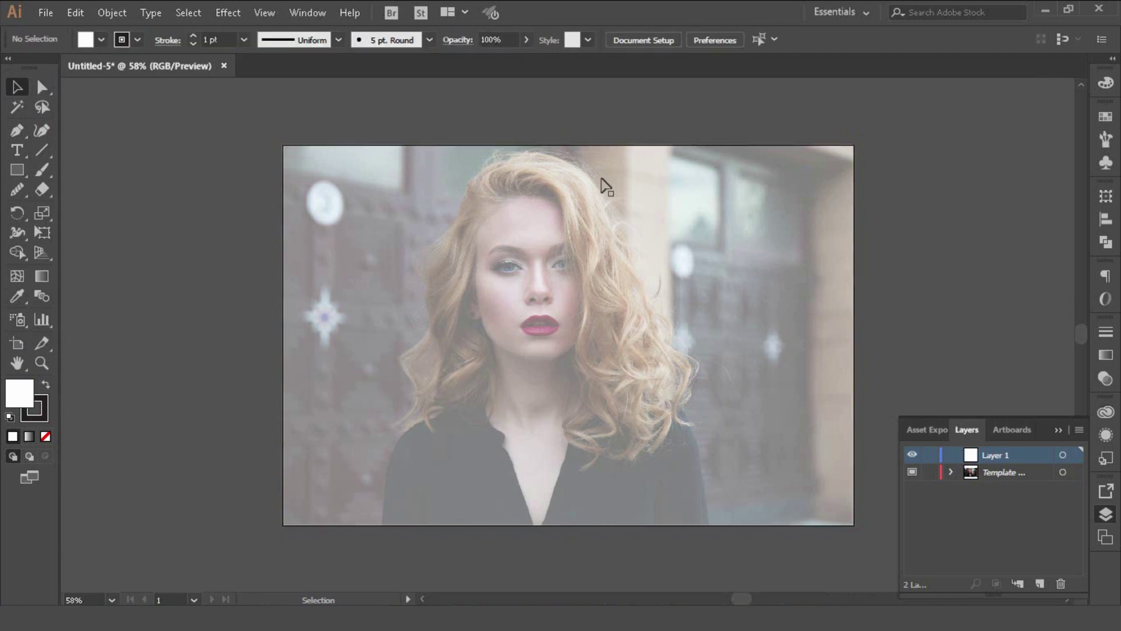
Lock the template layer again and set its image dimming to 70%
left_click(931, 473)
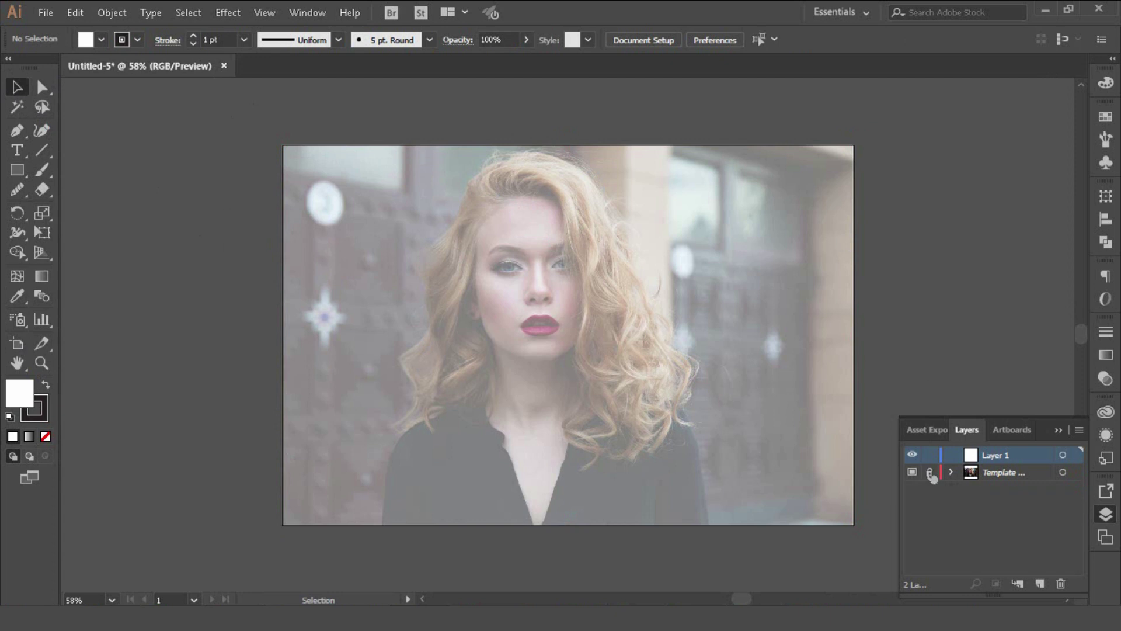
double_click(1039, 471)
left_click_drag(224, 164, 169, 140)
type("70")
key("Return")
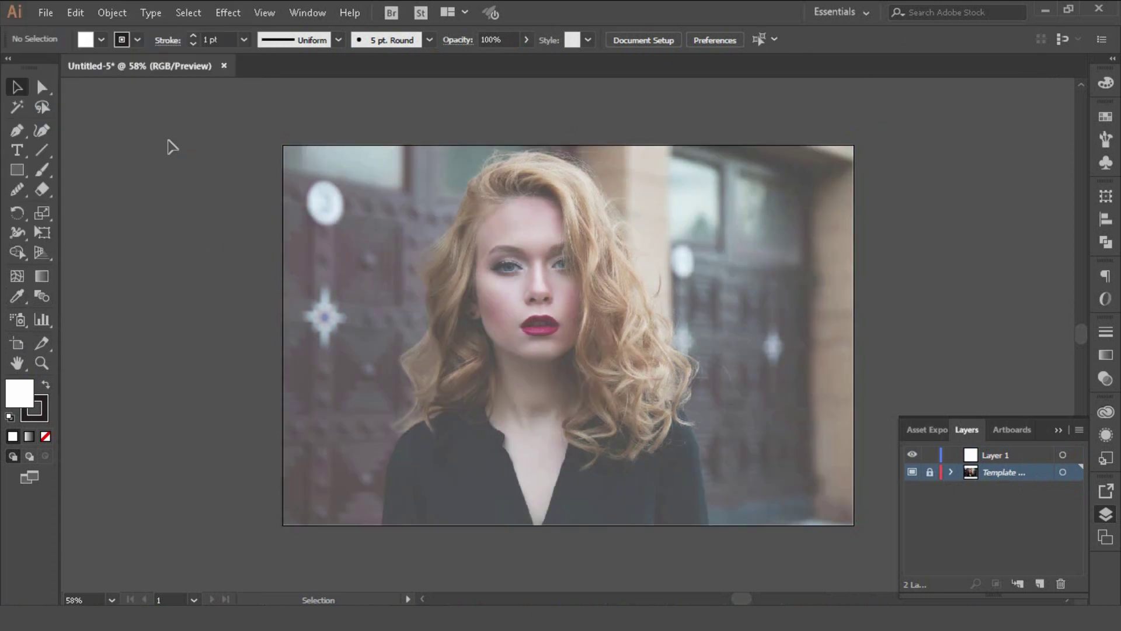
Try the template layer's image dimming at 5% and at 100%
double_click(1036, 478)
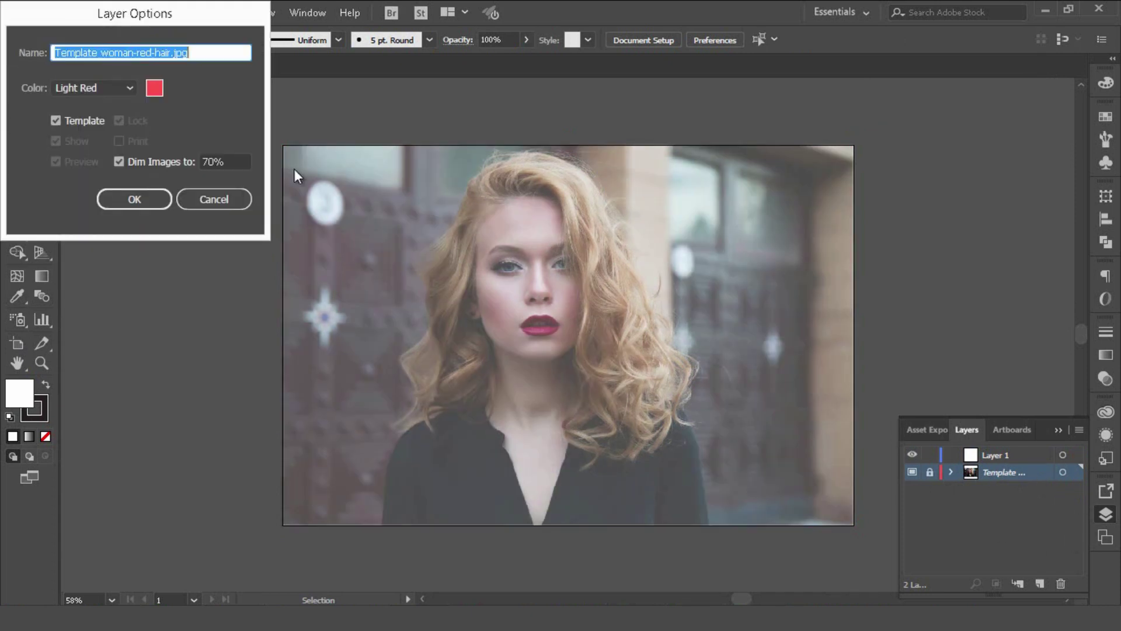
key("Tab")
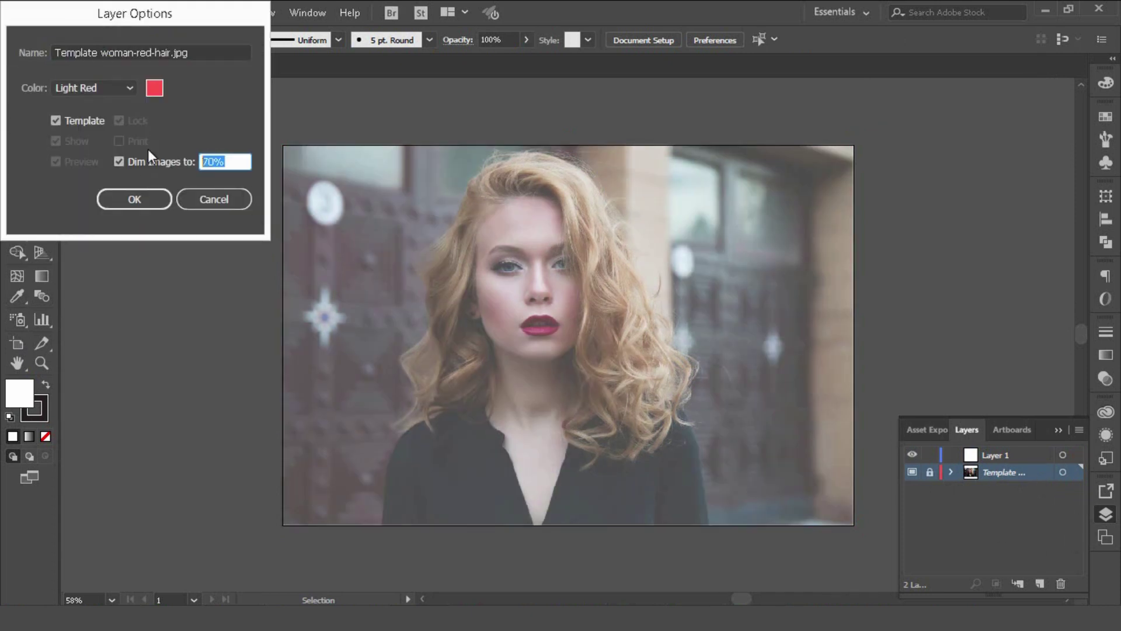
type("5")
key("Return")
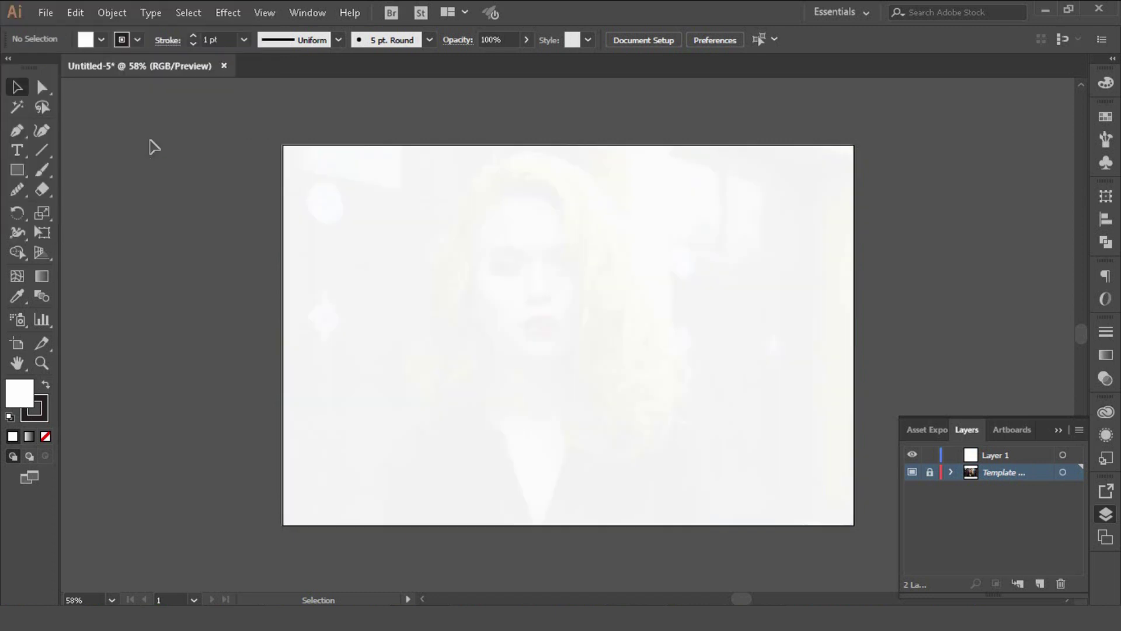
double_click(1043, 478)
key("Tab")
type("10")
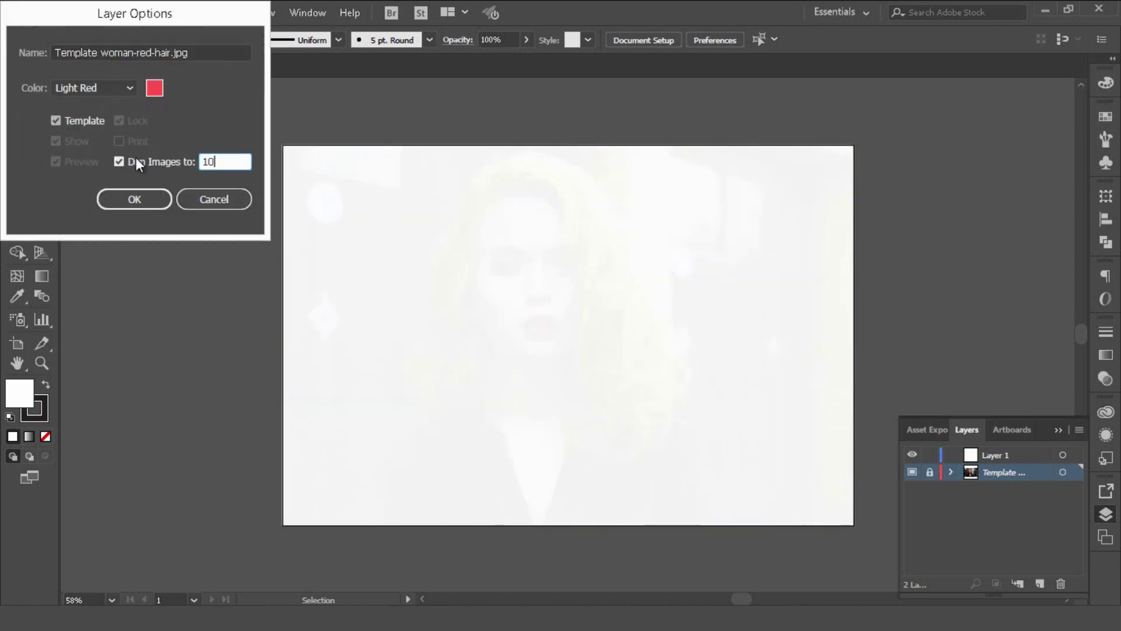
key("Return")
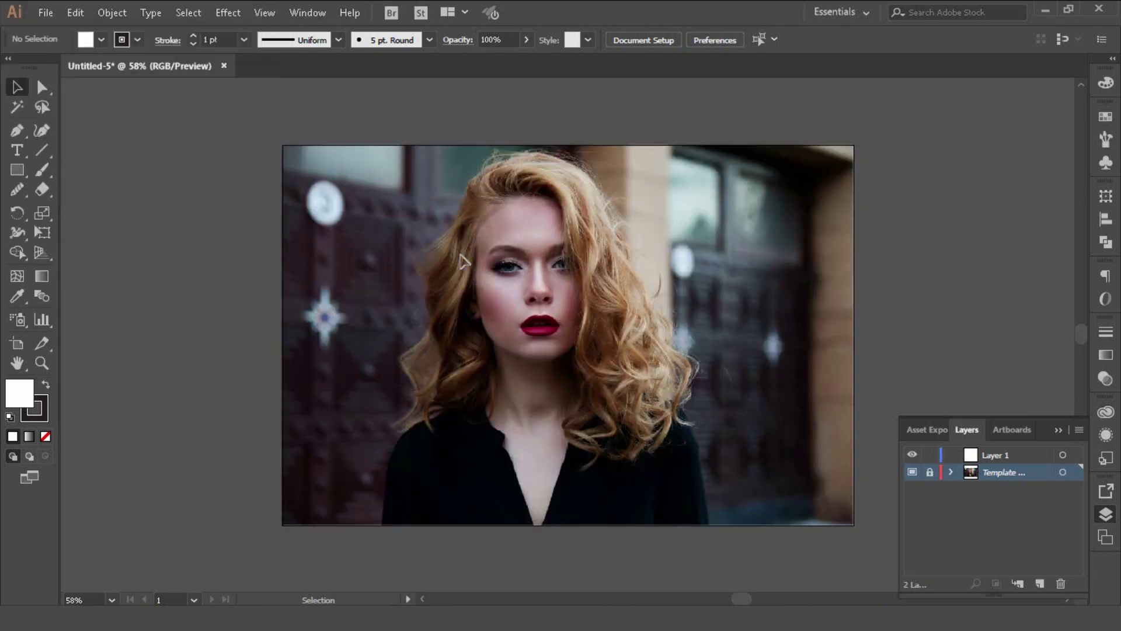
Set the template layer's image dimming to 70% and rename Layer 1 as Base Lines
double_click(1036, 474)
key("Tab")
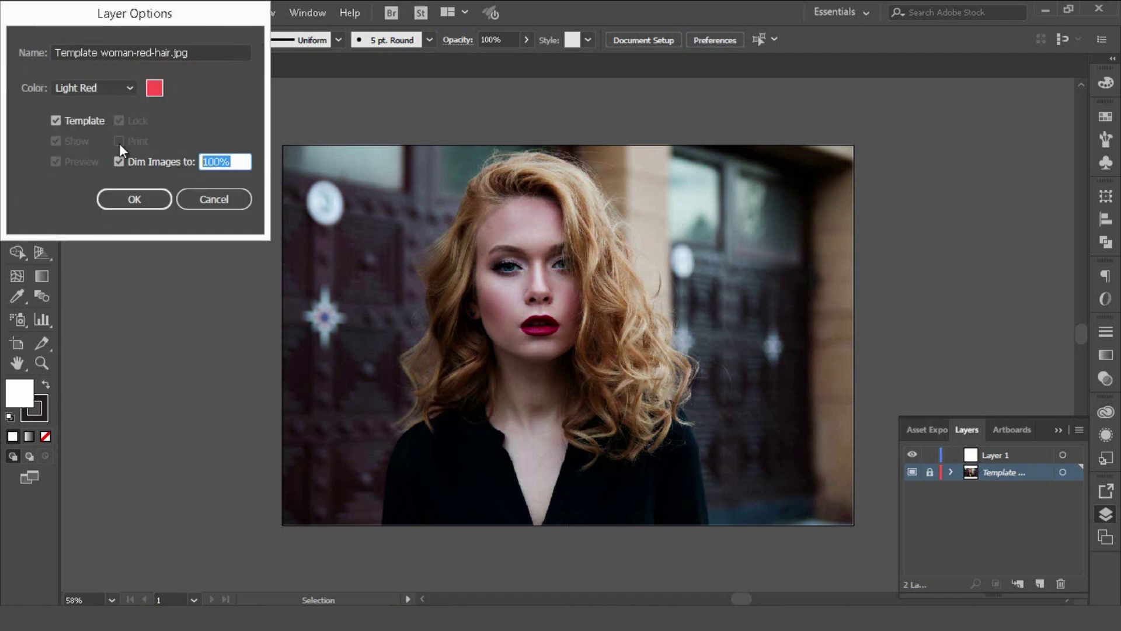
type("70")
key("Return")
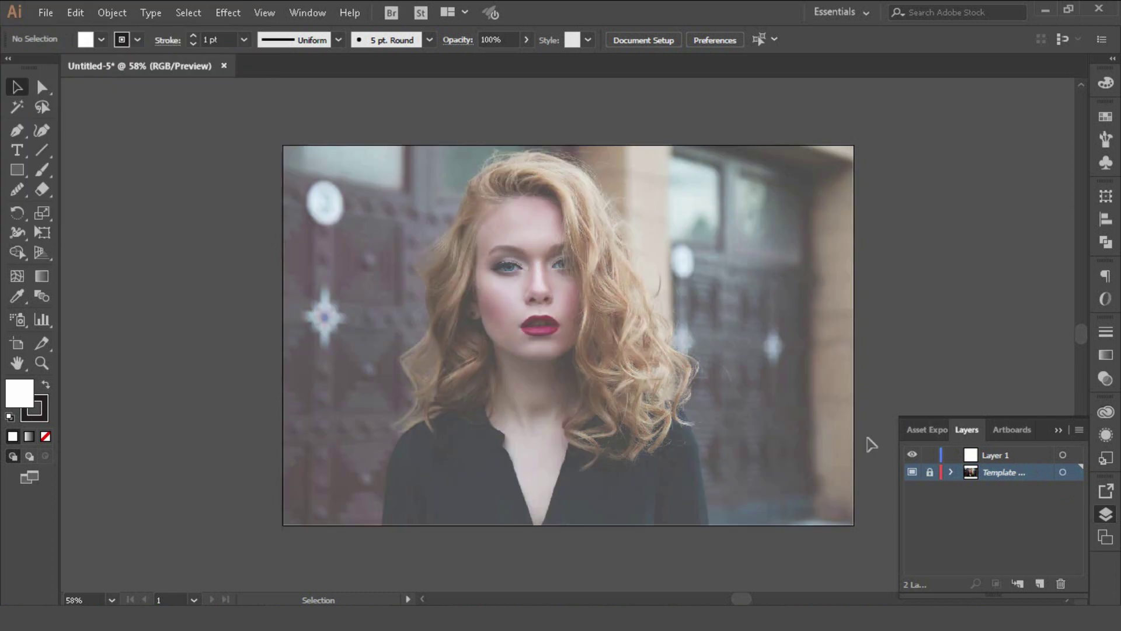
double_click(999, 453)
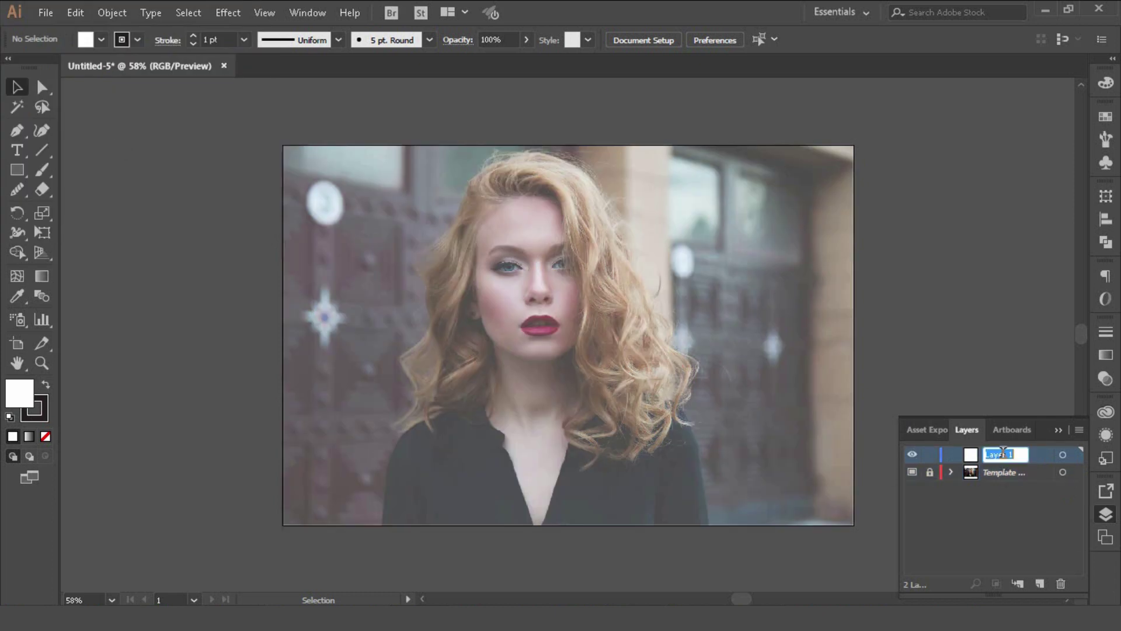
type("L")
With the Pen tool, draw a closed shape above the artboard with a flat base and slightly arched top, about 85 px wide and 3 px tall
key("ctrl+plus")
key("ctrl+plus")
key("ctrl+plus")
key("ctrl+plus")
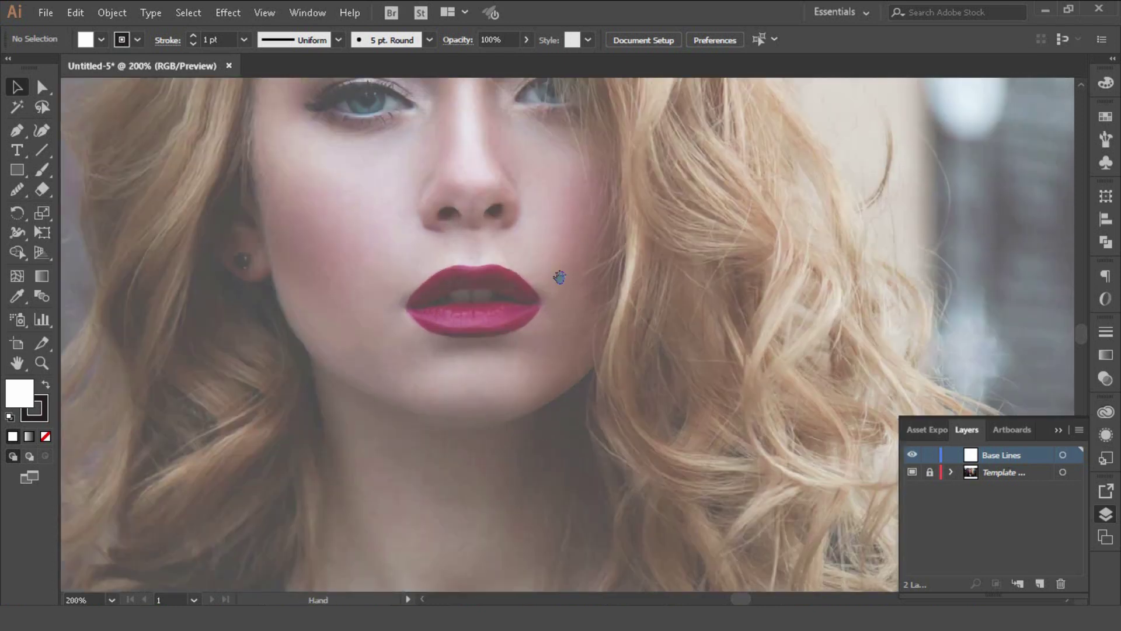
left_click_drag(548, 223, 575, 293)
key("p")
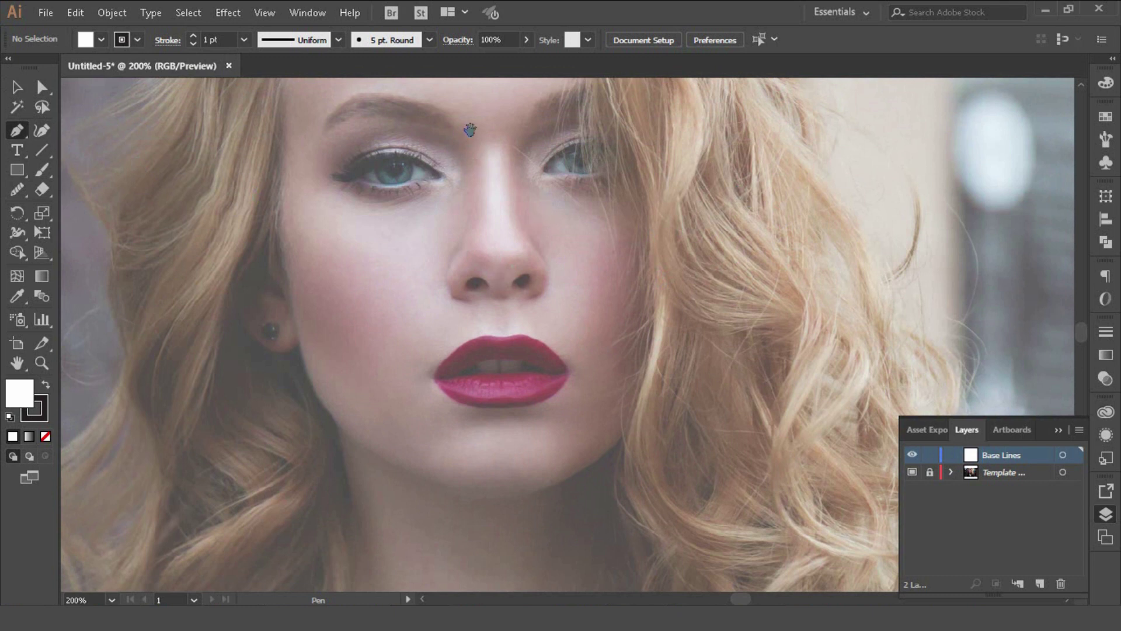
left_click_drag(468, 168, 482, 409)
key("ctrl+plus")
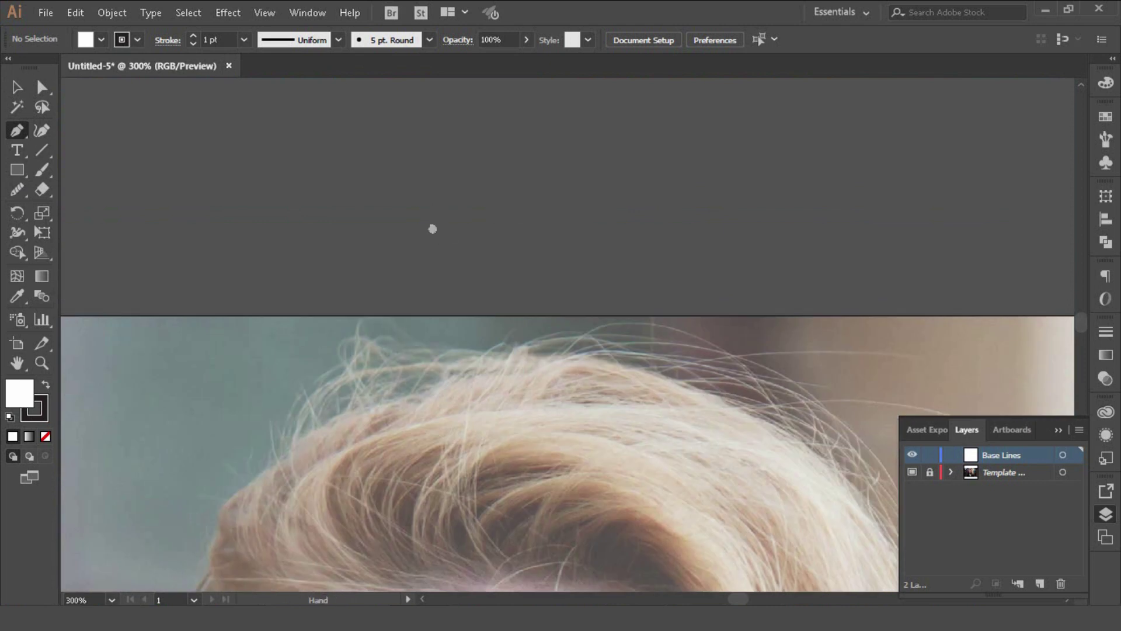
left_click_drag(433, 231, 467, 288)
left_click(326, 231)
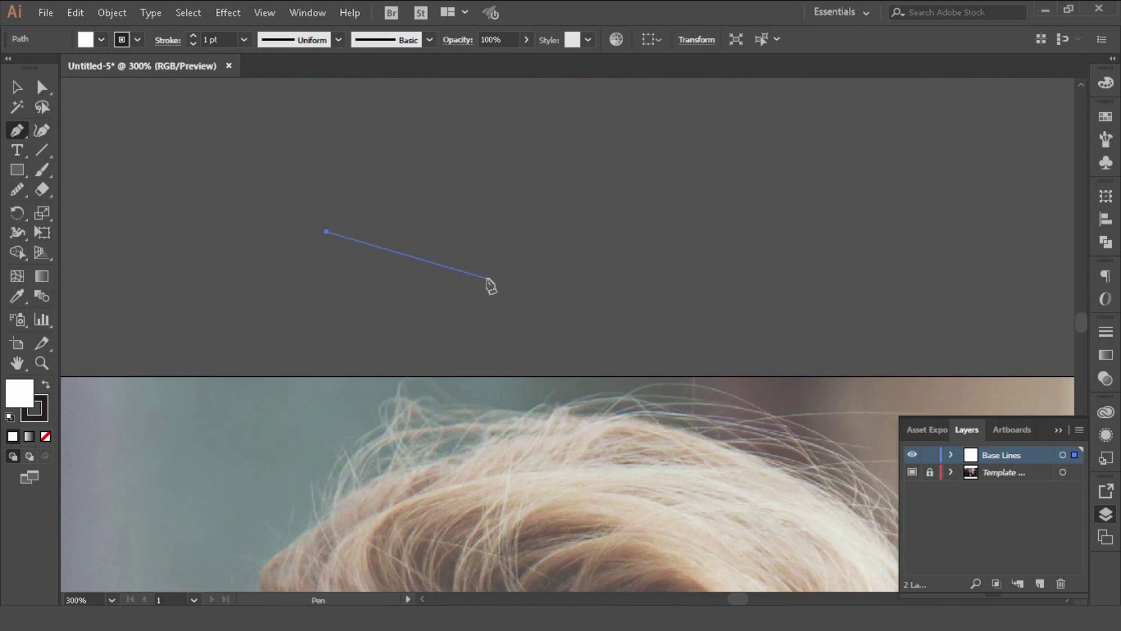
left_click(535, 239, "shift")
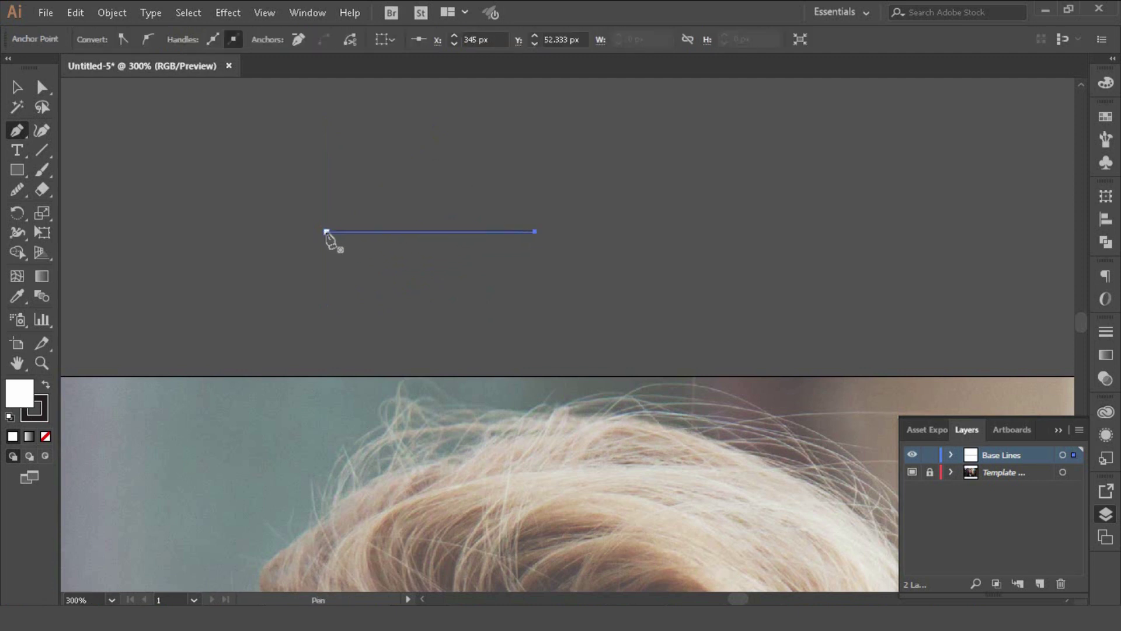
left_click_drag(327, 233, 235, 251)
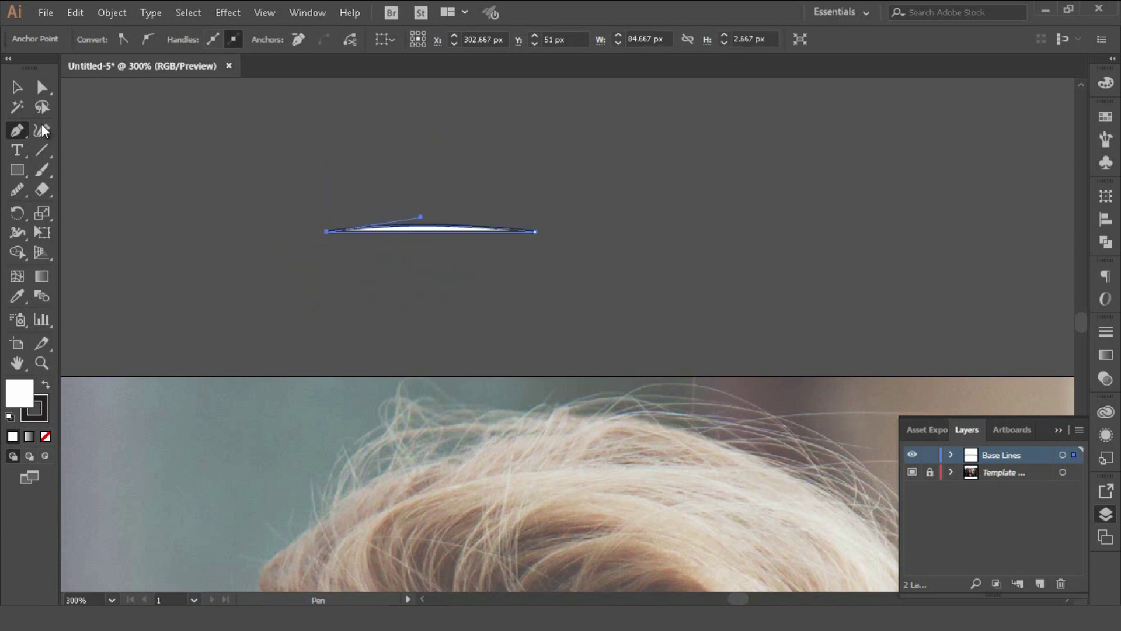
Swap the arched shape's fill and stroke colors and set its stroke to none
left_click(18, 90)
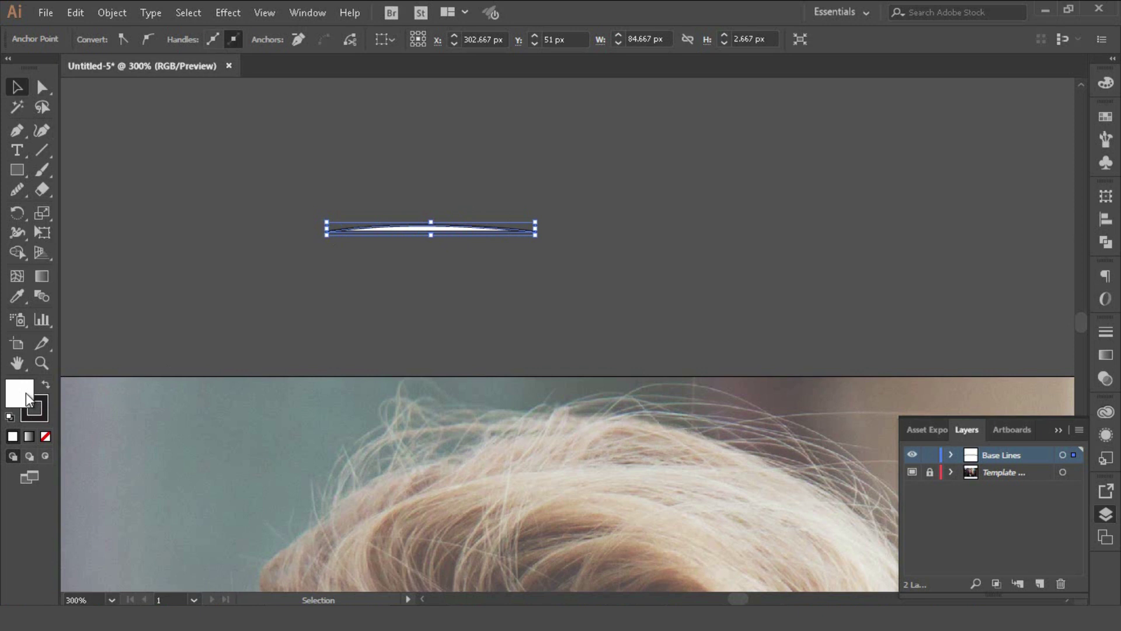
left_click(46, 388)
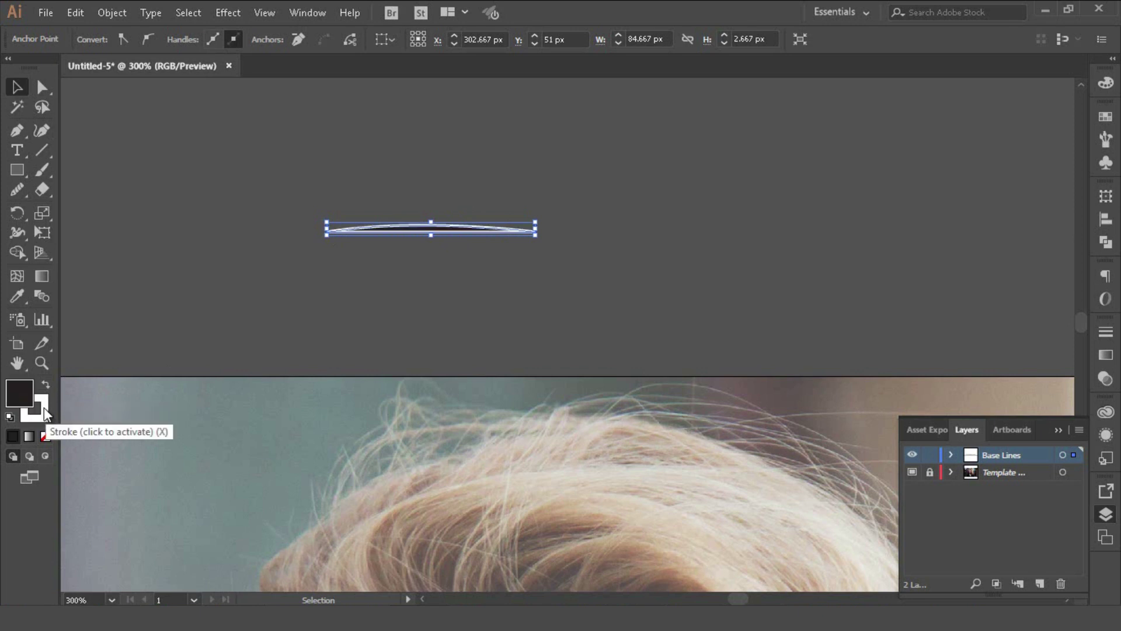
left_click(44, 408)
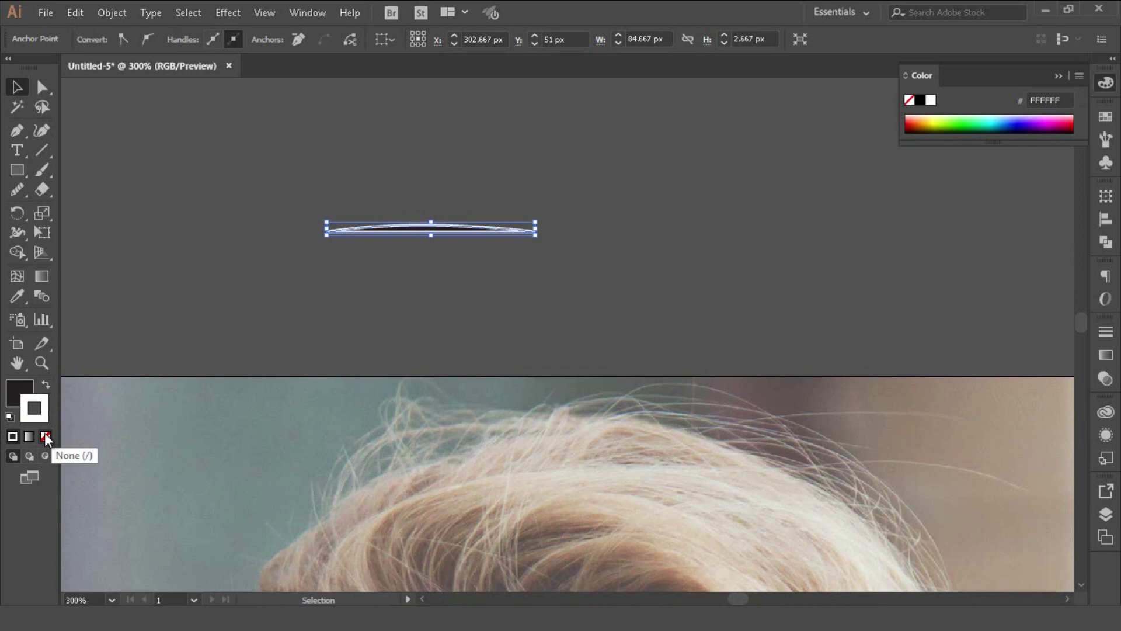
left_click(46, 436)
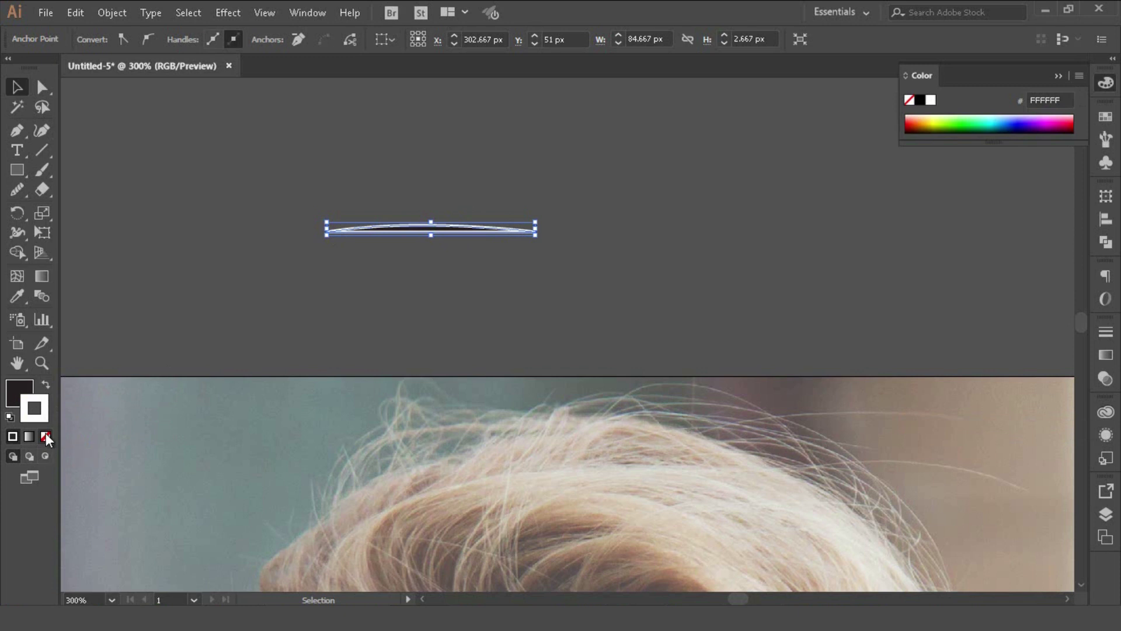
left_click(351, 300)
Set the arched shape's fill color to pure black (000000) and deselect it
key("ctrl+plus")
key("ctrl+plus")
left_click_drag(571, 185, 668, 231)
left_click_drag(503, 153, 282, 277)
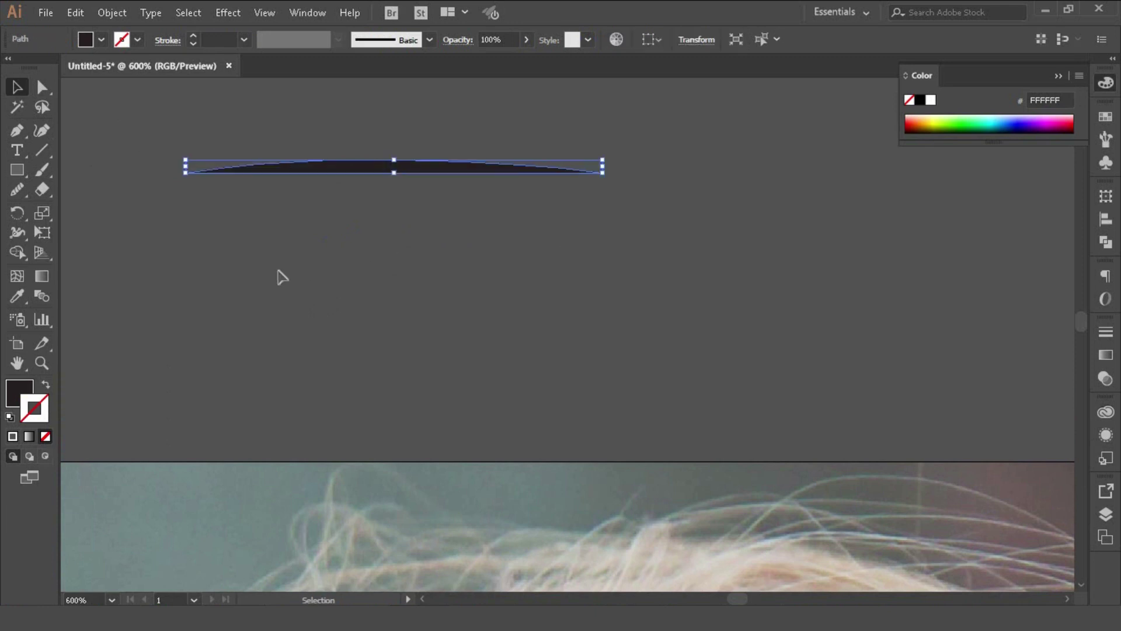
left_click(21, 395)
double_click(22, 397)
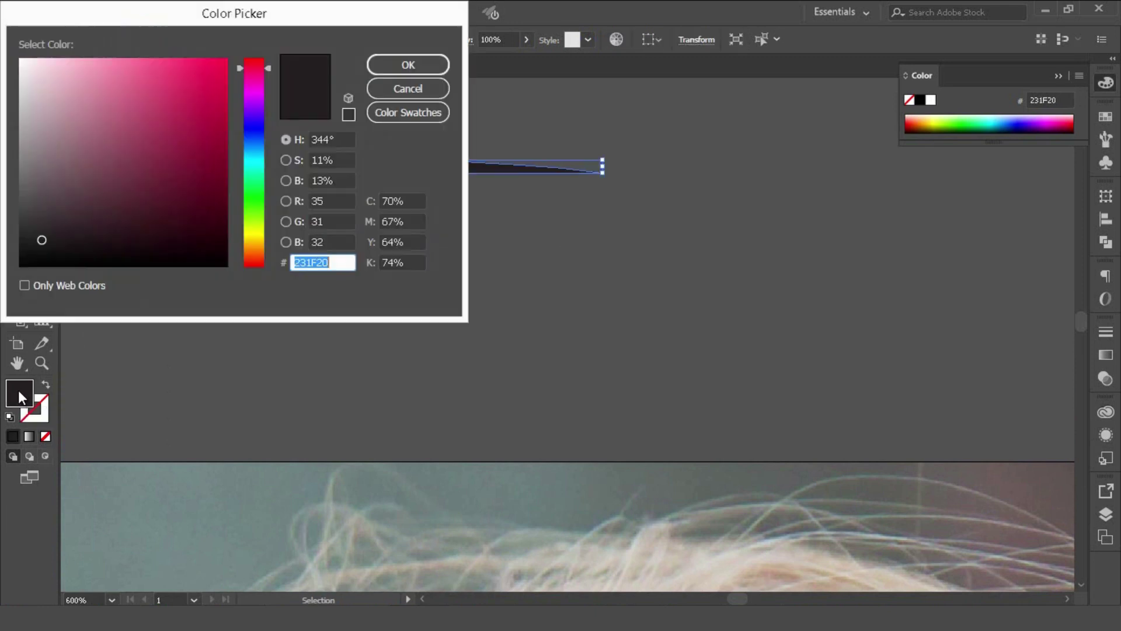
left_click_drag(32, 243, 20, 264)
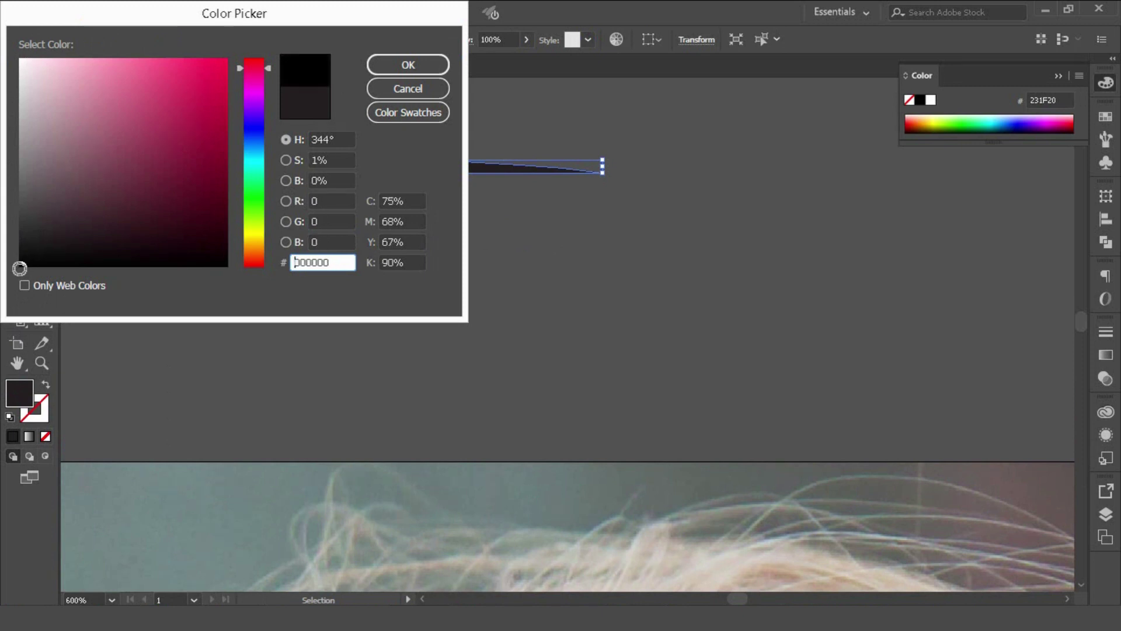
left_click(403, 65)
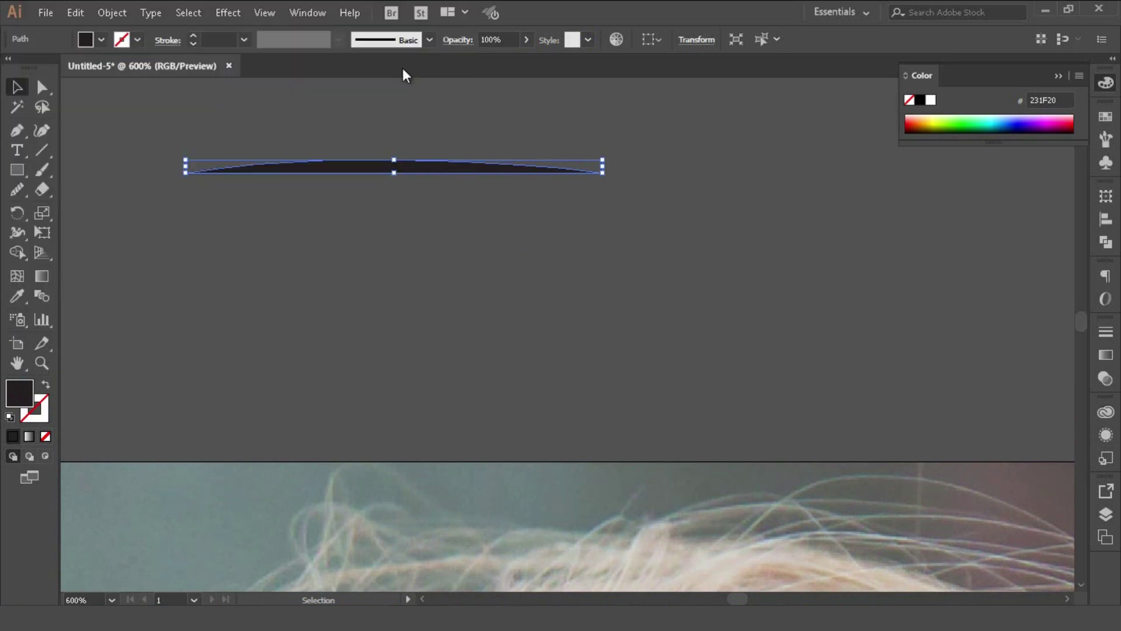
left_click(473, 251)
left_click_drag(411, 186, 453, 206)
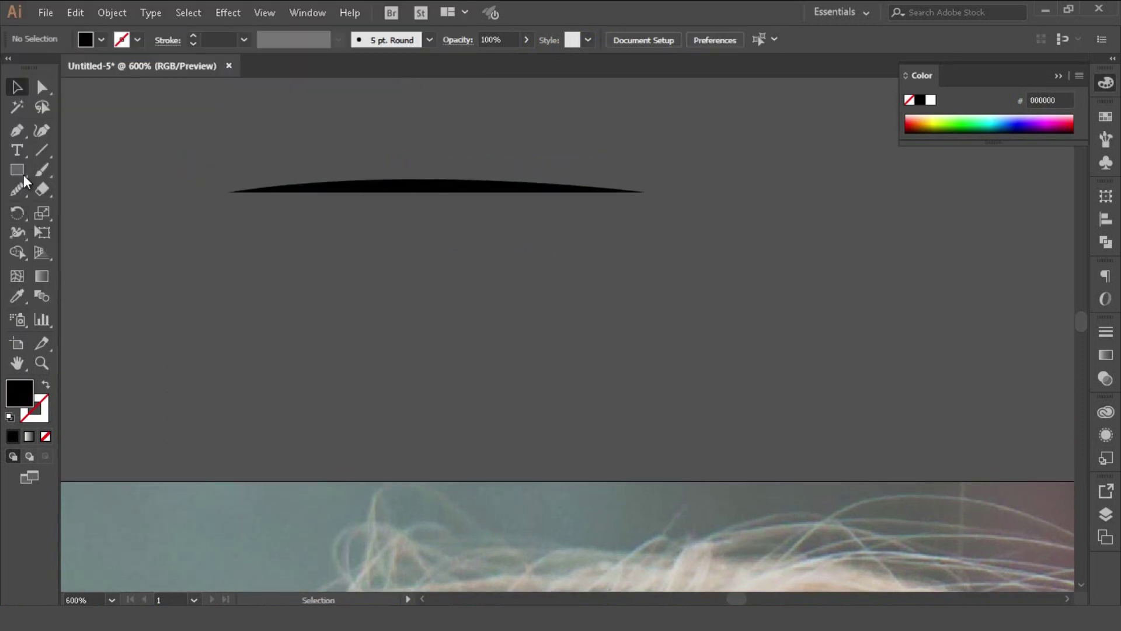
With the Pen tool, draw a horizontal line below the arched shape, equally long, and swap its fill and stroke so the stroke is black
left_click(20, 135)
left_click(228, 282)
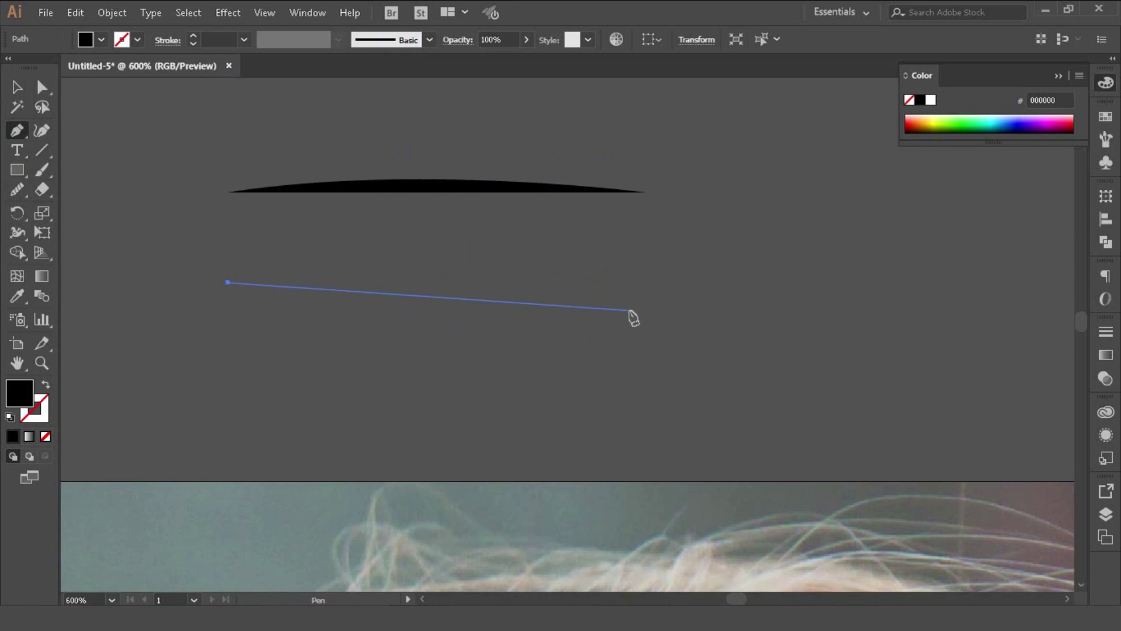
left_click(643, 283)
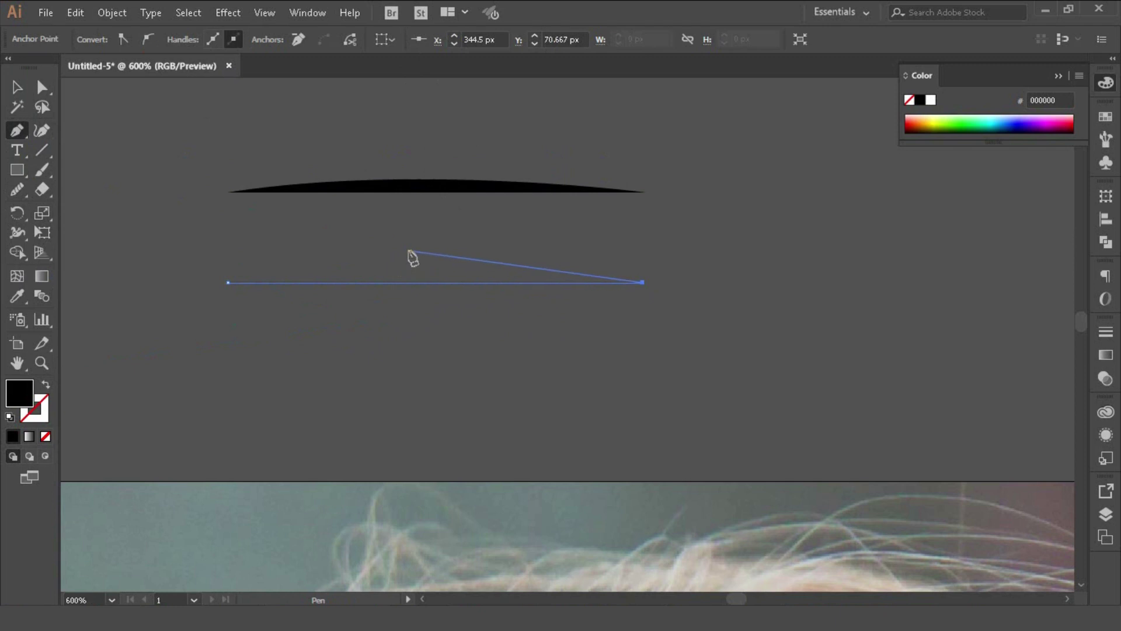
key("Escape")
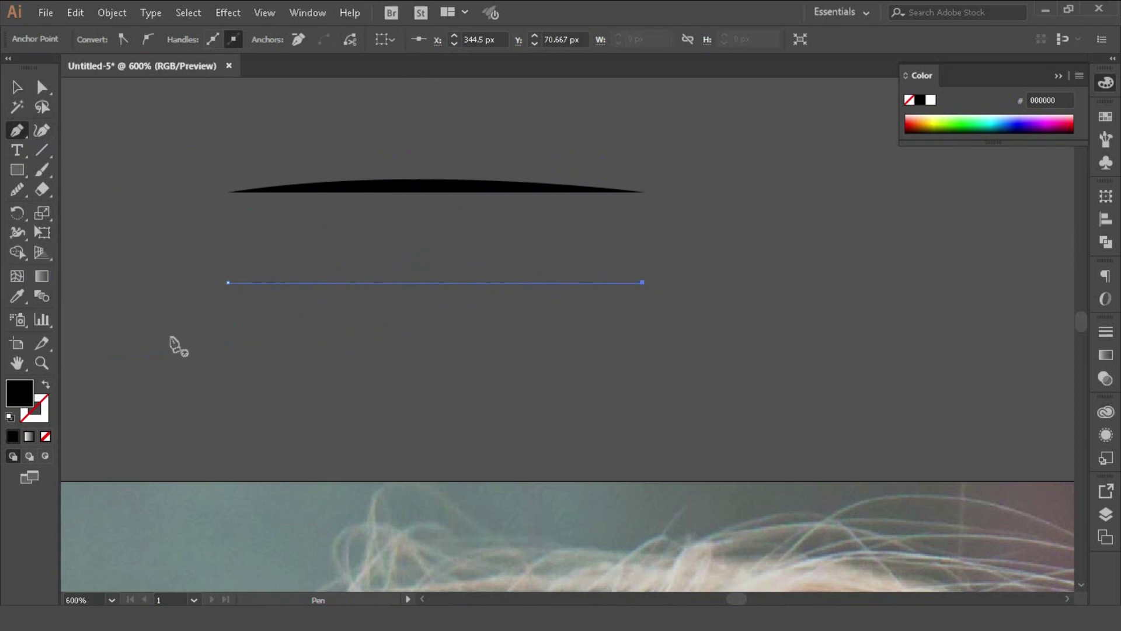
left_click(45, 386)
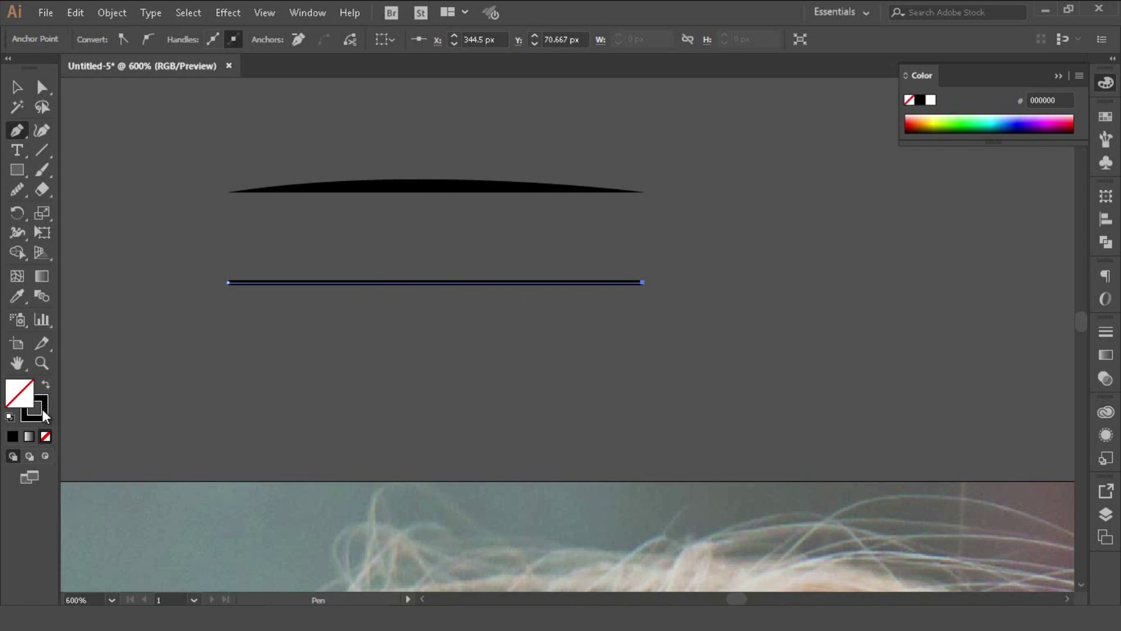
Thicken the middle of the horizontal line slightly with the Width tool and deselect it
left_click(17, 234)
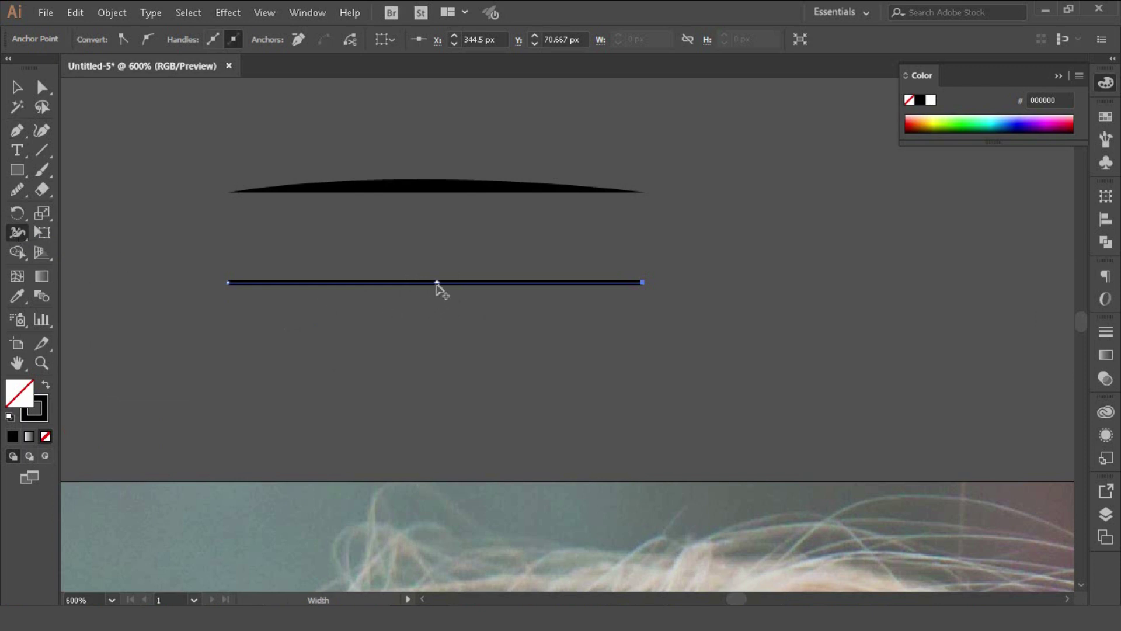
left_click_drag(437, 284, 440, 288)
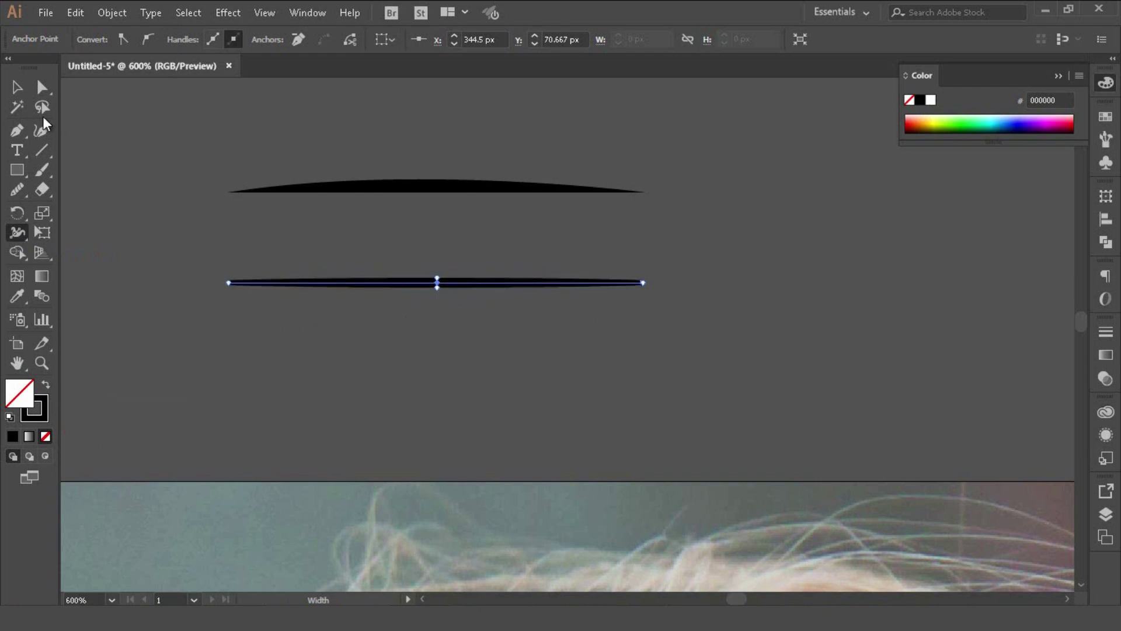
left_click(16, 88)
left_click(471, 342)
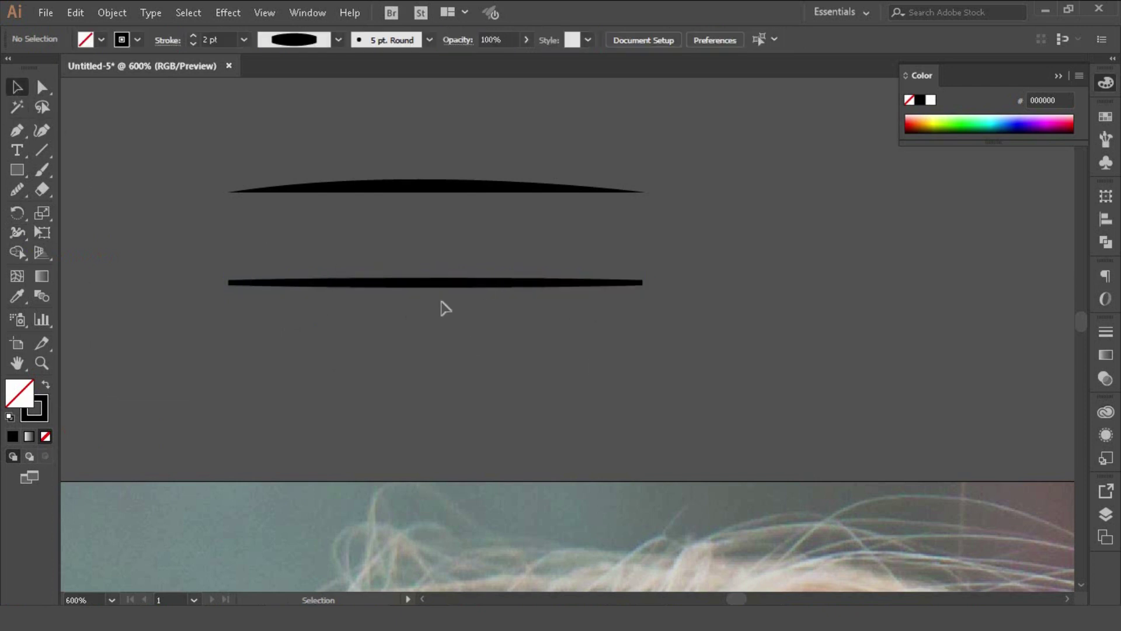
left_click(479, 285)
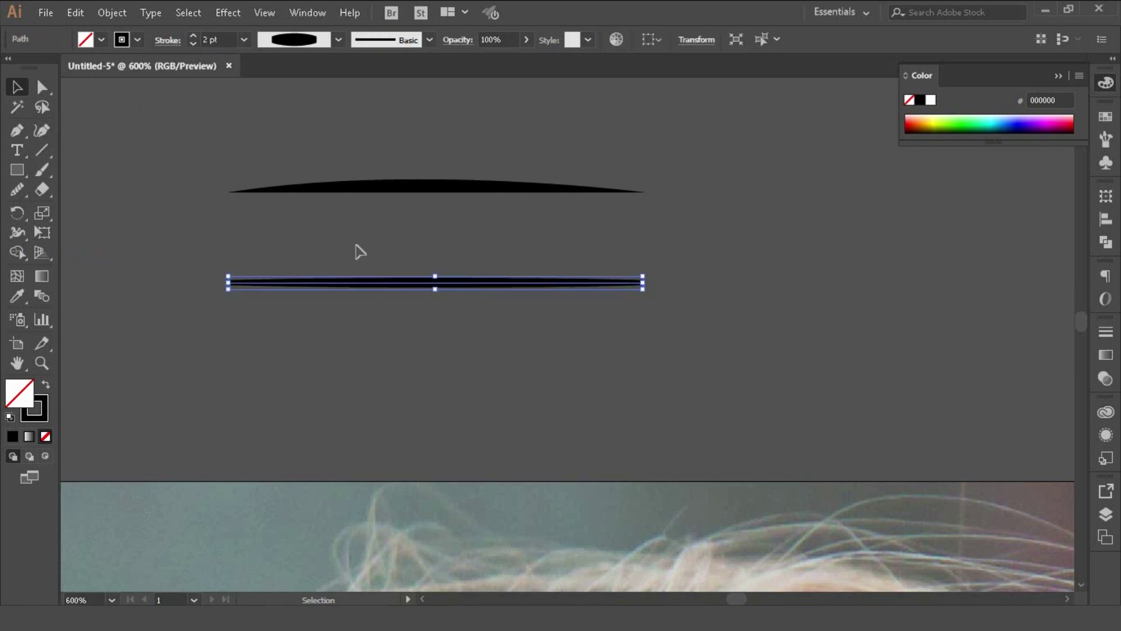
left_click(355, 246)
left_click_drag(377, 218, 455, 164)
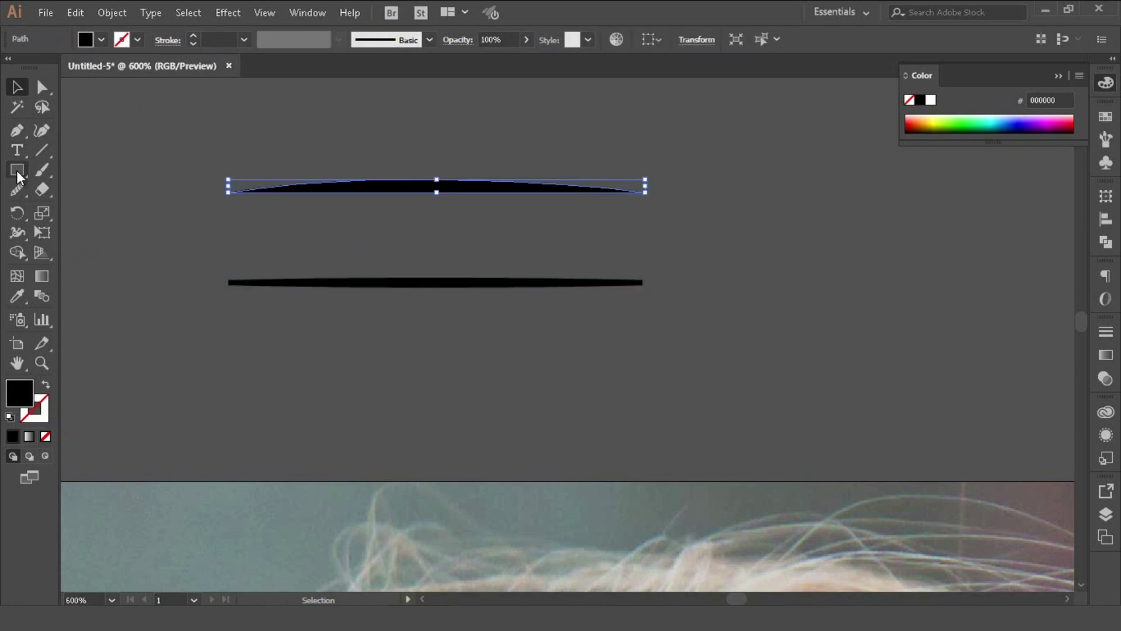
With the Pen tool, draw an open wavy path with two valleys below the horizontal line, and give it a black stroke and no fill
left_click(16, 130)
left_click(237, 330)
left_click_drag(295, 404, 357, 407)
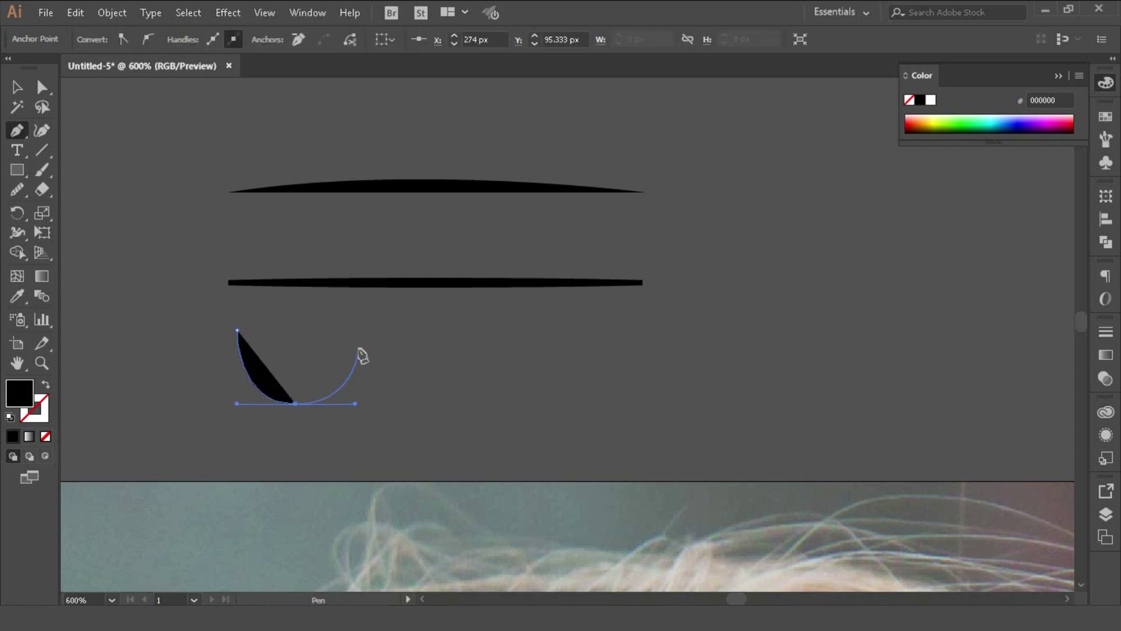
left_click_drag(371, 338, 412, 338)
left_click_drag(466, 408, 516, 408)
left_click_drag(561, 336, 625, 336)
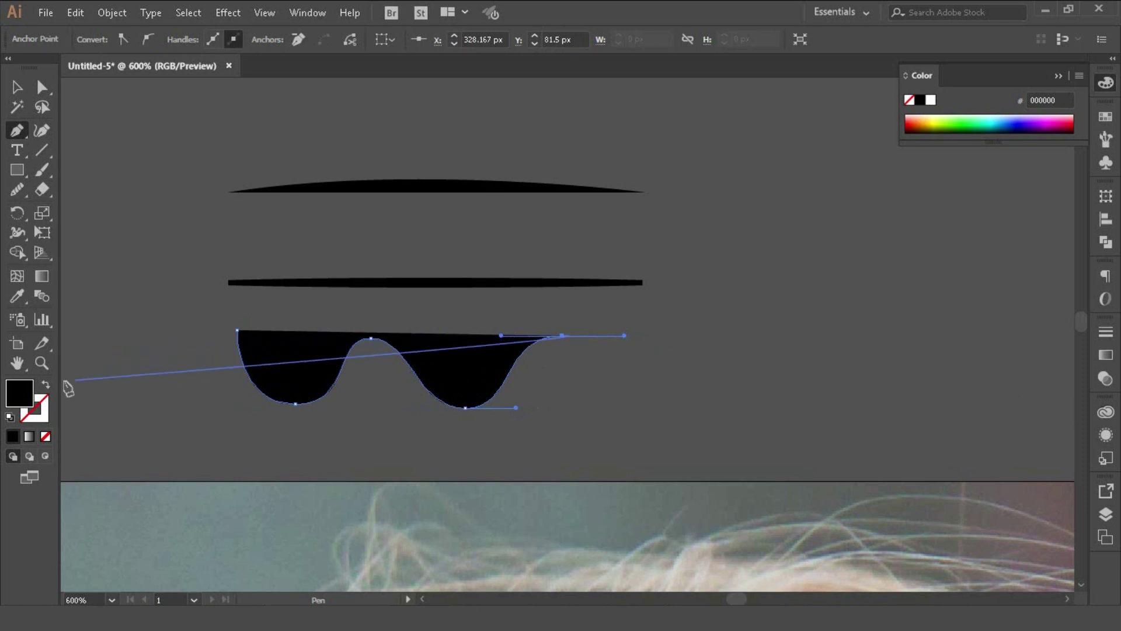
left_click(47, 385)
left_click(16, 87)
left_click(163, 276)
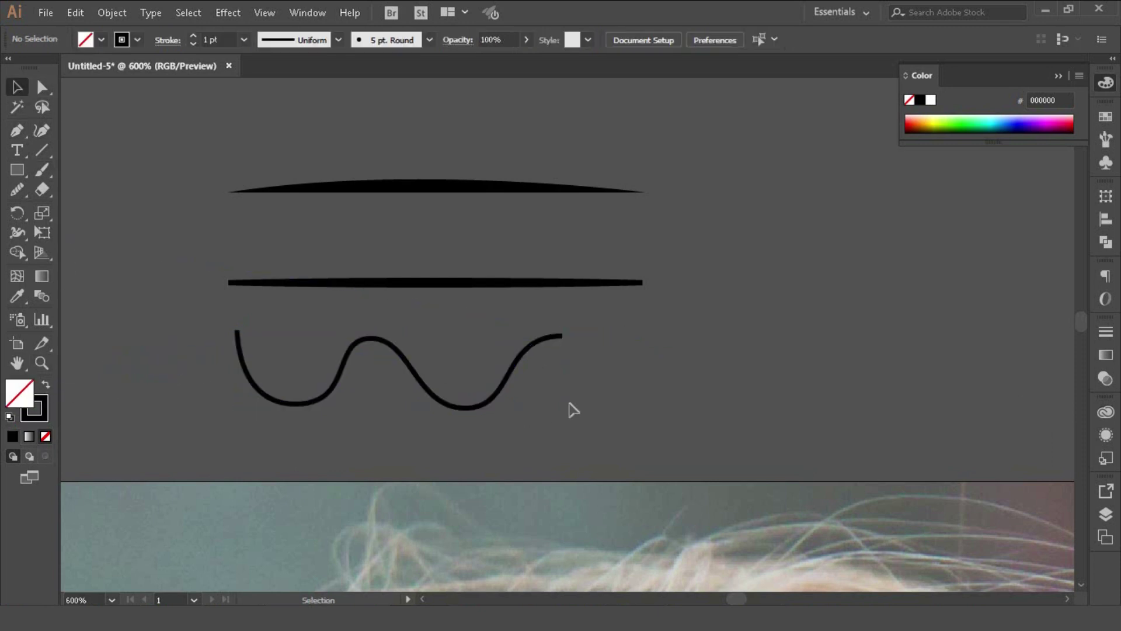
Draw three separate parallel diagonal lines, sloping down at 45 degrees, beside the wavy path with the Pen tool
key("space")
left_click_drag(598, 384, 507, 361)
key("space")
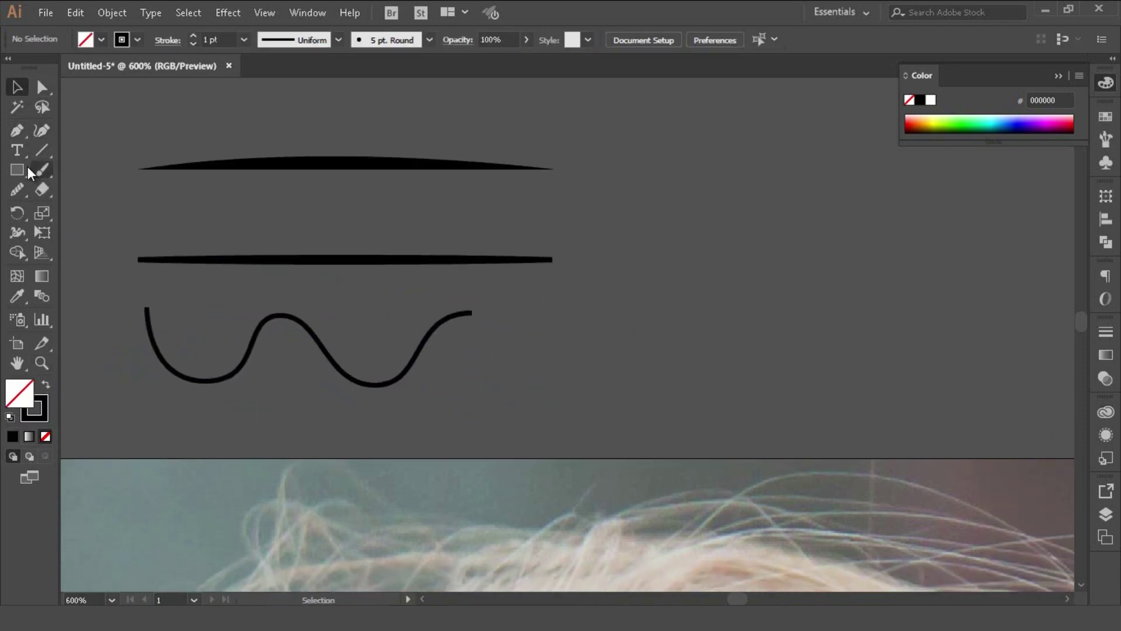
scroll(70, 196, "right", 3)
left_click(13, 131)
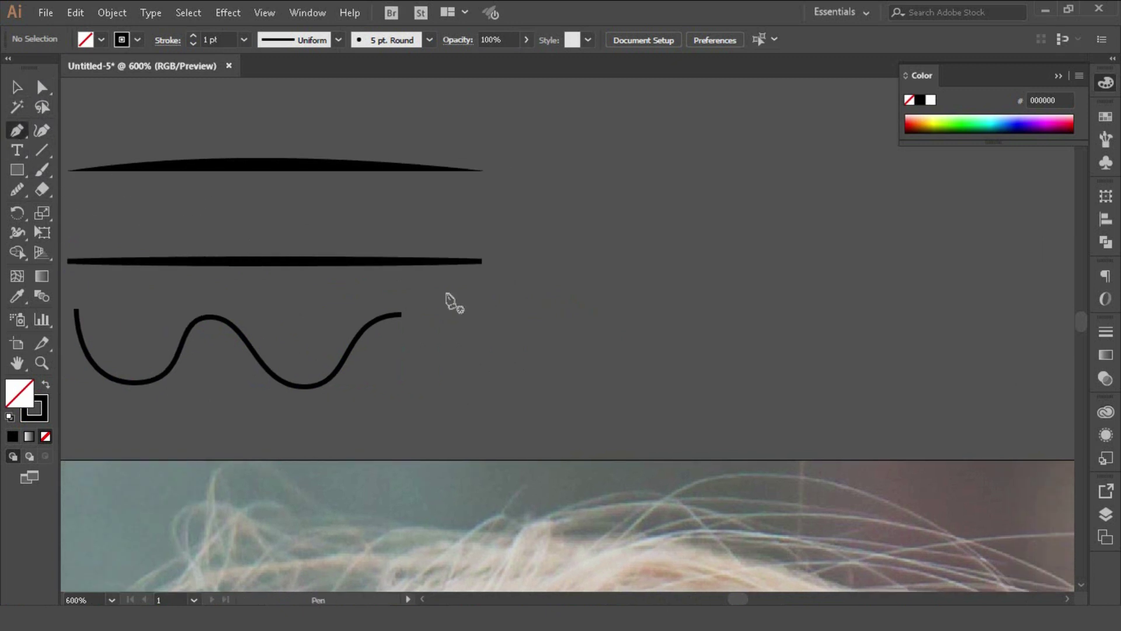
left_click(472, 305)
left_click(554, 388)
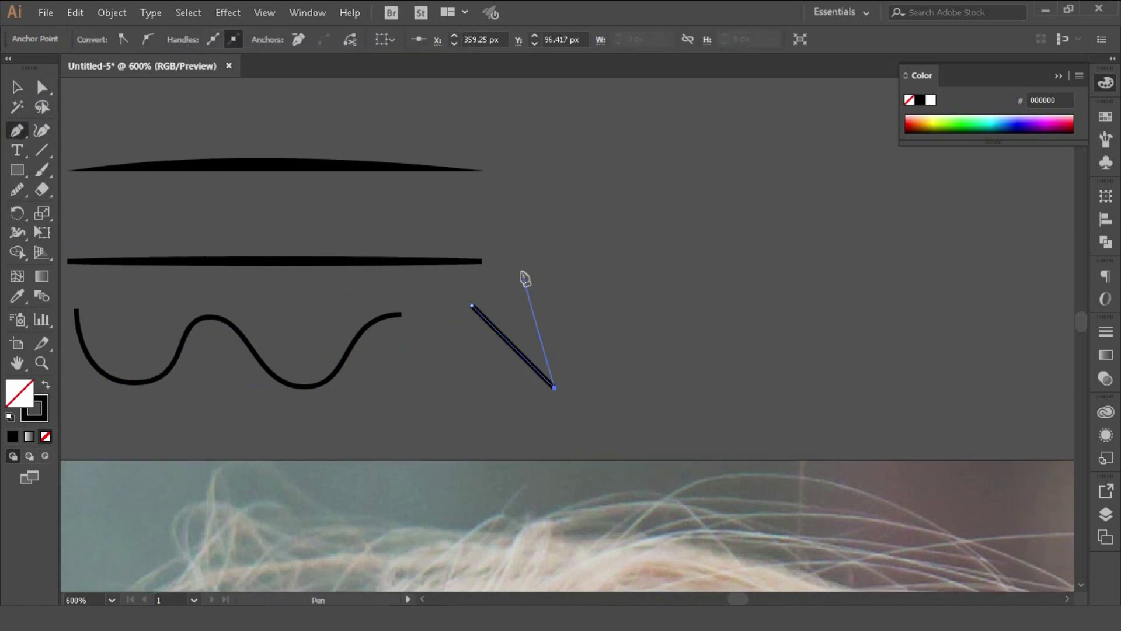
left_click(474, 305)
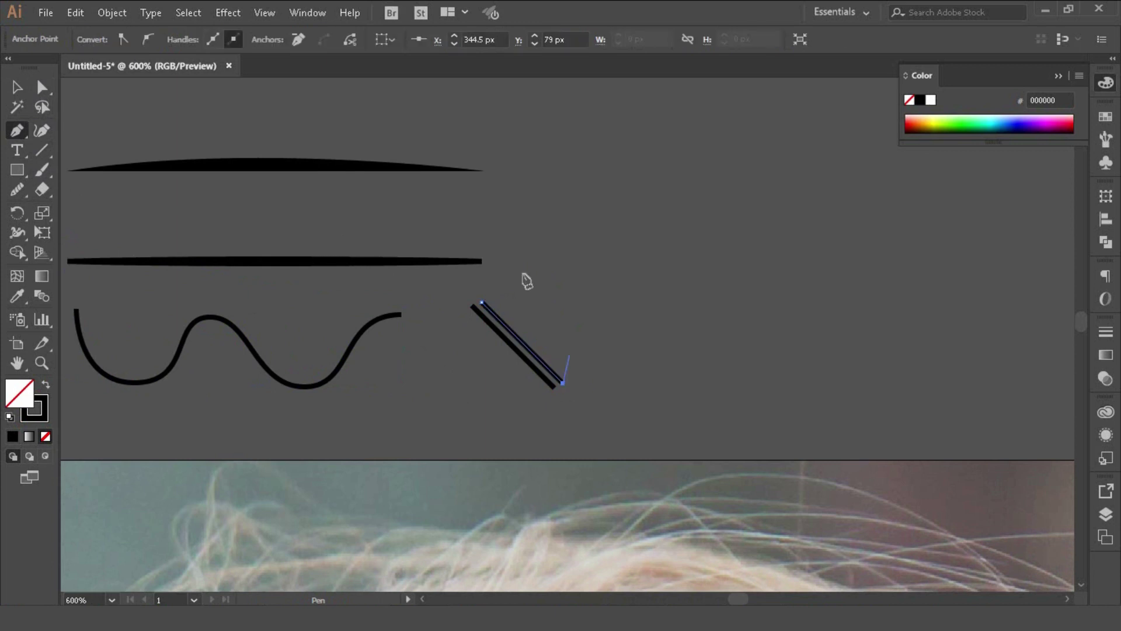
scroll(520, 292, "right", 3)
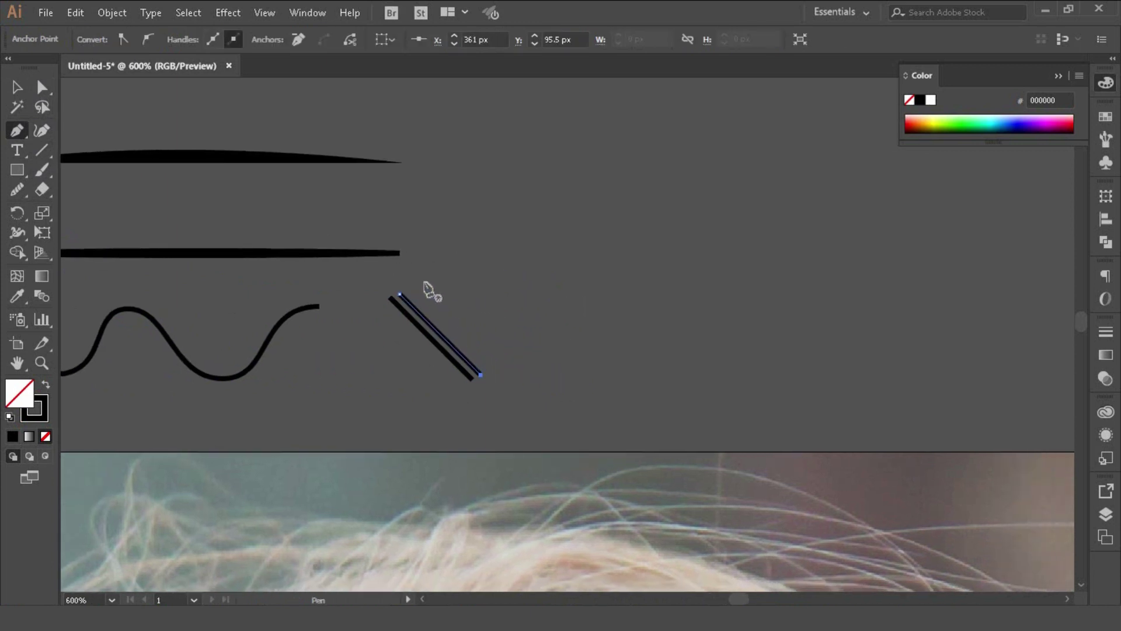
left_click(425, 279)
left_click_drag(514, 369, 515, 298)
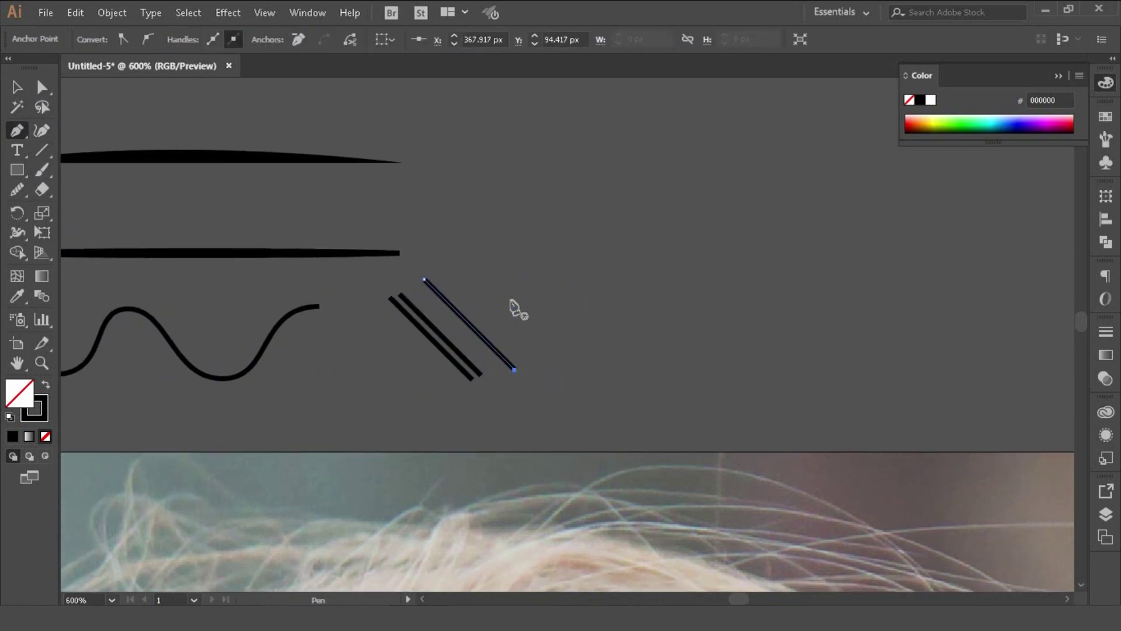
key("Escape")
Draw an open zigzag path of four equal 45-degree segments with two peaks beside the diagonal lines
left_click(511, 299)
left_click(559, 250)
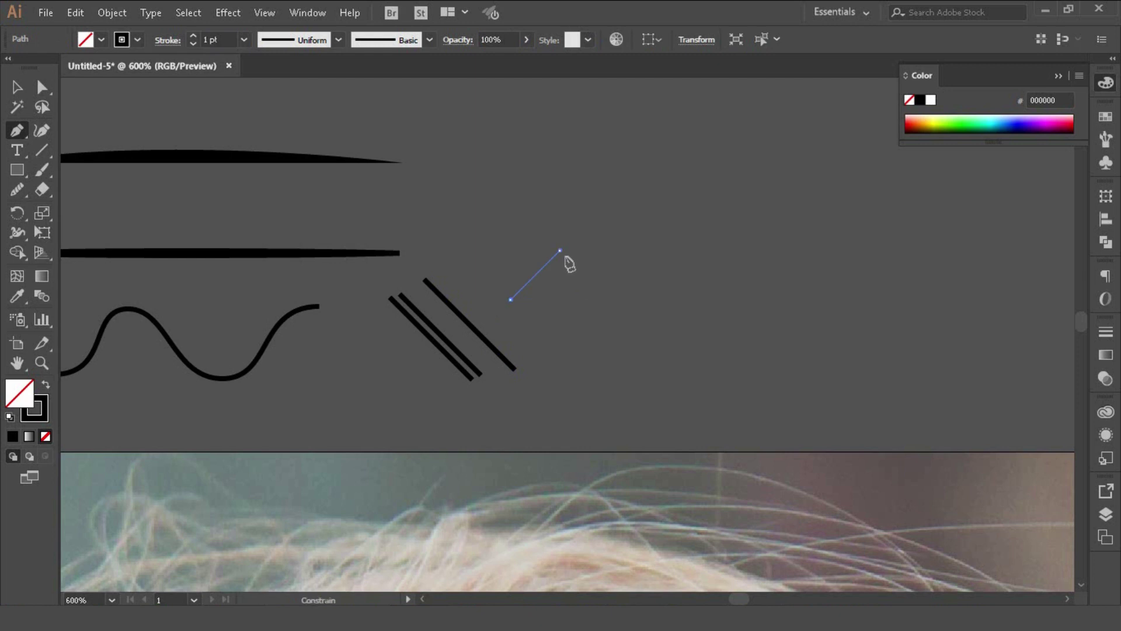
left_click(609, 300)
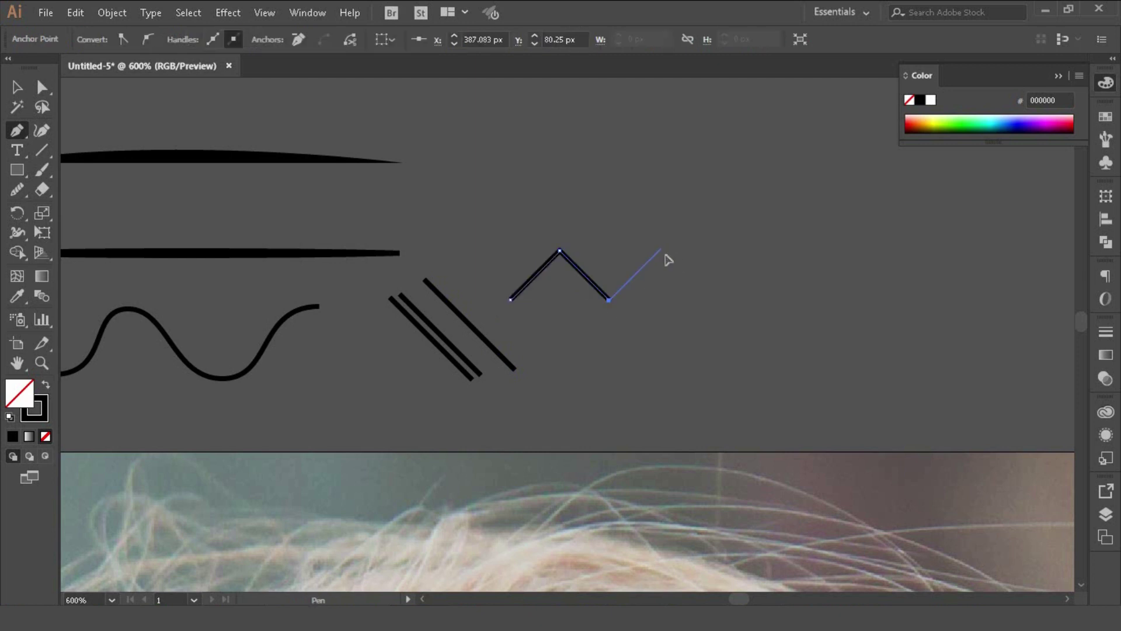
left_click(660, 250)
left_click(709, 300)
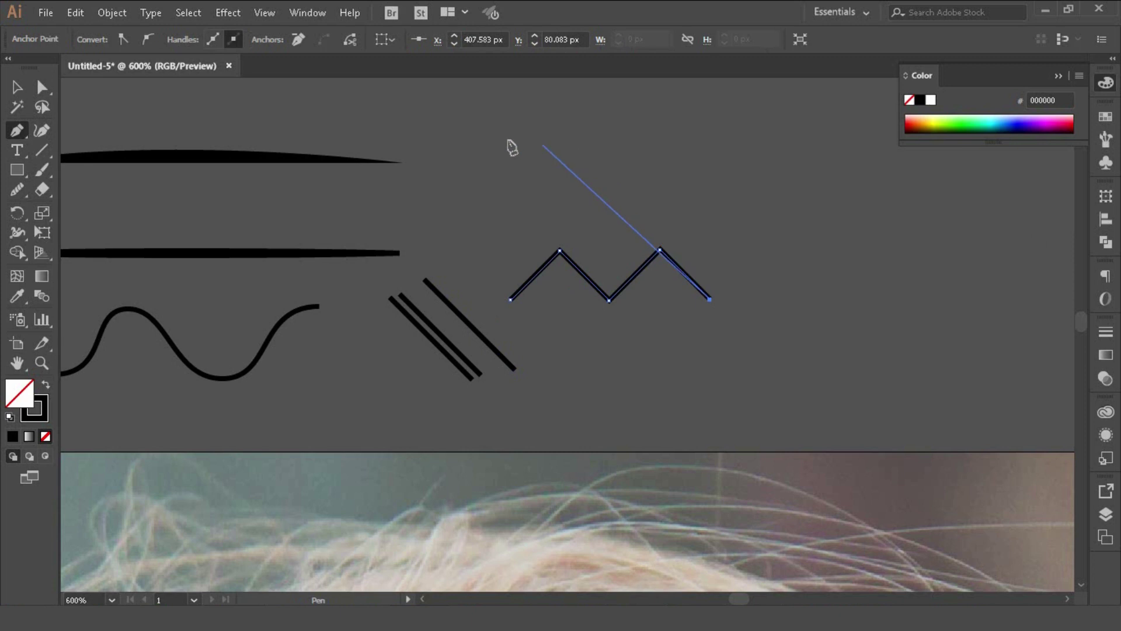
key("Escape")
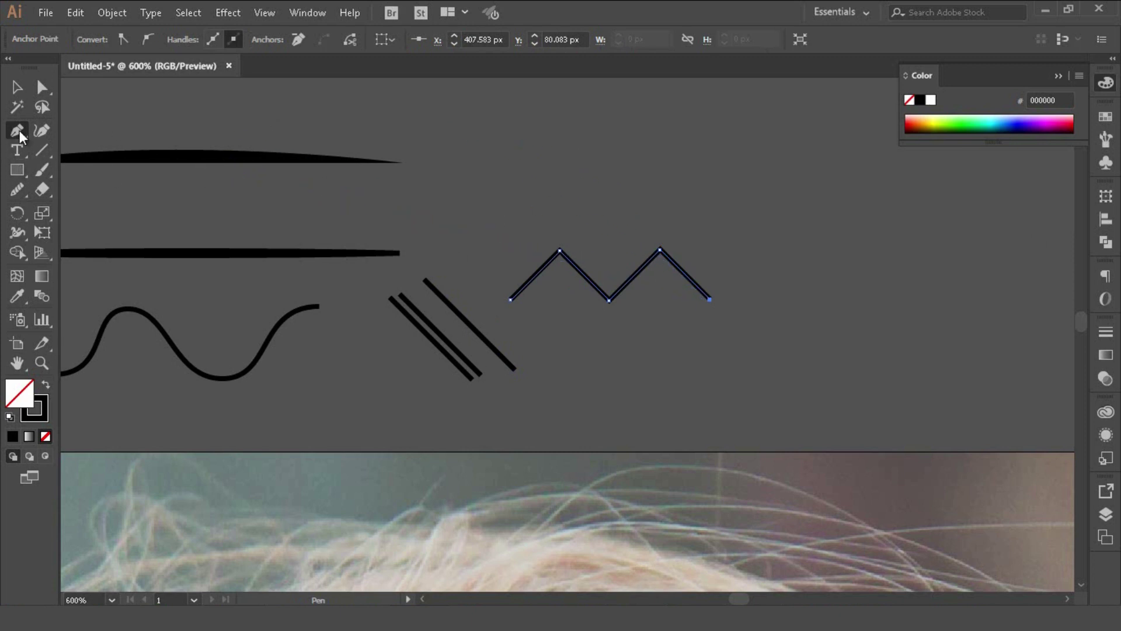
Above the zigzag, draw a path with a short straight start followed by three smooth wave crests using horizontal curve handles
left_click(493, 237)
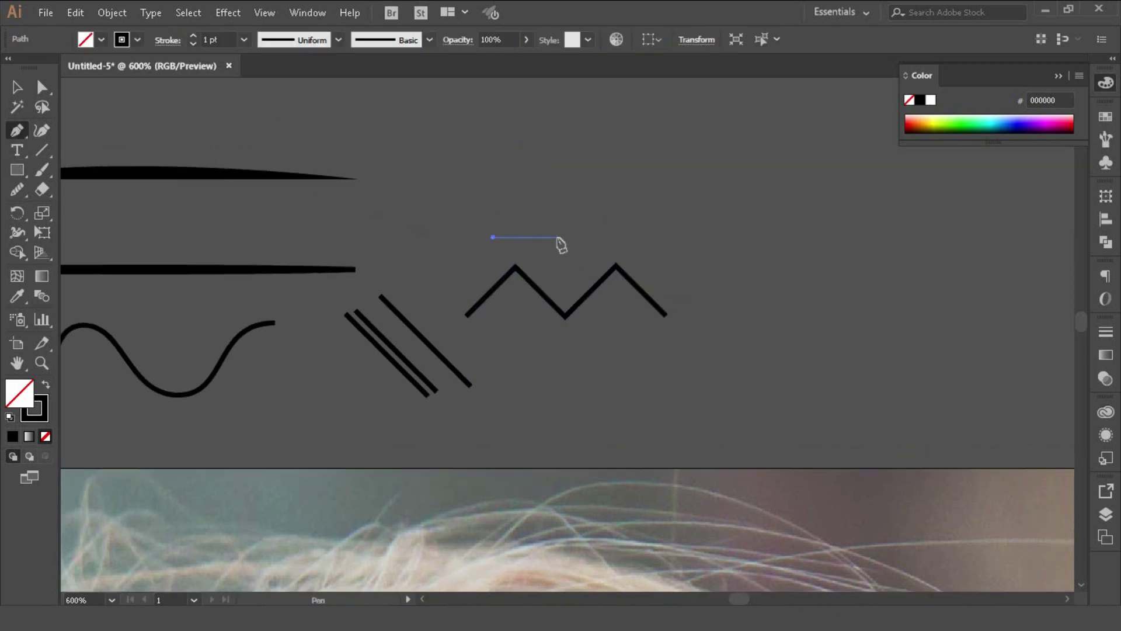
left_click_drag(537, 237, 565, 237)
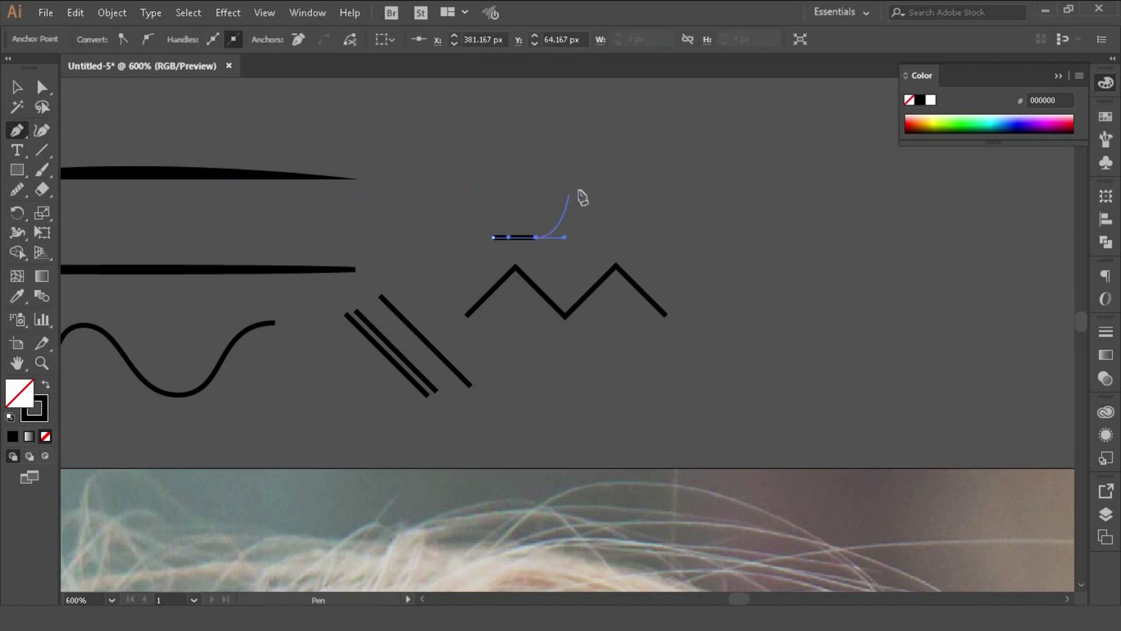
left_click_drag(595, 191, 625, 191)
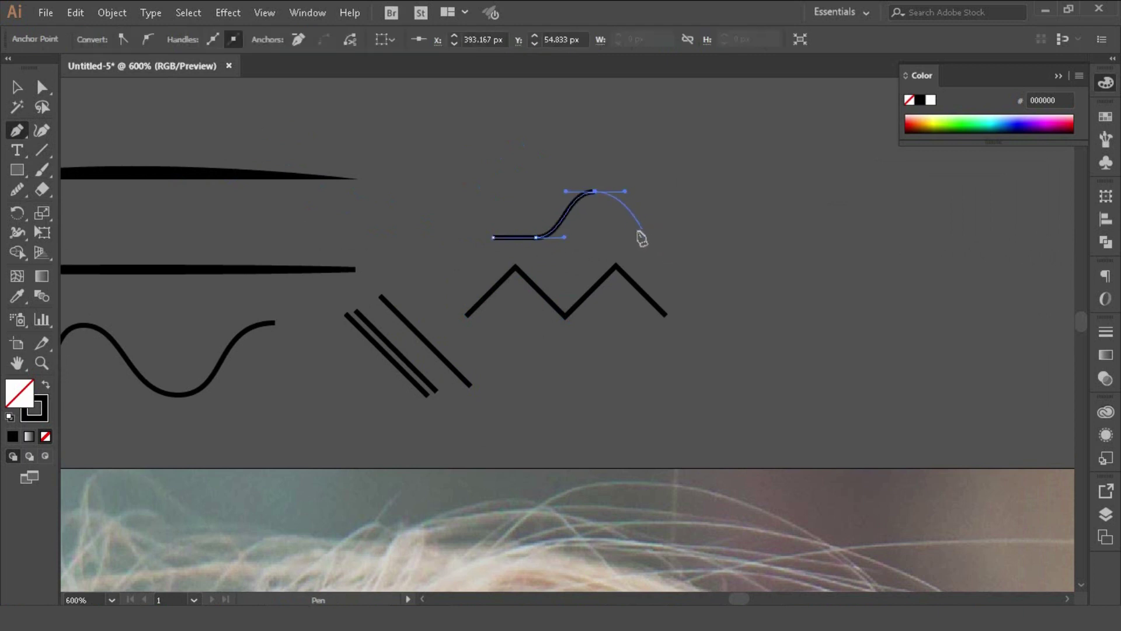
left_click_drag(636, 231, 662, 231)
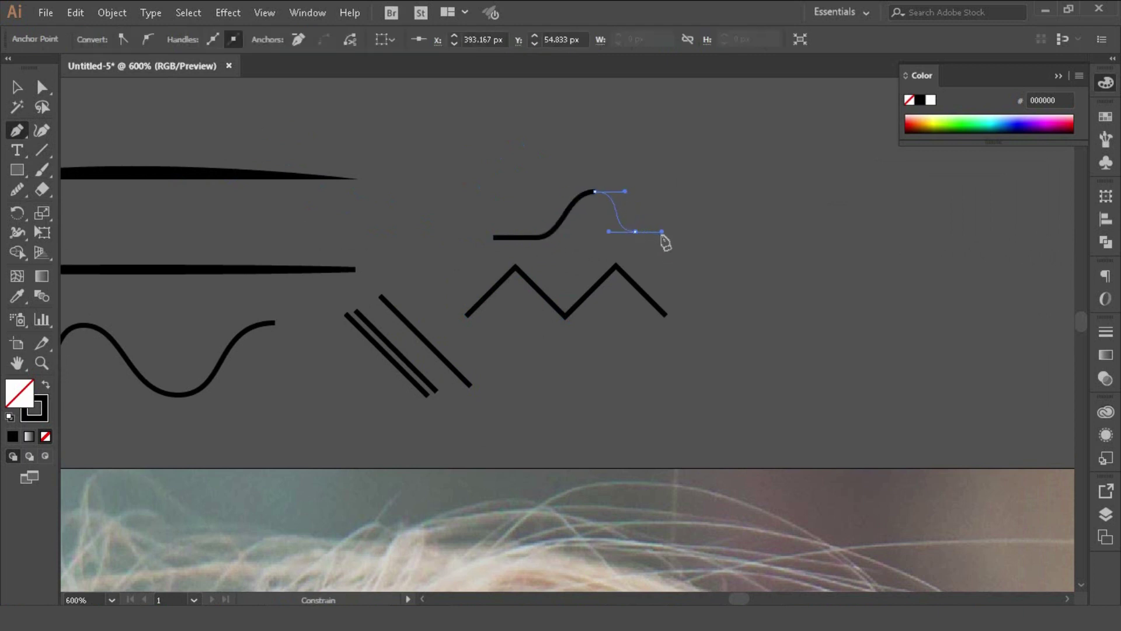
left_click_drag(697, 185, 727, 185)
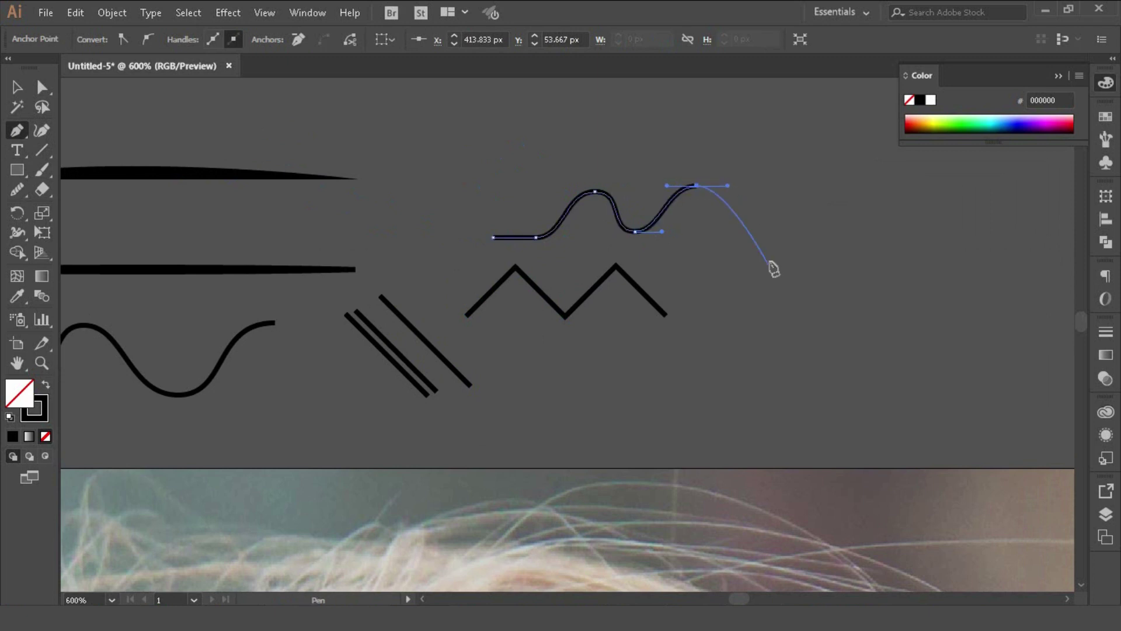
left_click_drag(738, 227, 758, 226)
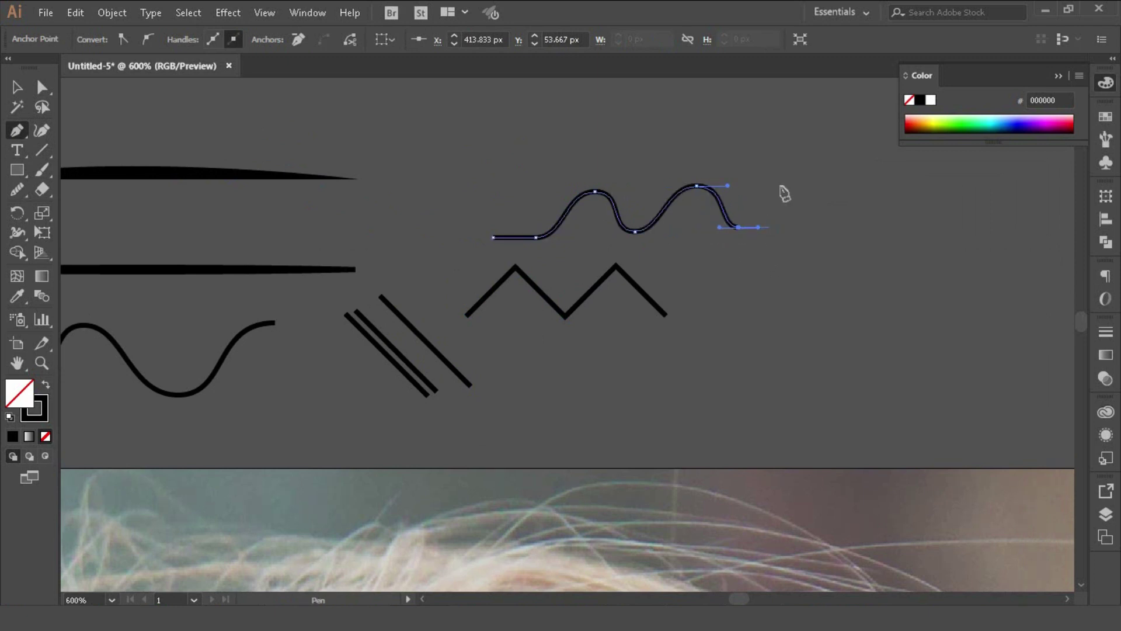
left_click_drag(787, 178, 815, 178)
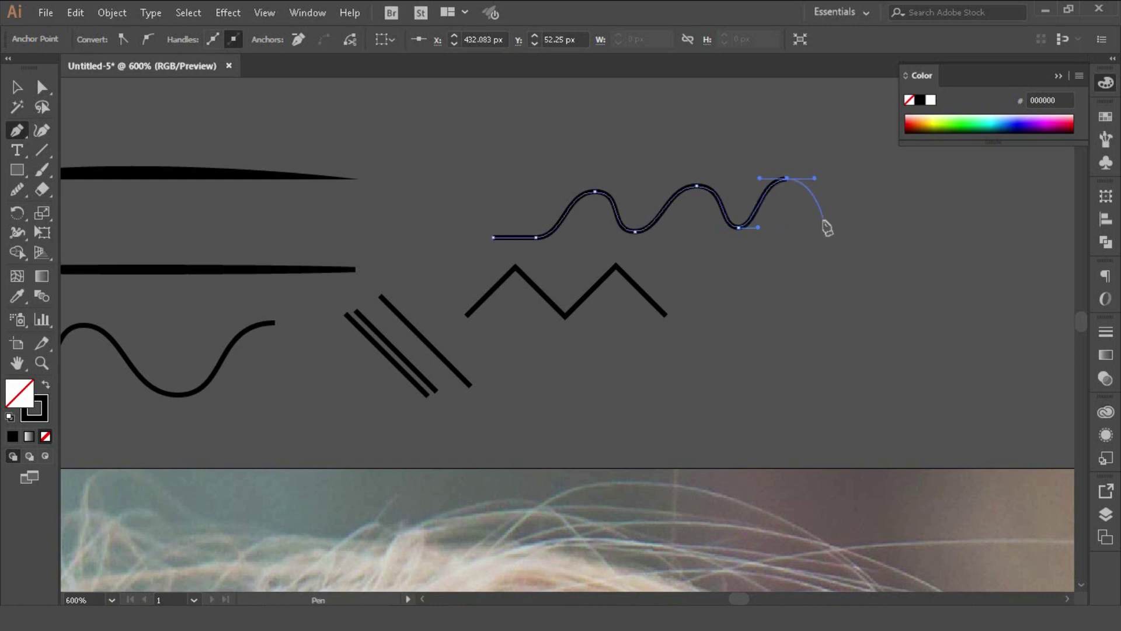
left_click_drag(832, 223, 851, 223)
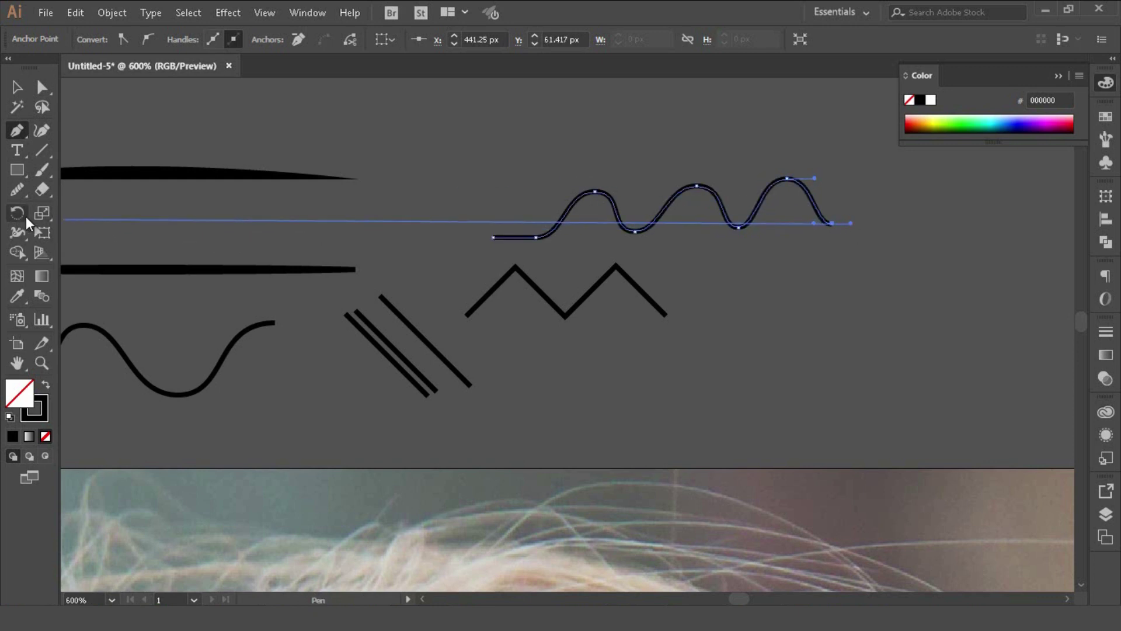
With the Width tool, thicken the middle of the three-crest wave's stroke and taper its right-hand end to a fine point
key("Escape")
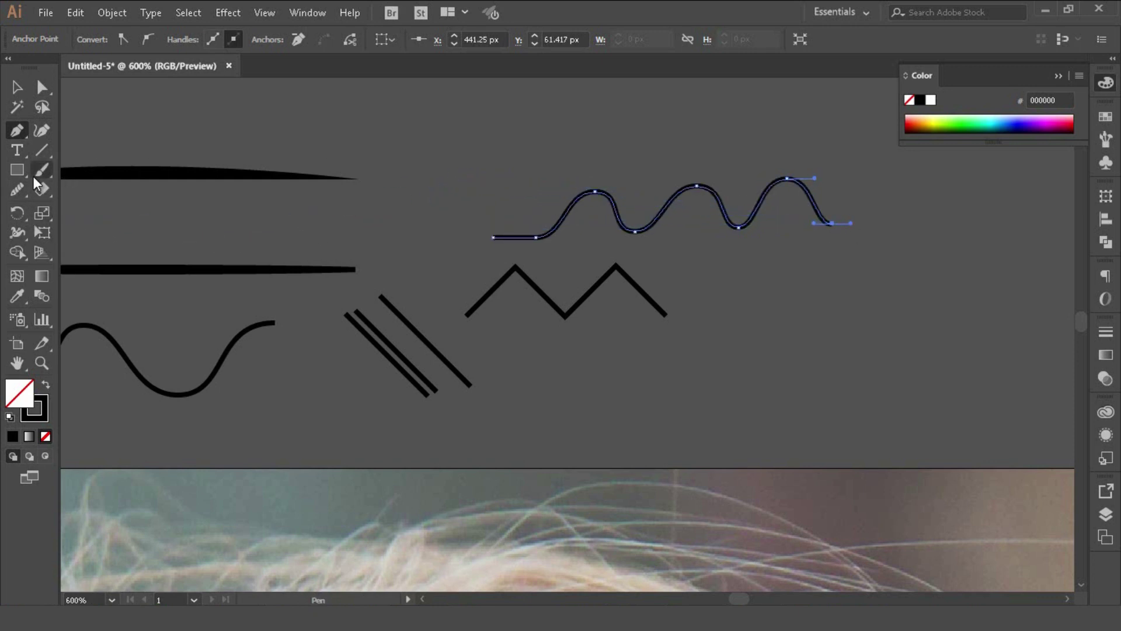
left_click(17, 233)
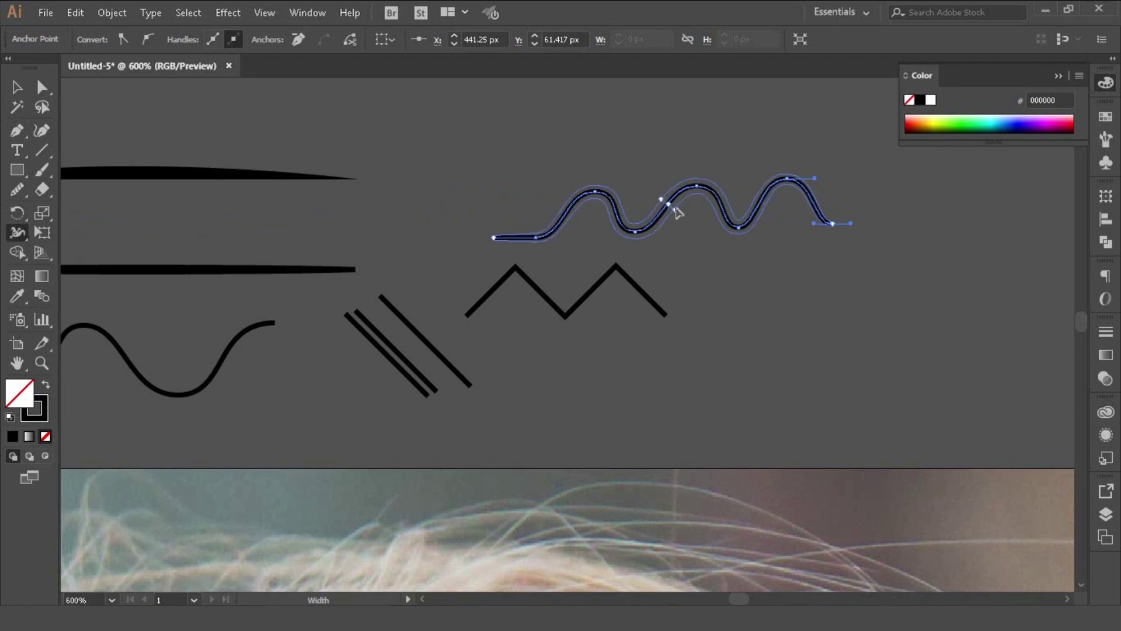
left_click_drag(674, 210, 689, 217)
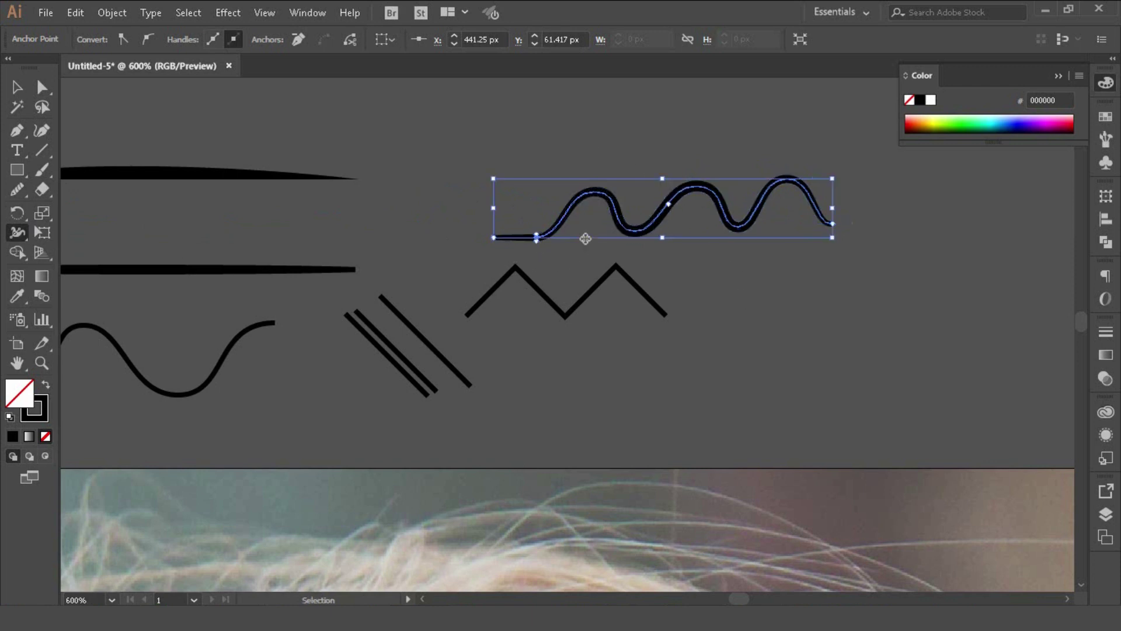
key("ctrl+=")
key("ctrl+=")
key("ctrl+=")
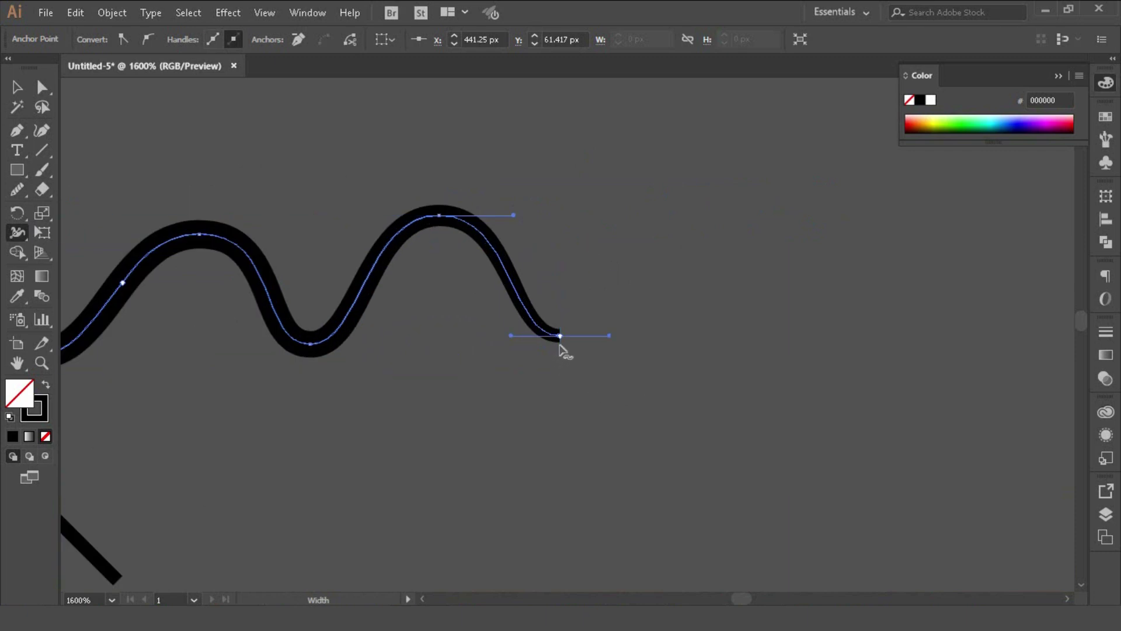
left_click_drag(561, 341, 563, 337)
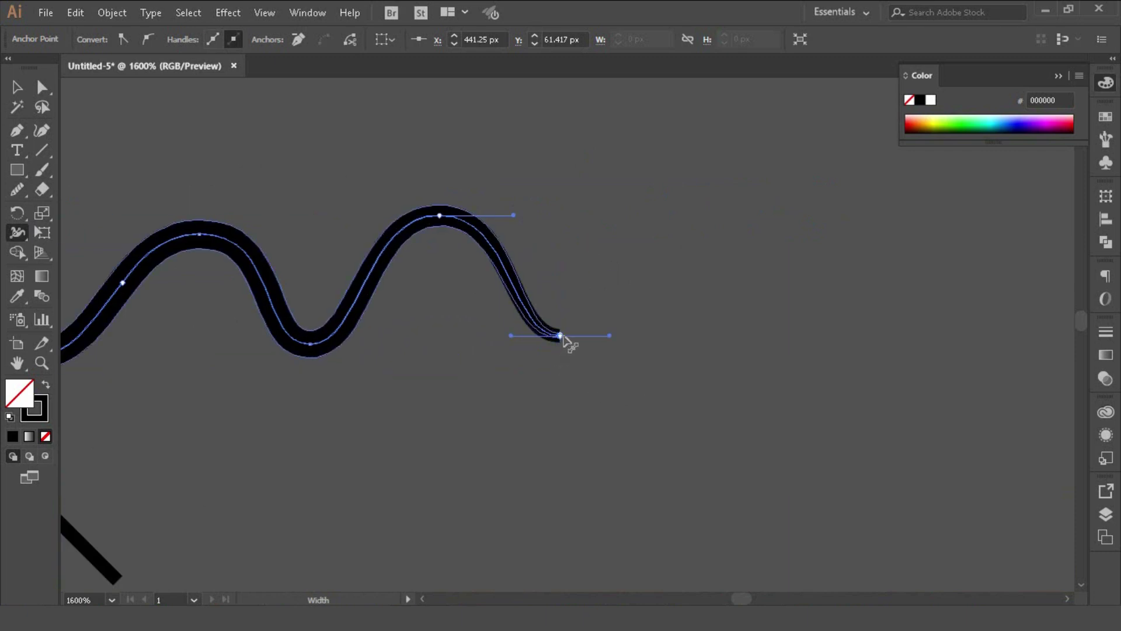
left_click(16, 88)
left_click(538, 442)
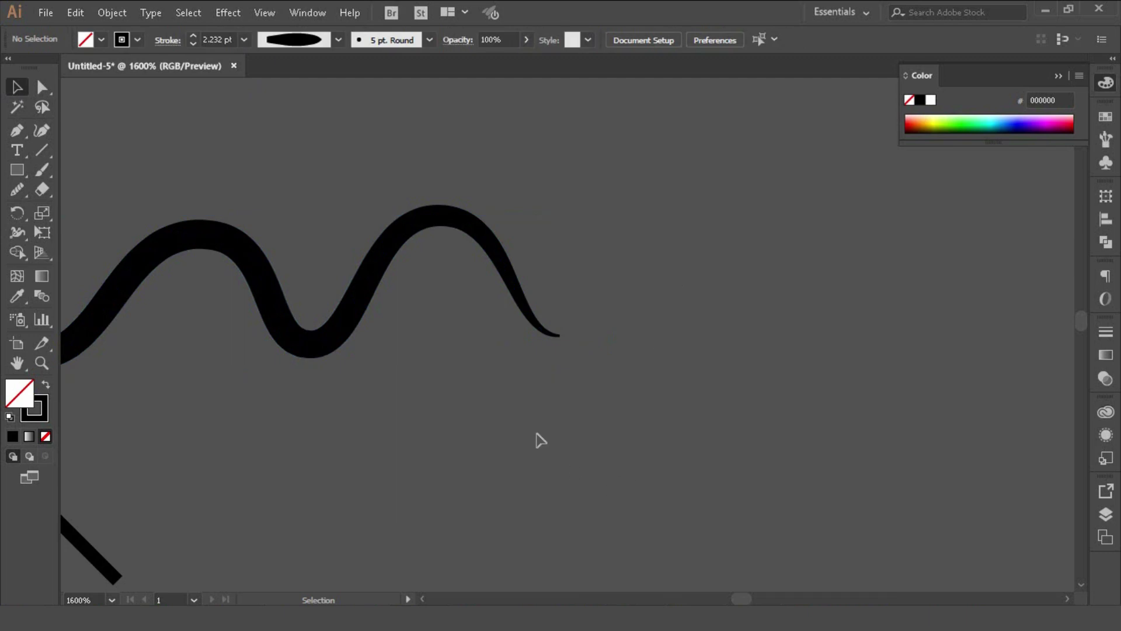
left_click_drag(460, 340, 563, 320)
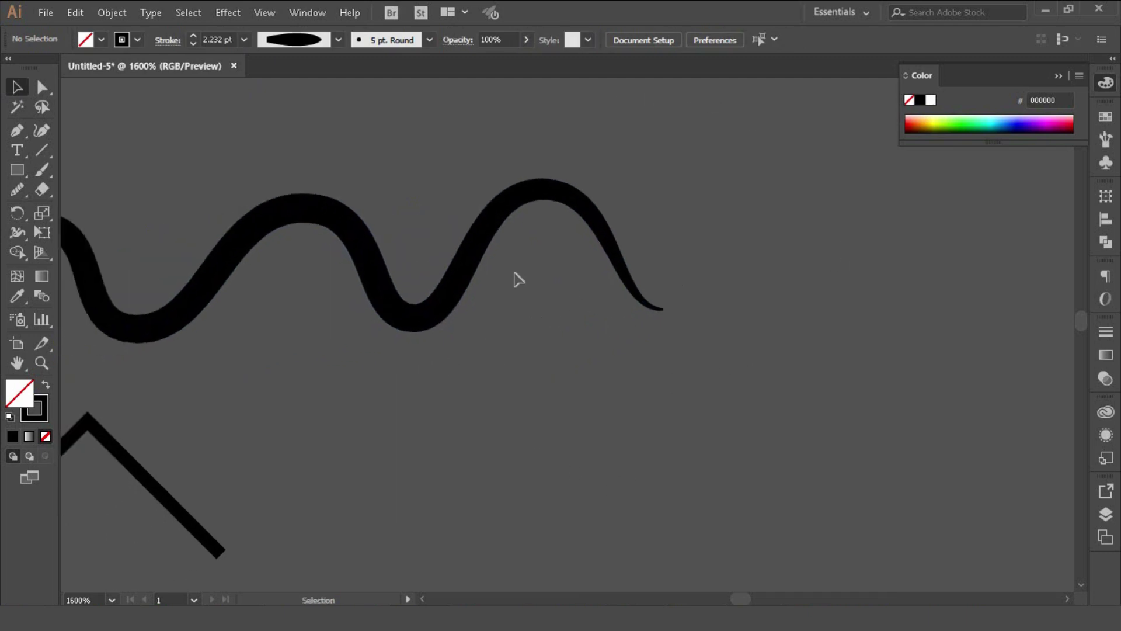
Delete the waves, zigzag, diagonal lines and lower horizontal line above the photo, keeping only the upper tapered shape
key("ctrl+0")
left_click_drag(512, 245, 508, 427)
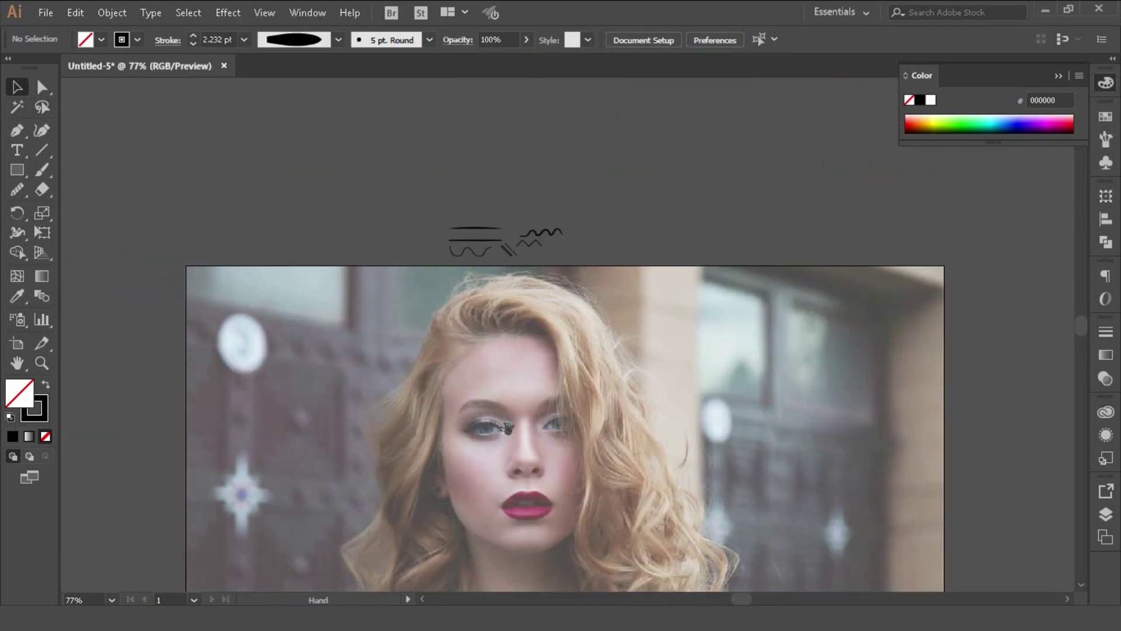
key("ctrl+plus")
key("ctrl+plus")
key("ctrl+plus")
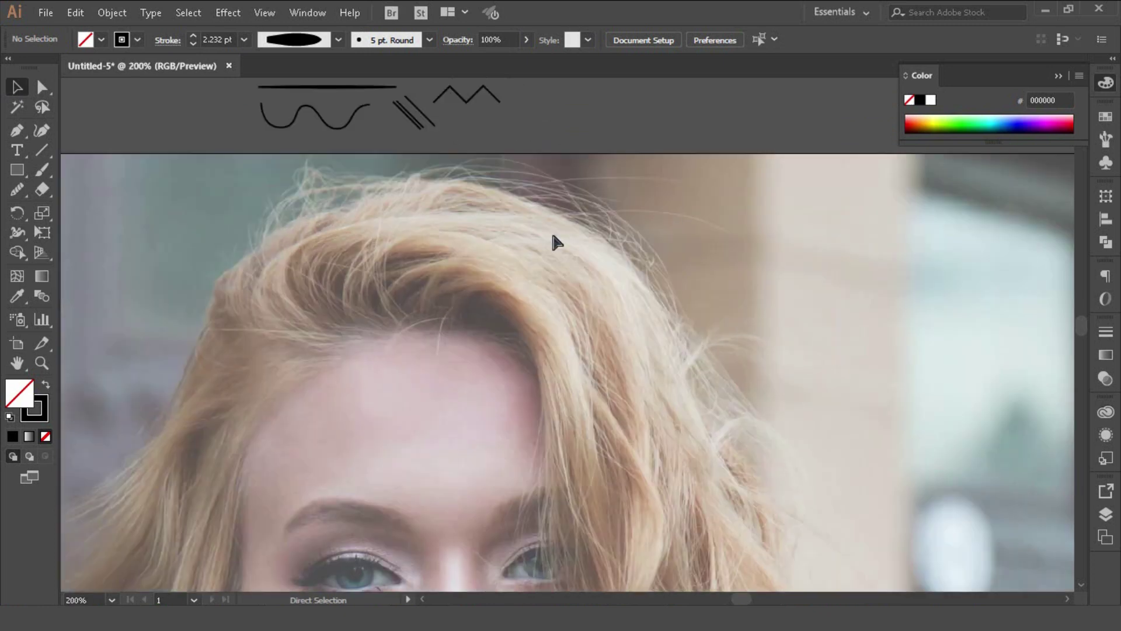
key("ctrl+plus")
scroll(496, 243, "up", 6)
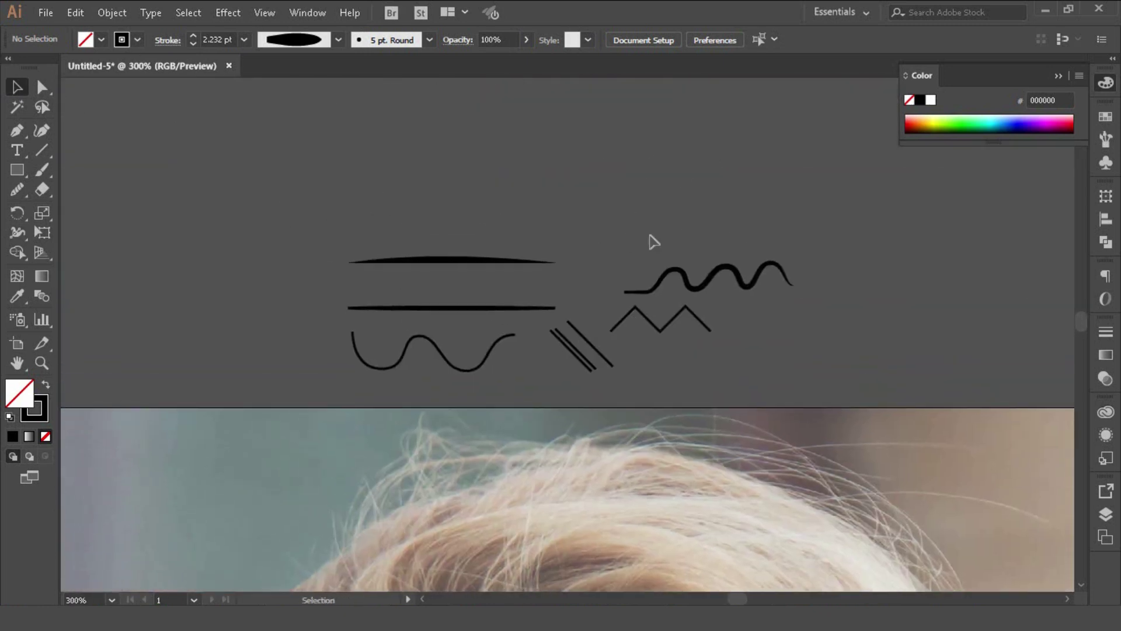
scroll(654, 242, "down", 2)
left_click_drag(763, 208, 591, 315)
key("Delete")
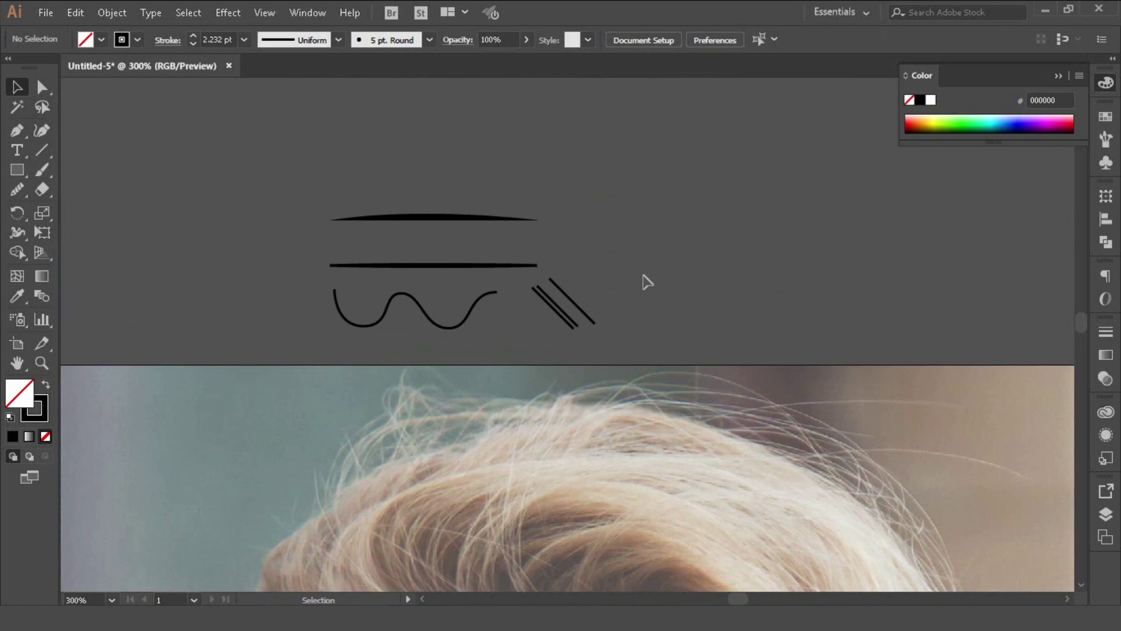
left_click_drag(645, 251, 441, 318)
key("Delete")
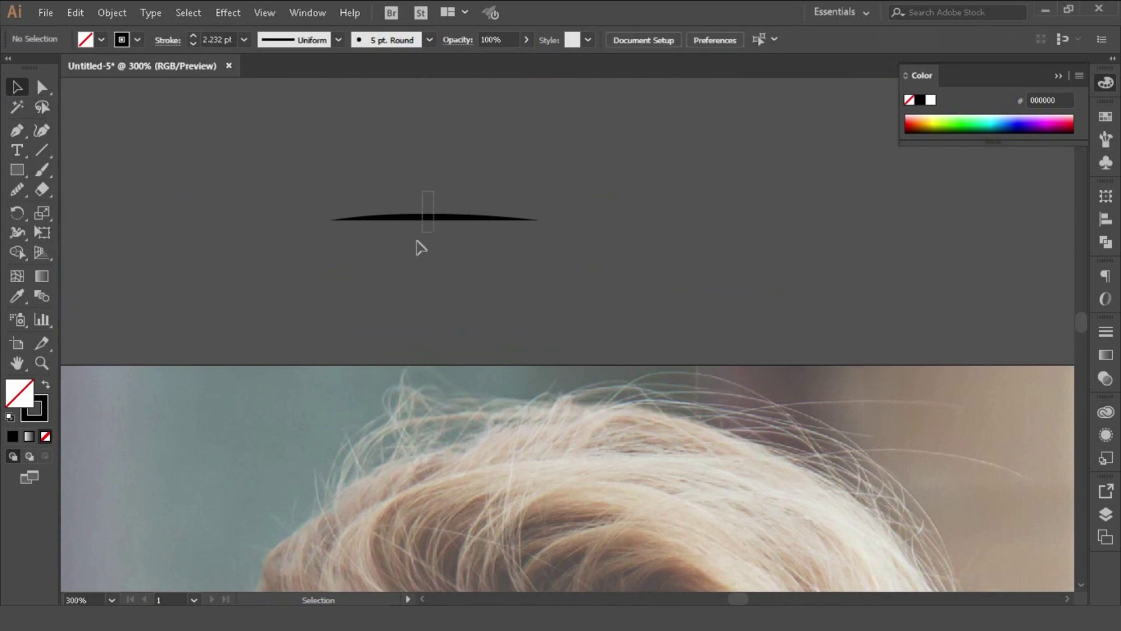
Draw a thinner closed tapered shape about 83 px wide above the existing one with the Pen tool, and delete the thicker shape
left_click_drag(419, 244, 434, 196)
left_click(24, 134)
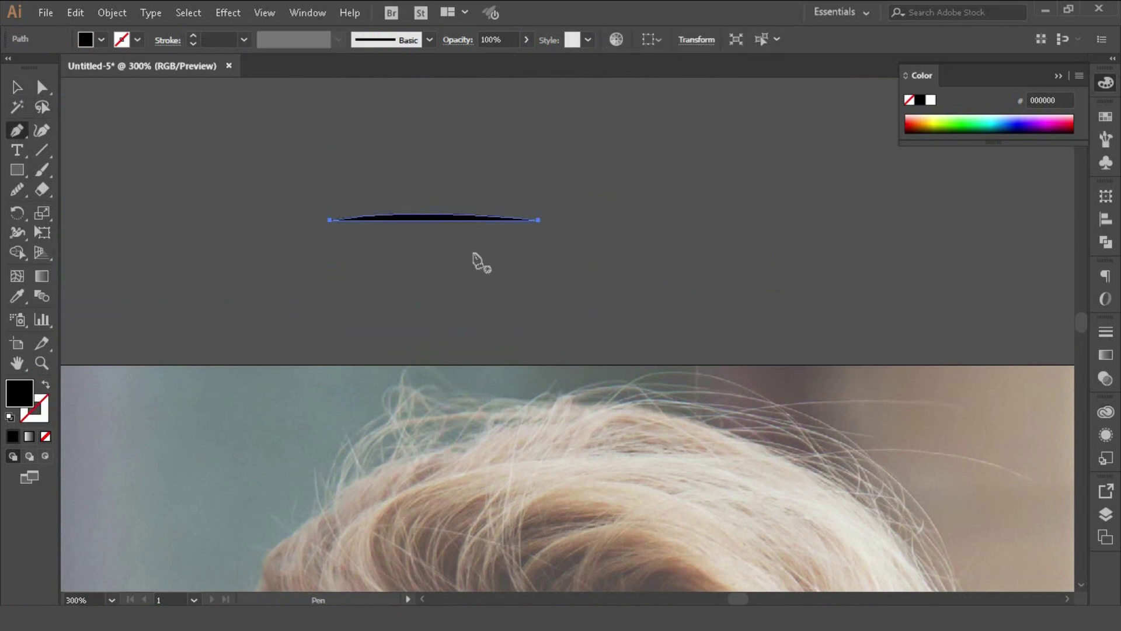
left_click(331, 181)
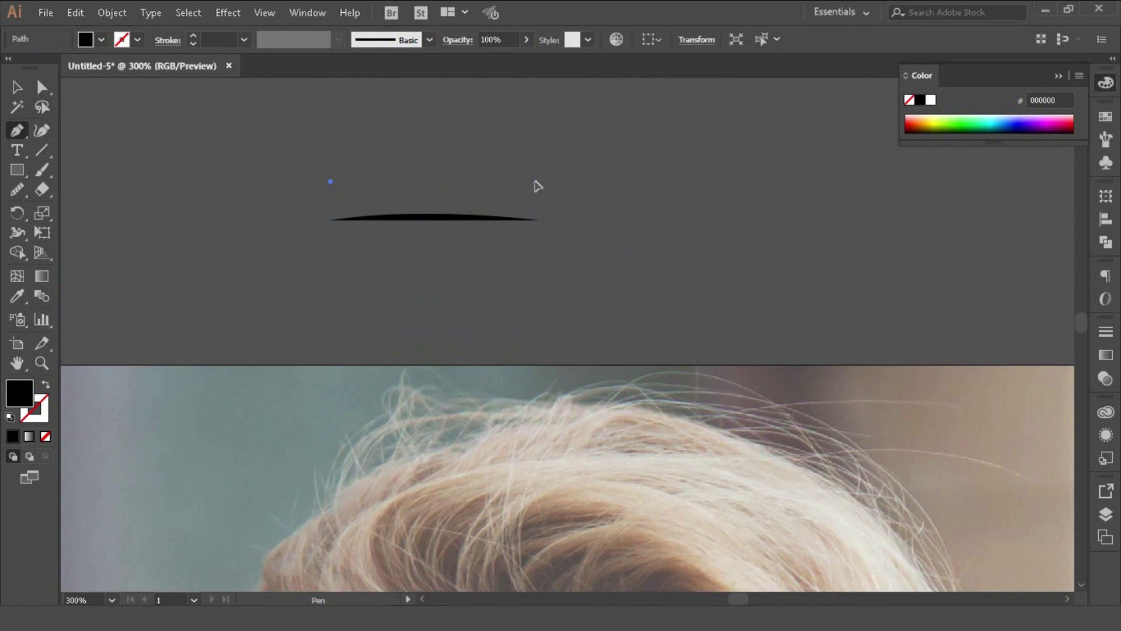
left_click(535, 181)
left_click_drag(330, 181, 258, 191)
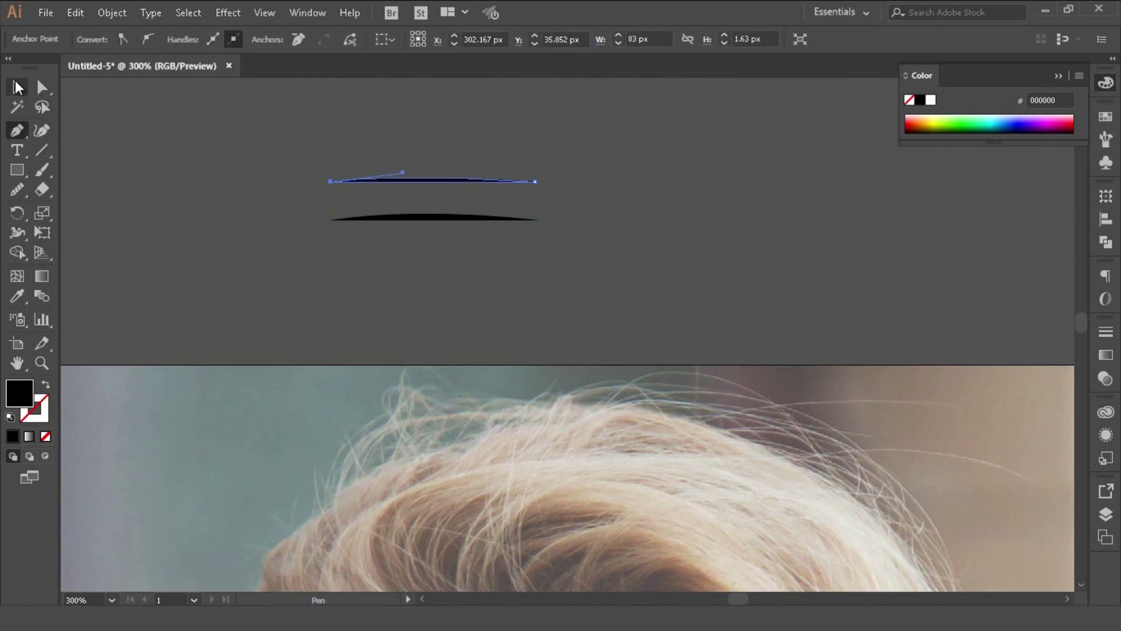
left_click(17, 87)
left_click(269, 163)
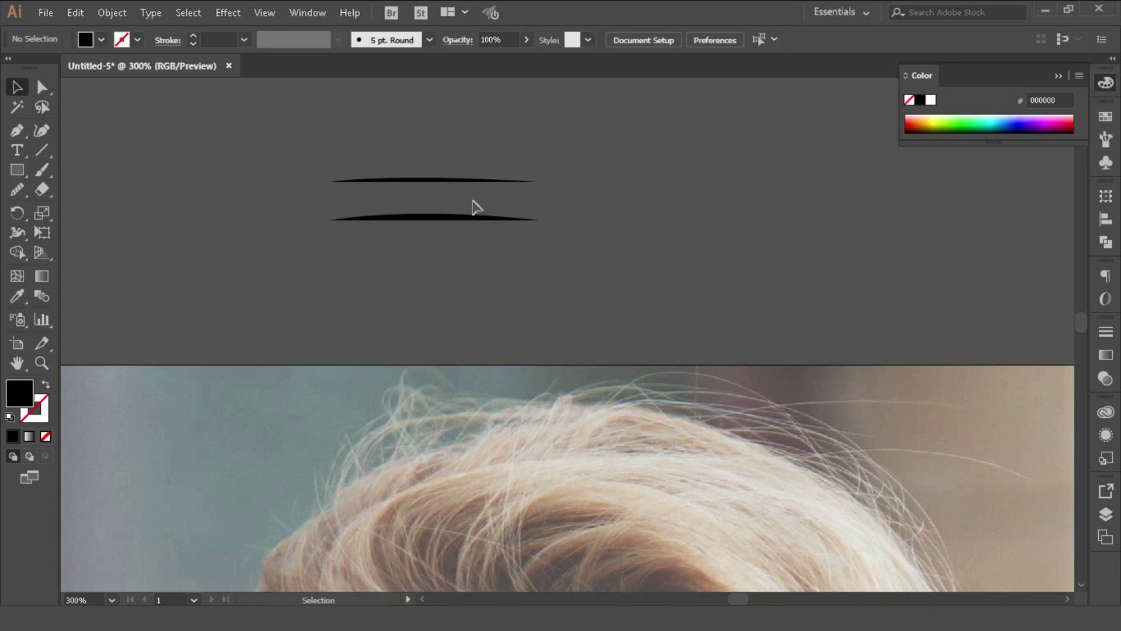
left_click_drag(473, 200, 433, 246)
key("Delete")
Select the thin tapered shape and set up the brush list as a separate, taller floating window beside it
left_click_drag(482, 147, 390, 215)
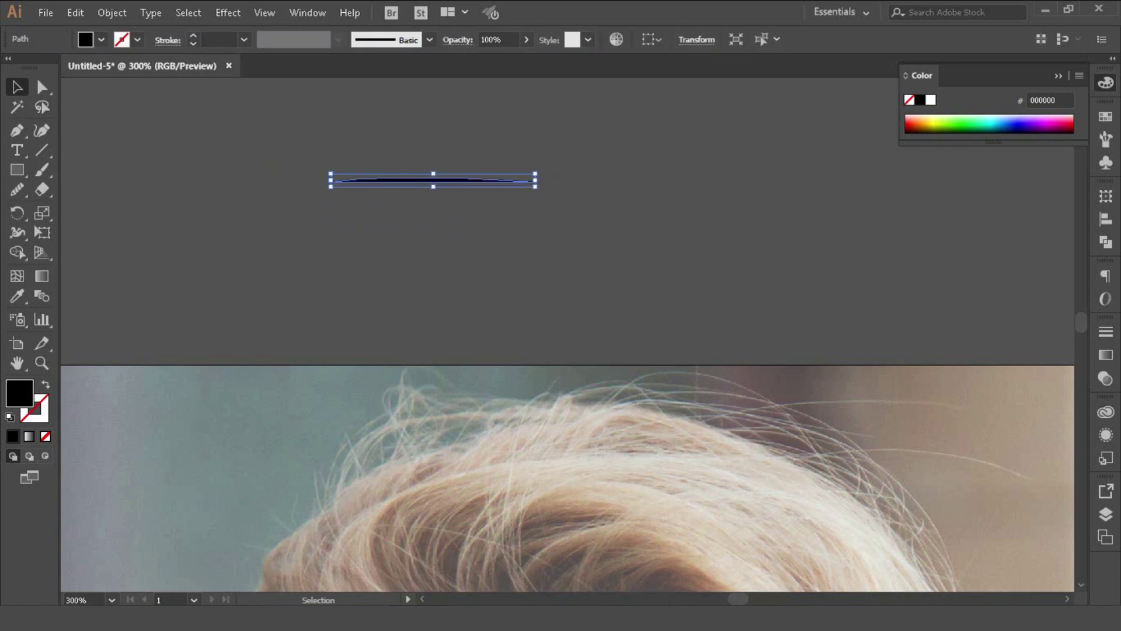
left_click(1112, 59)
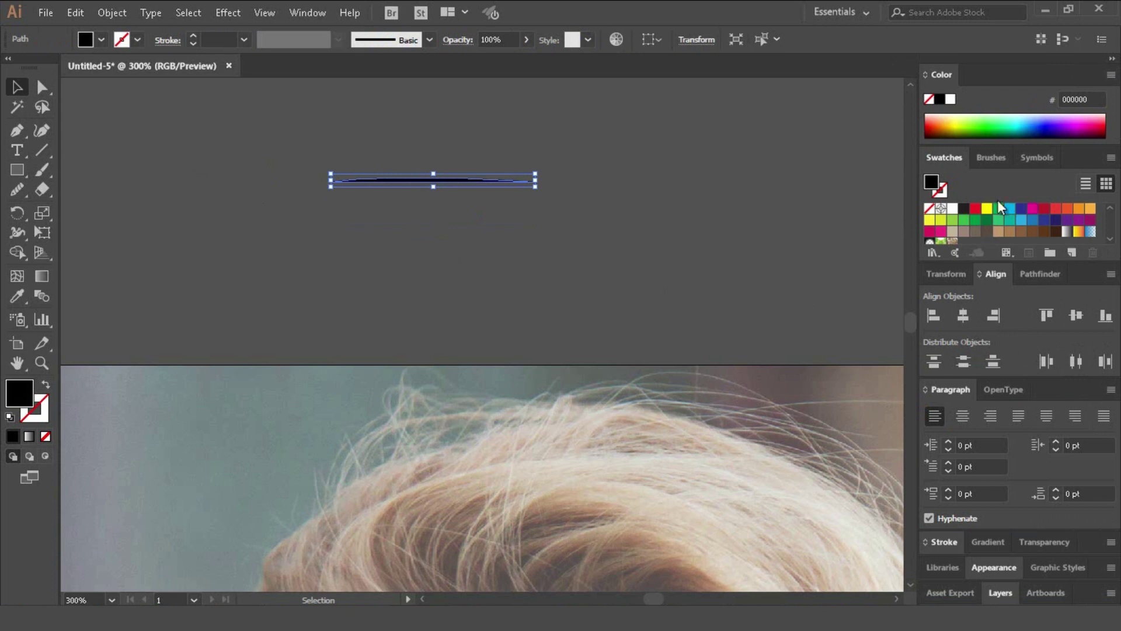
left_click(990, 156)
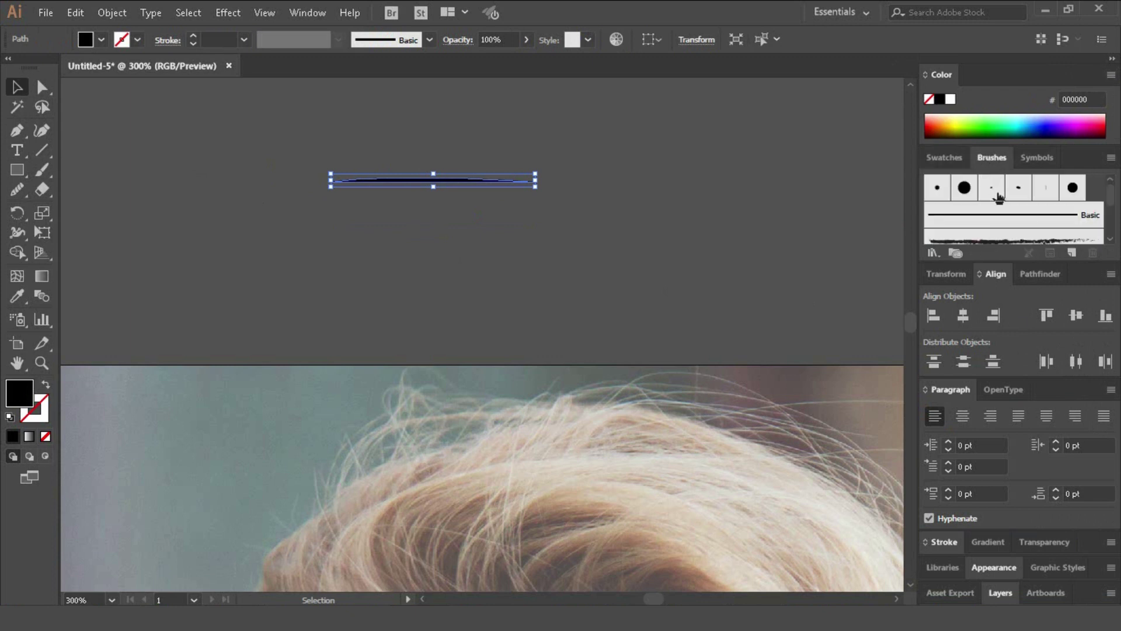
left_click_drag(941, 157, 645, 119)
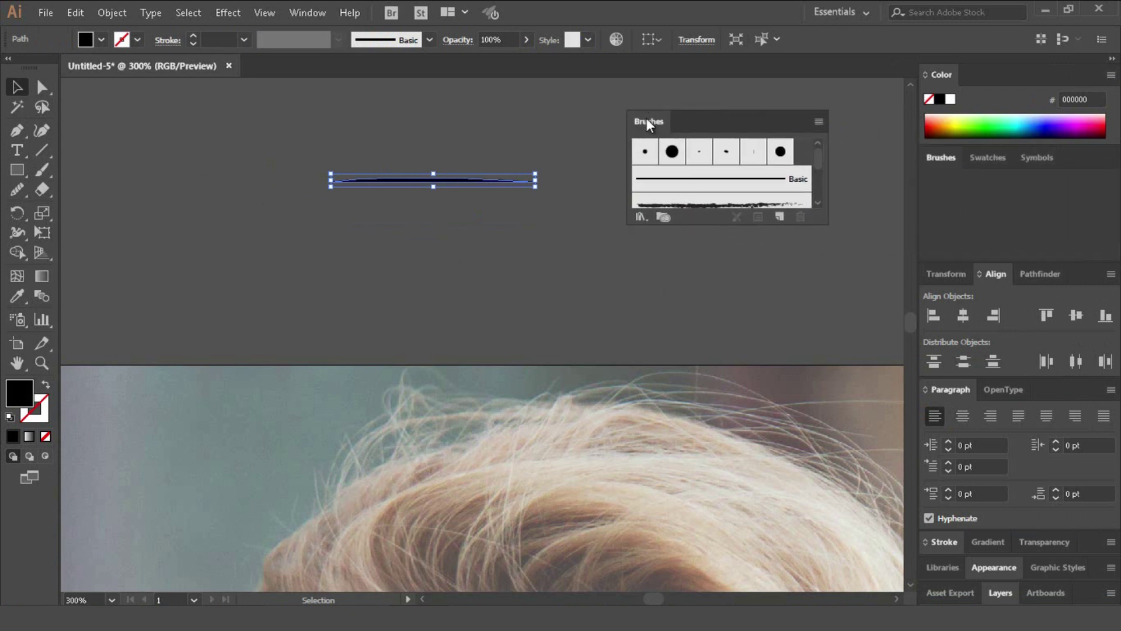
left_click_drag(793, 228, 786, 284)
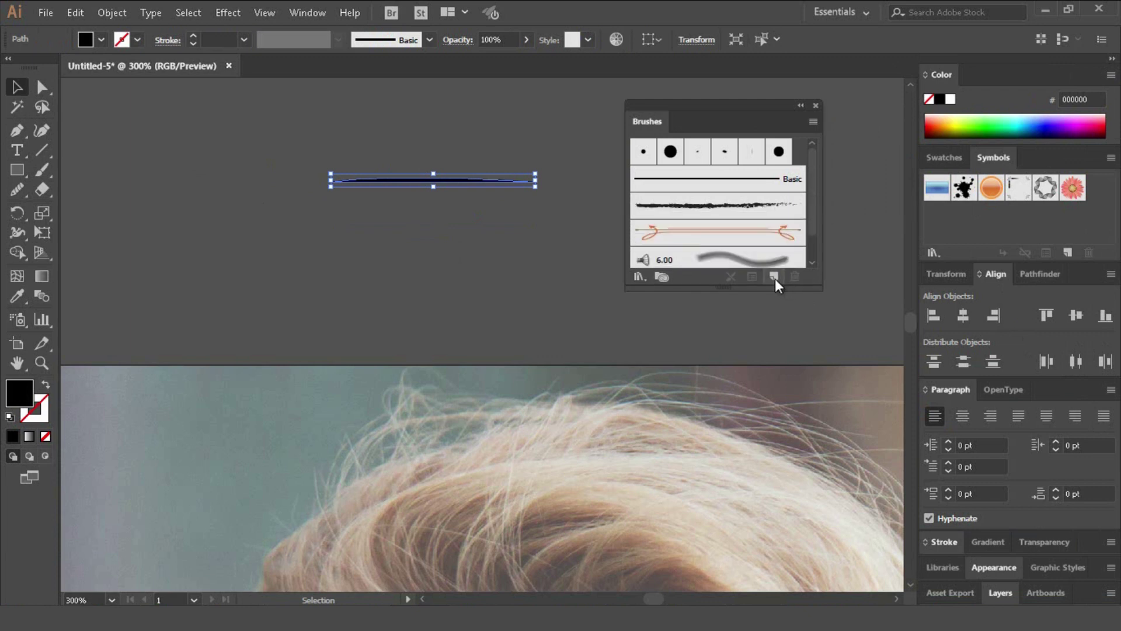
Create a new Art Brush from the selected tapered shape, keeping the default name Art Brush 1 and default options
left_click(774, 277)
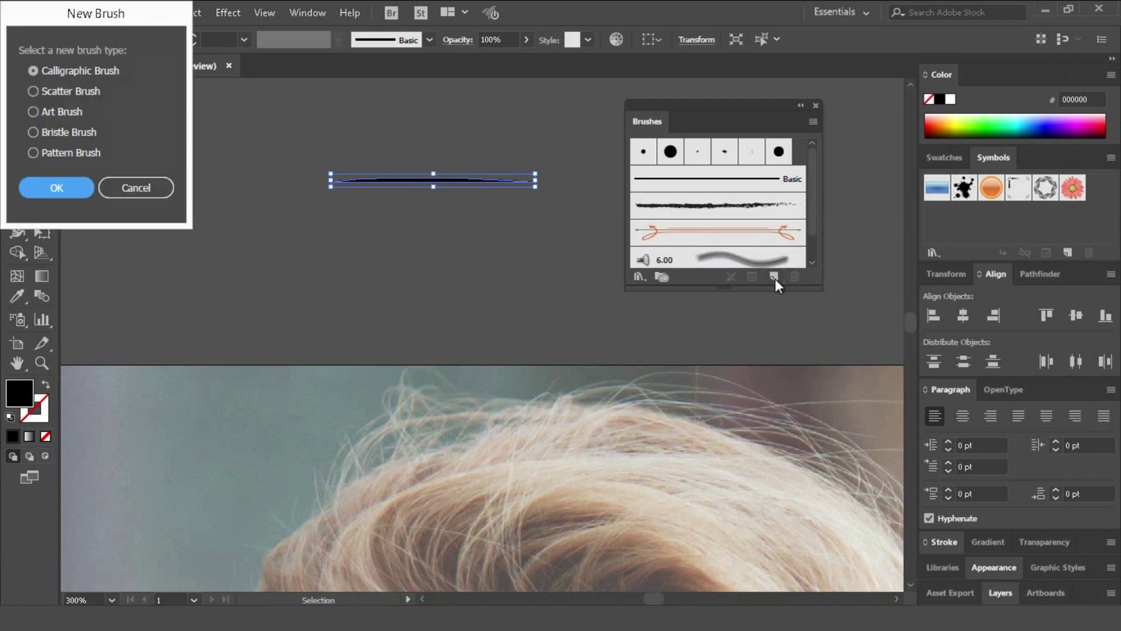
left_click(54, 111)
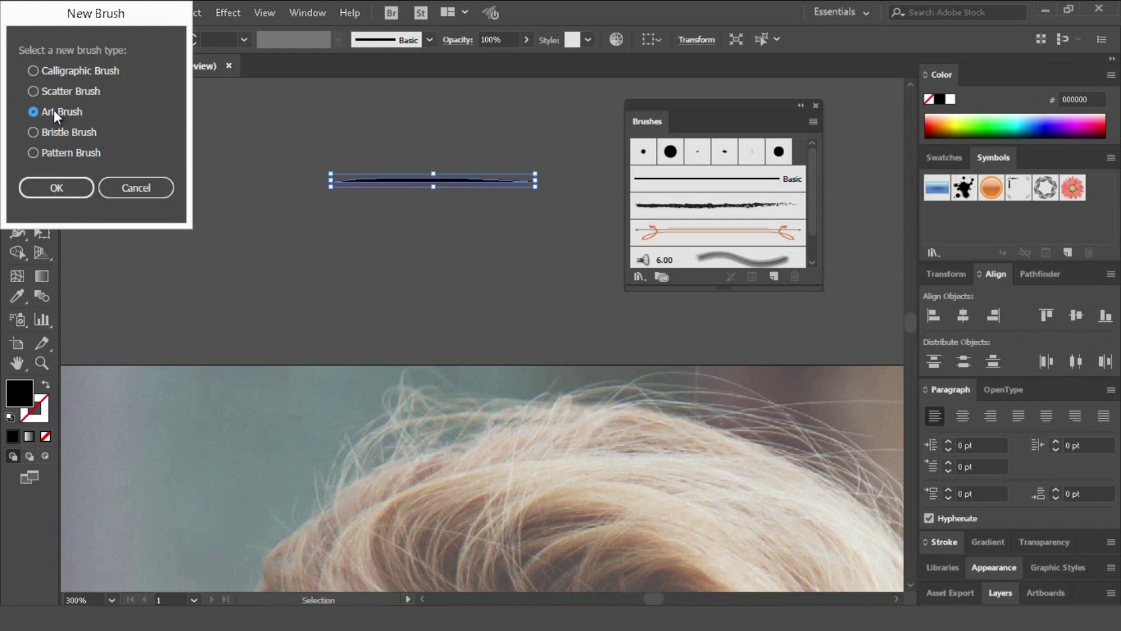
left_click(61, 187)
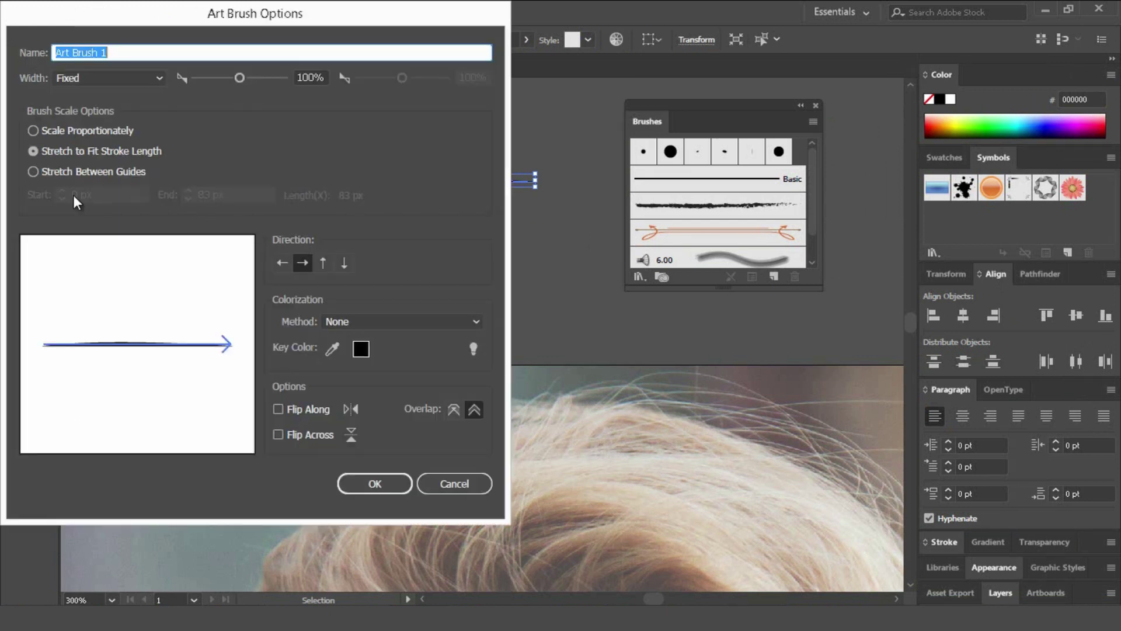
left_click(384, 489)
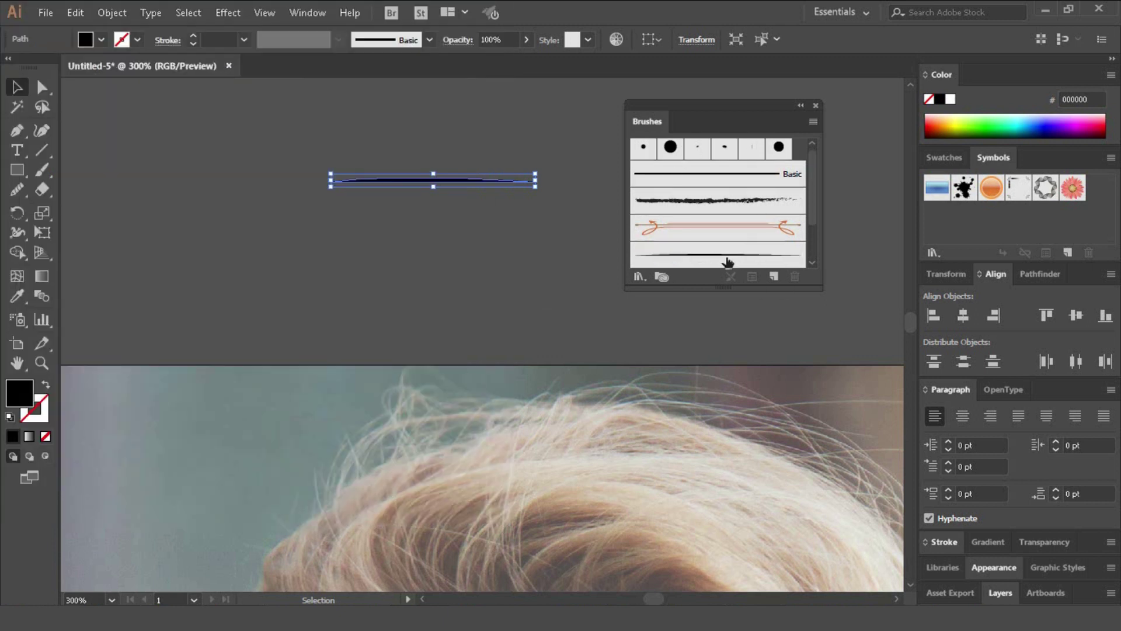
Draw an open wavy path with one valley and one crest below the tapered shape, with a black stroke and no fill
key("p")
key("ctrl+shift+a")
left_click(240, 284)
left_click_drag(313, 320, 365, 320)
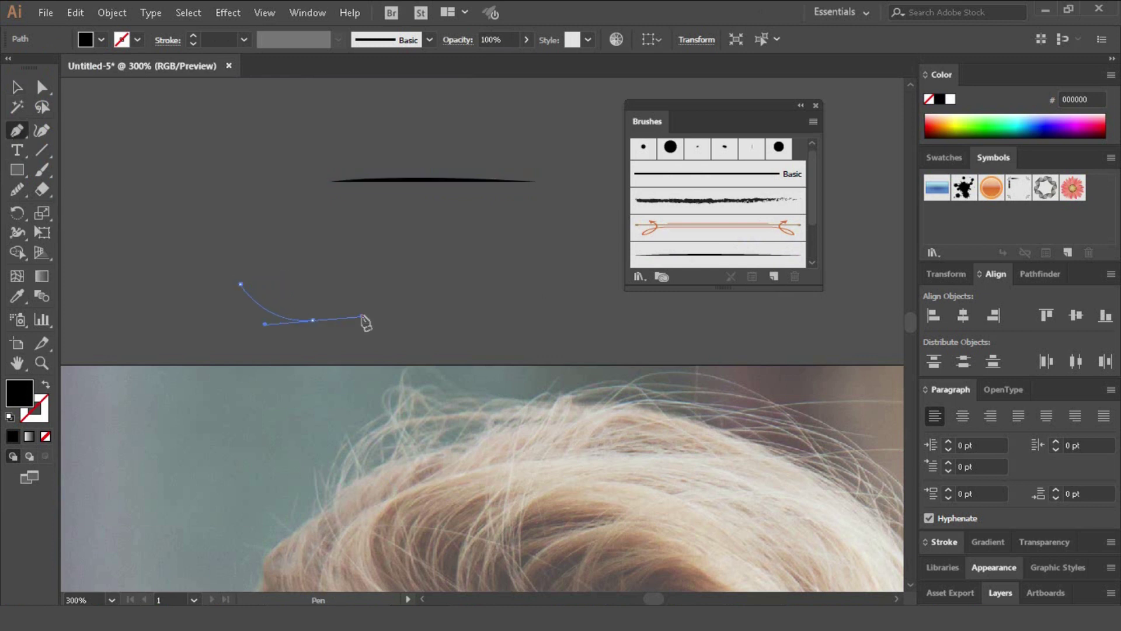
left_click_drag(382, 261, 436, 256)
left_click_drag(489, 338, 541, 338)
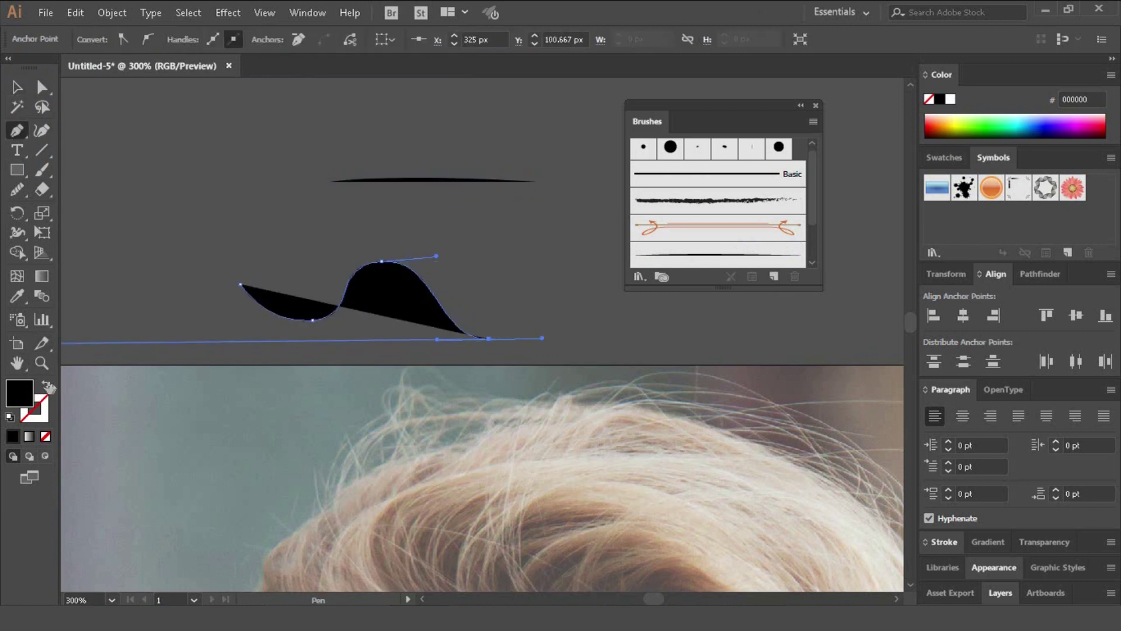
left_click(45, 384)
left_click(17, 86)
left_click(219, 216)
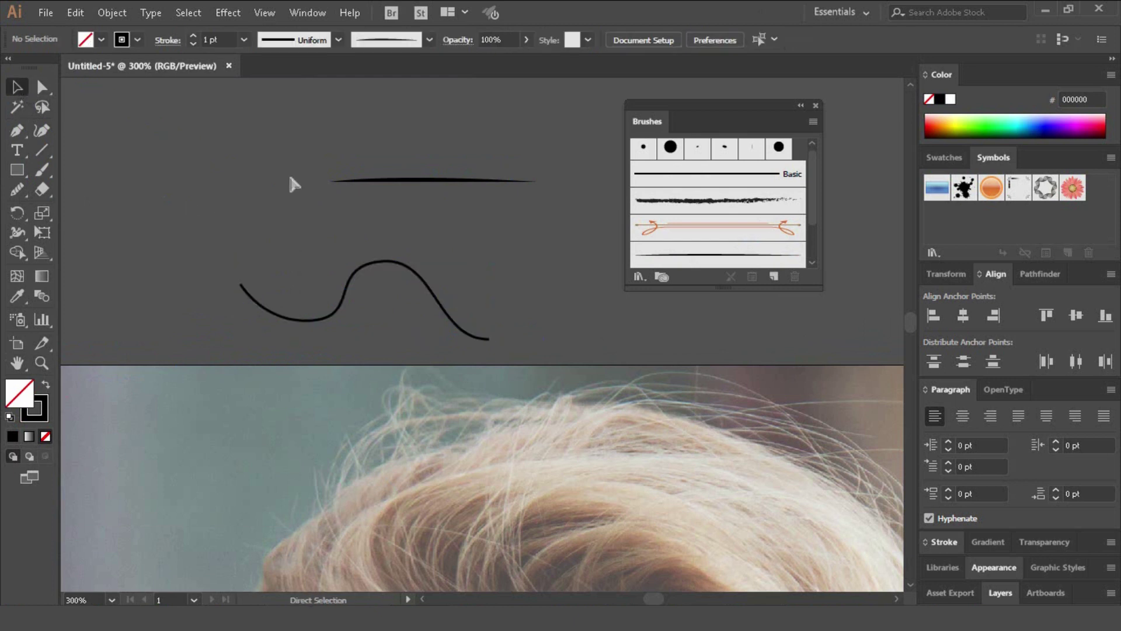
Duplicate the wavy path just above the original and apply Art Brush 1 to the copy
key("ctrl+plus")
key("ctrl+plus")
left_click_drag(292, 174, 436, 238)
key("ctrl+minus")
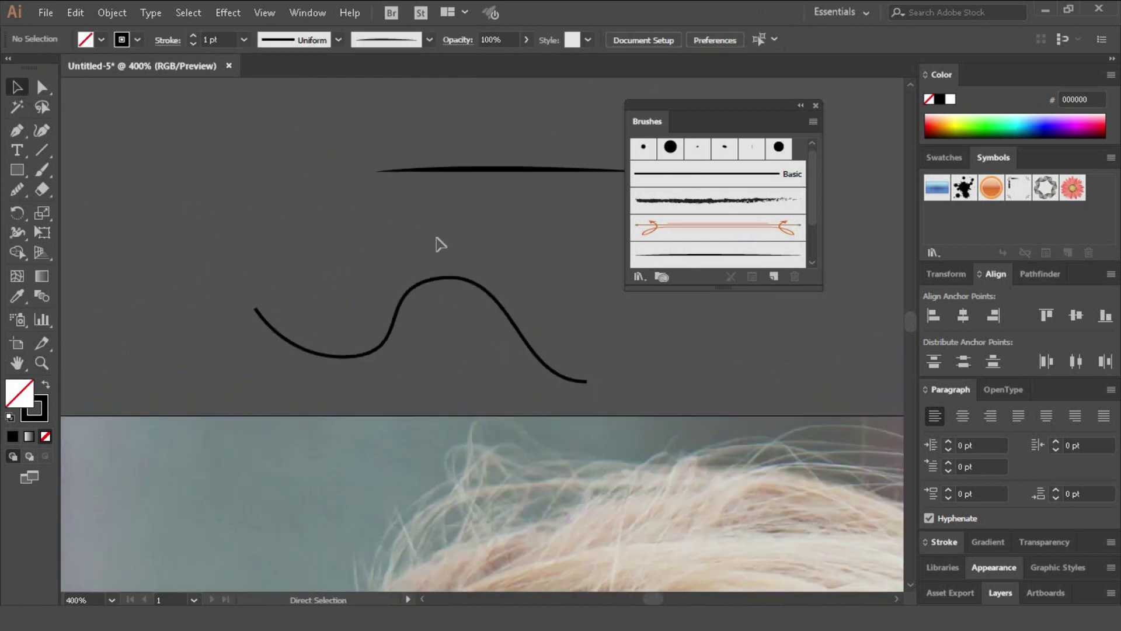
left_click_drag(445, 278, 457, 214)
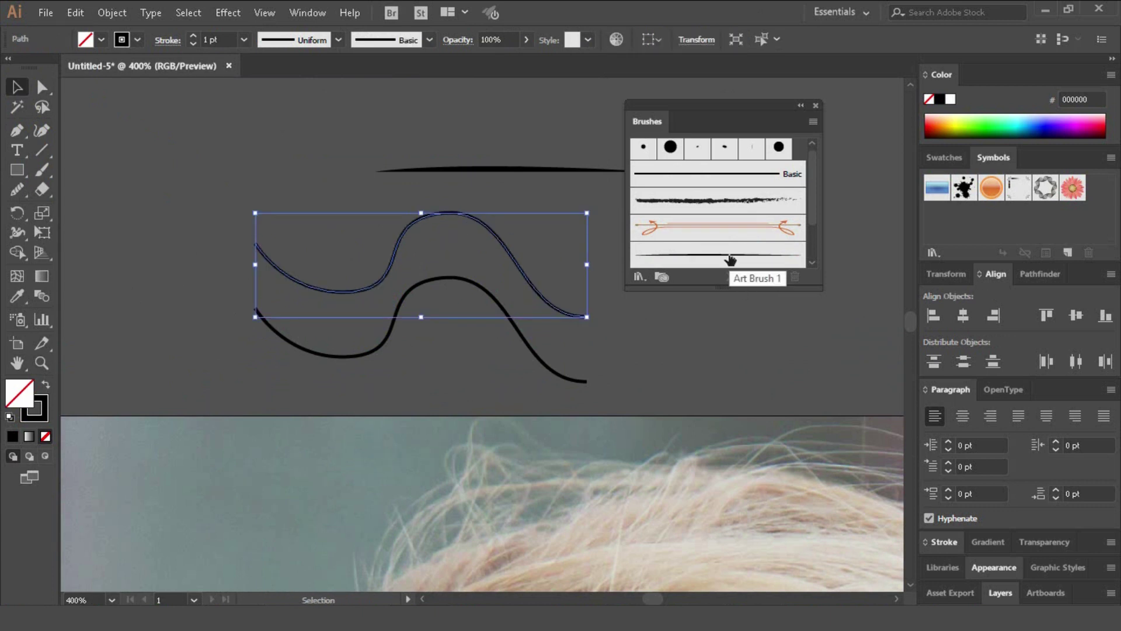
left_click(730, 259)
left_click(521, 244)
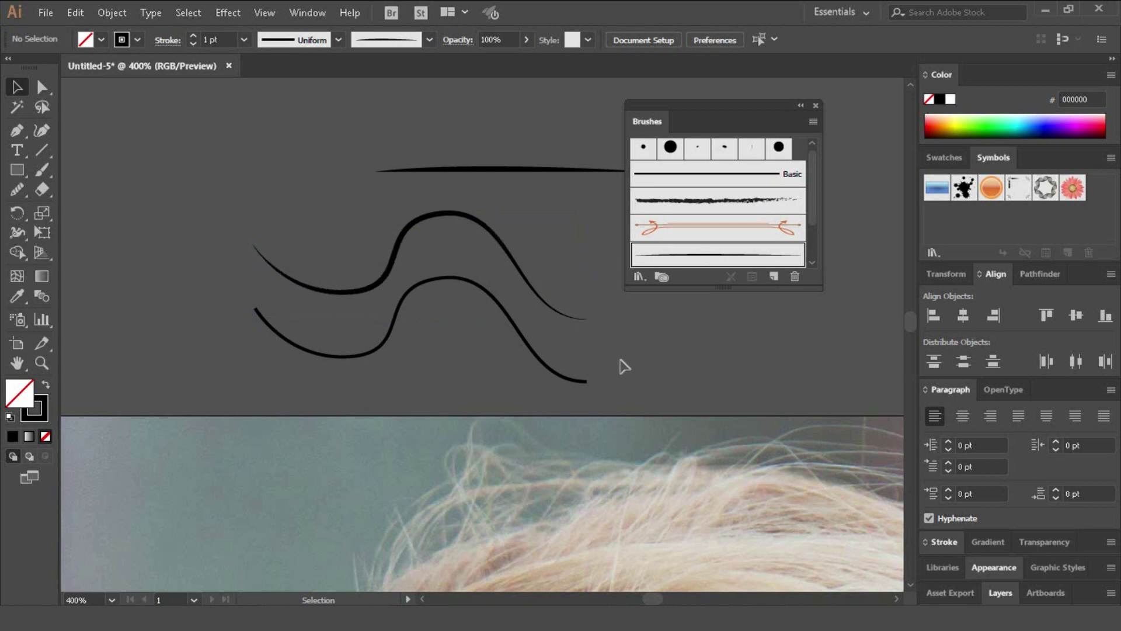
Delete both wavy test paths above the photo
left_click_drag(568, 235, 304, 263)
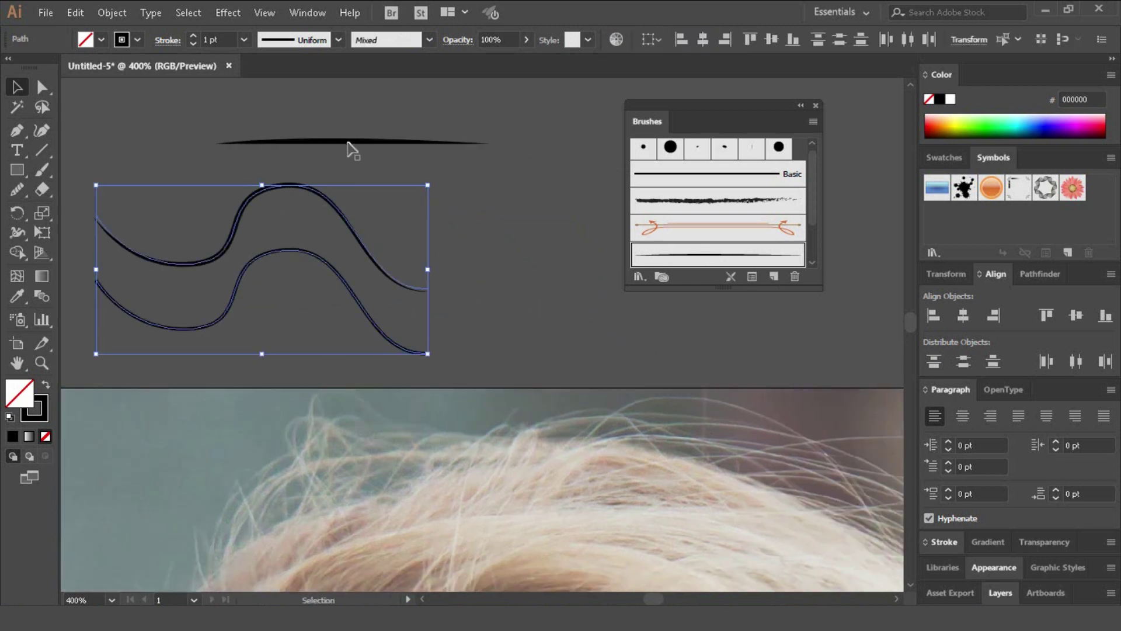
key("Delete")
scroll(393, 243, "down", 5)
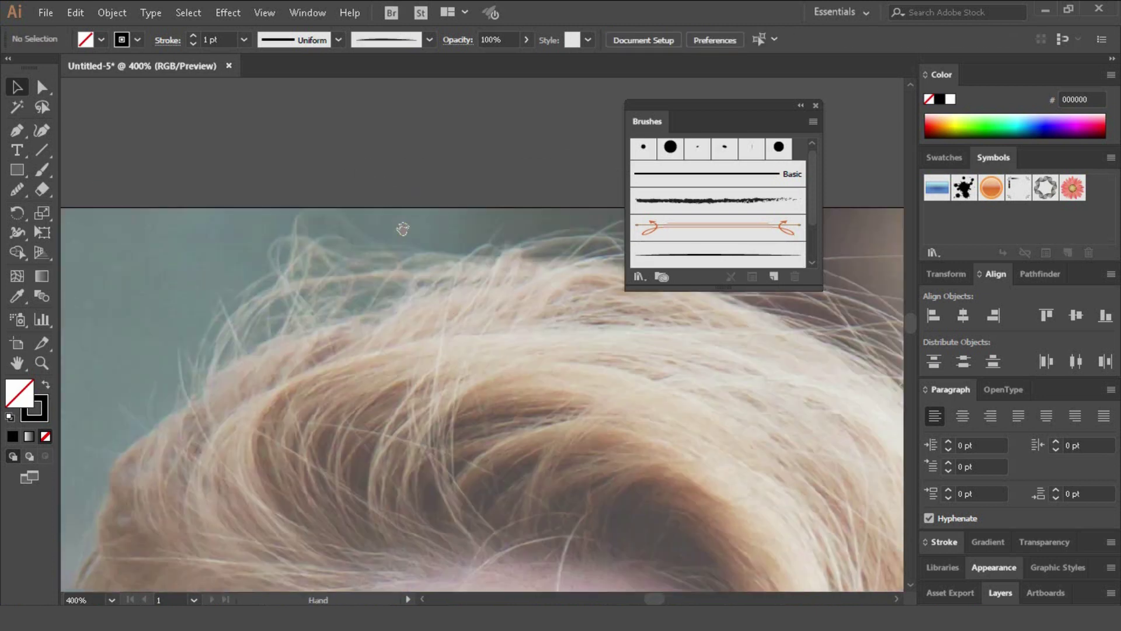
scroll(587, 271, "down", 10)
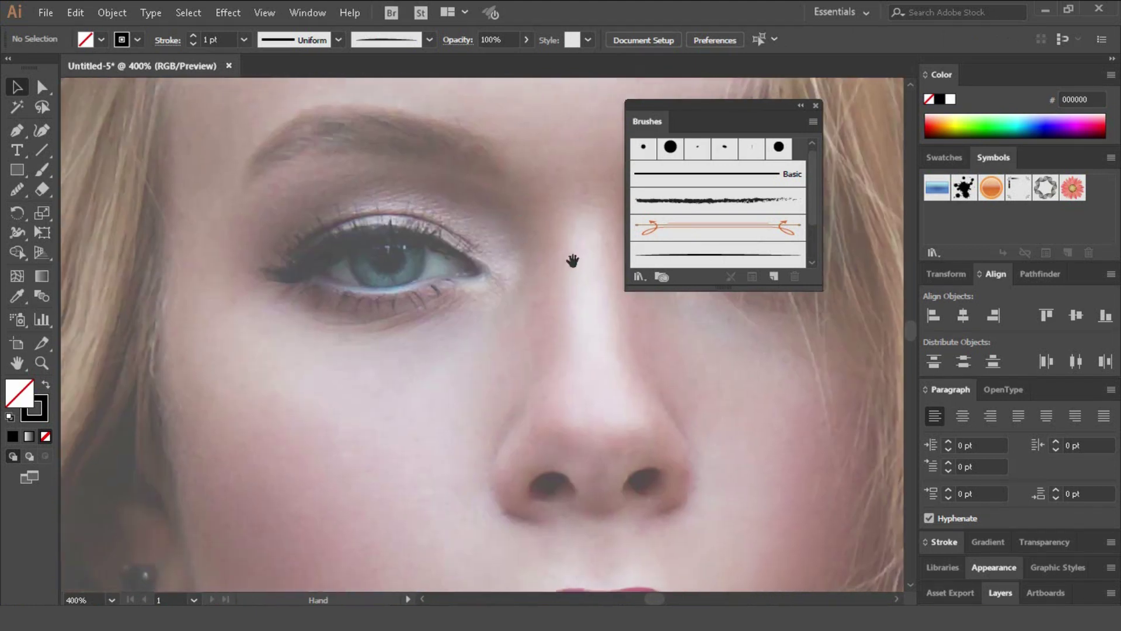
scroll(516, 263, "up", 2)
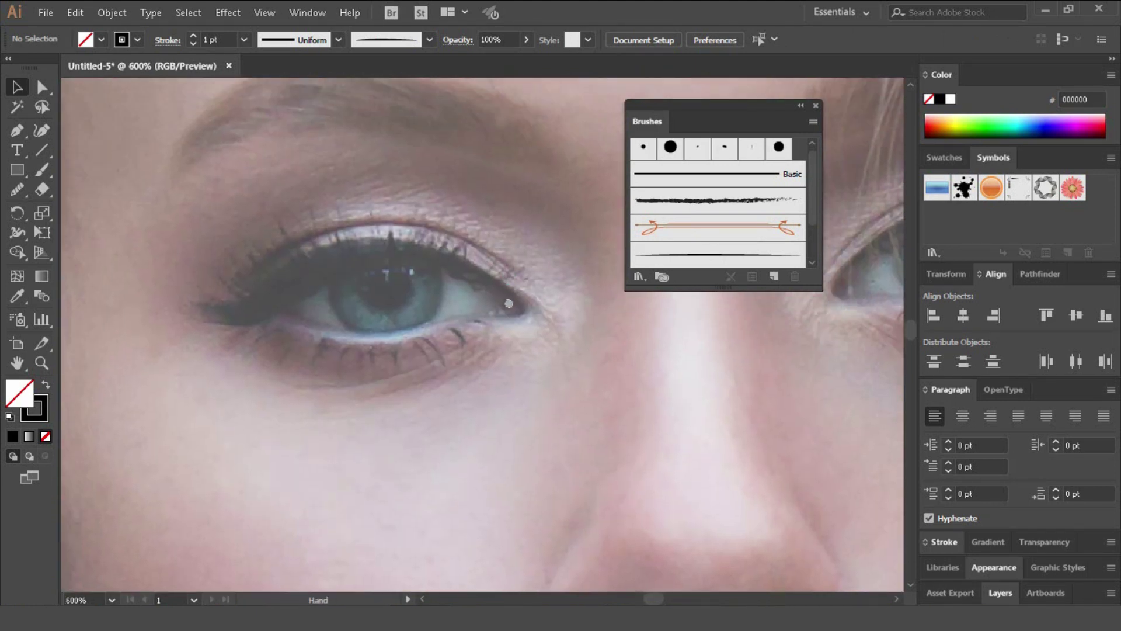
Trace the curved upper eyelid crease of the left eye as an open Pen path with a 1 pt black stroke
left_click(17, 130)
scroll(251, 327, "up", 1)
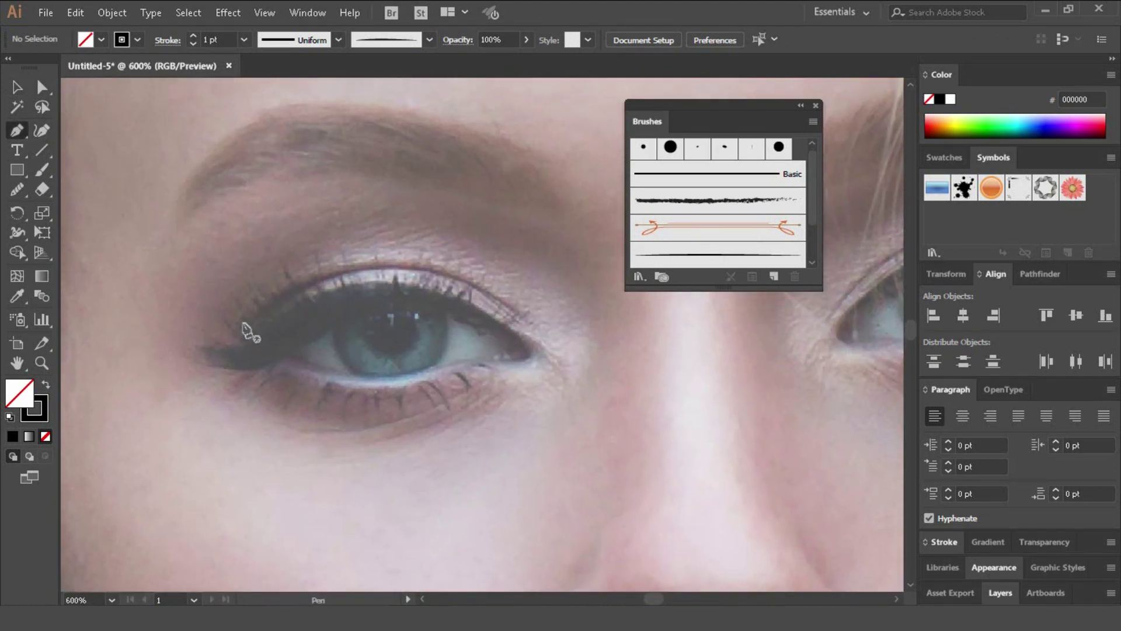
left_click(246, 329)
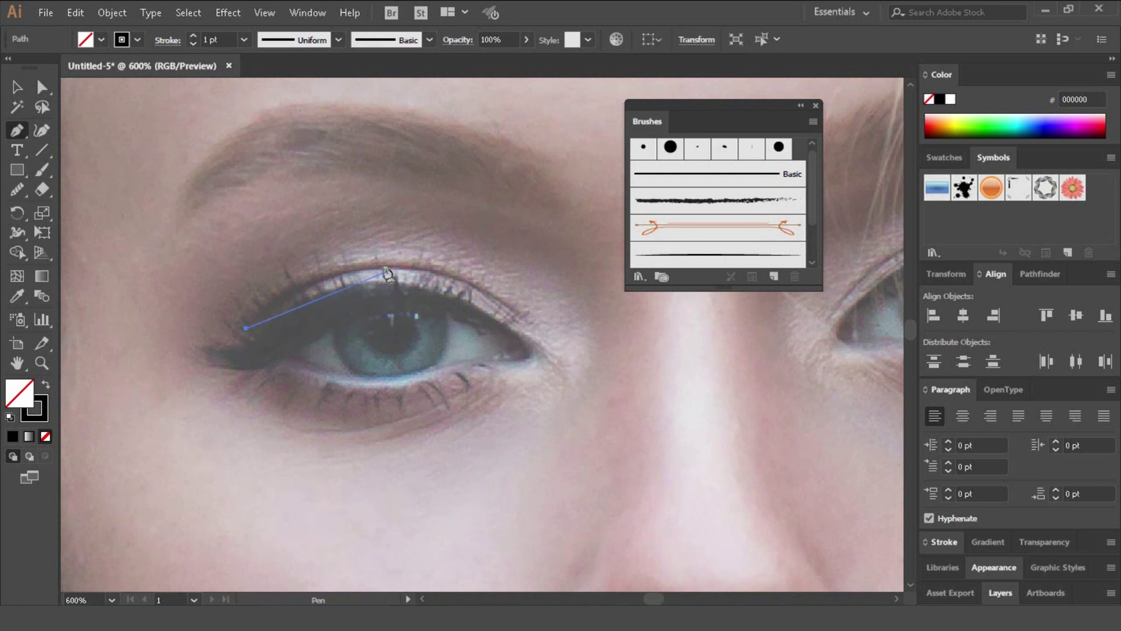
mouse_move(363, 269)
left_mouse_down()
mouse_move(393, 273)
mouse_move(422, 258)
left_mouse_up()
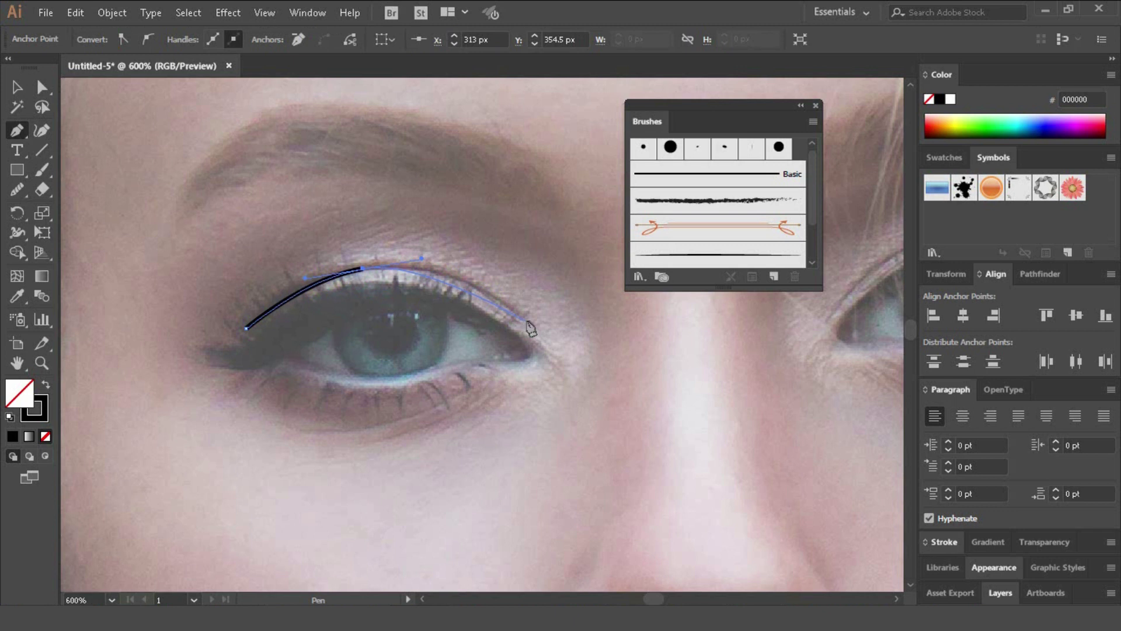
left_click_drag(529, 323, 533, 333)
left_click_drag(573, 368, 576, 367)
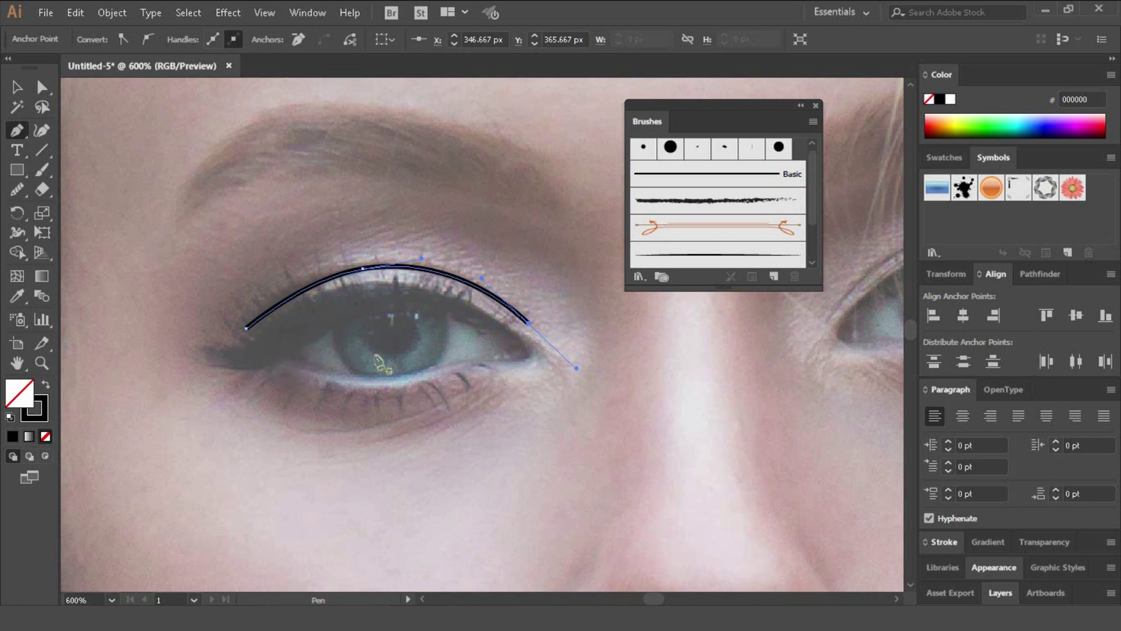
Trace the two side edges of the left eye's iris as separate open arcs
left_click(335, 322)
left_click_drag(358, 377, 389, 399)
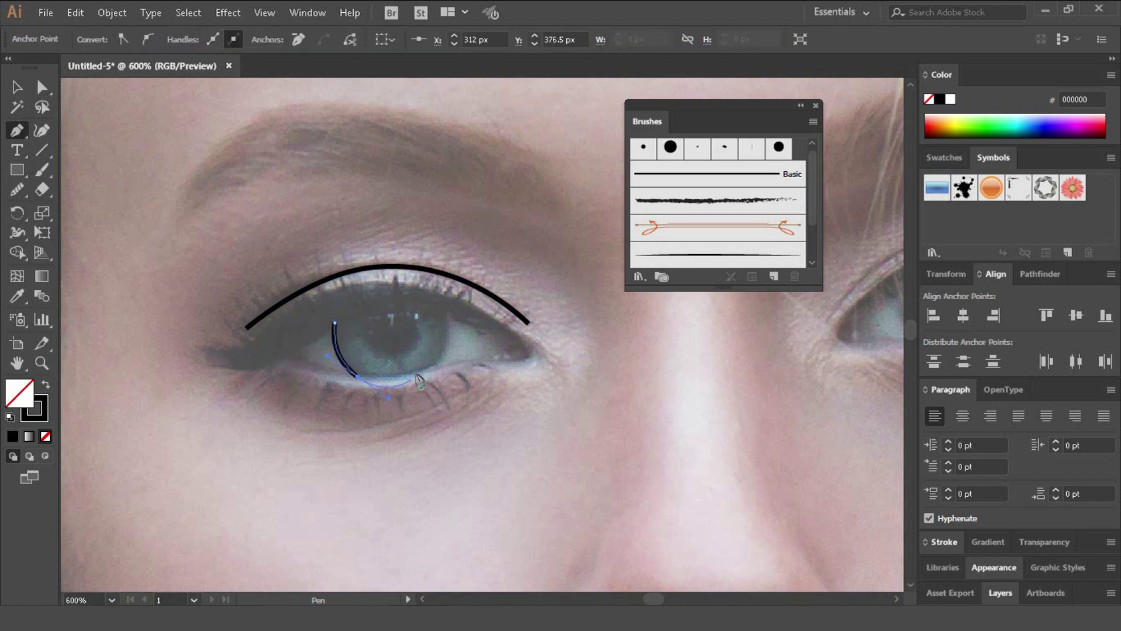
left_click(444, 310)
left_click_drag(434, 368, 408, 392)
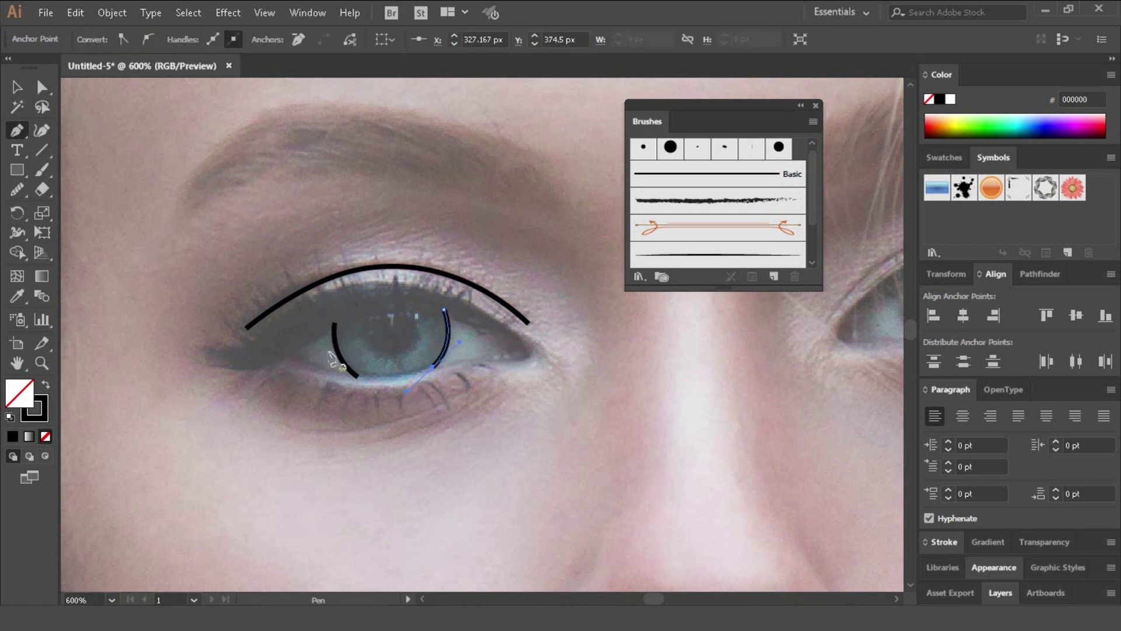
Draw a row of short curved upper lash strokes from the left eye's outer corner to its inner corner
left_click(289, 355)
left_click_drag(196, 355, 143, 326)
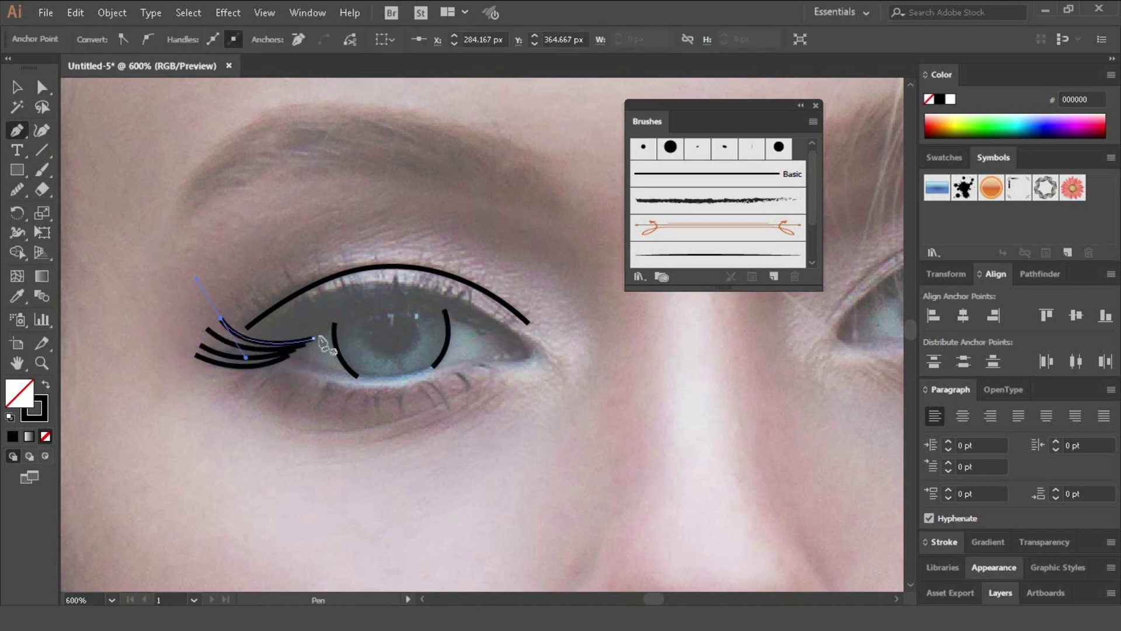
left_click(318, 337)
left_click_drag(233, 305, 212, 271)
left_click(365, 309)
mouse_move(344, 248)
left_mouse_down()
mouse_move(339, 236)
mouse_move(393, 246)
left_mouse_up()
left_click(388, 307)
left_click(453, 307)
left_click_drag(470, 278, 474, 275)
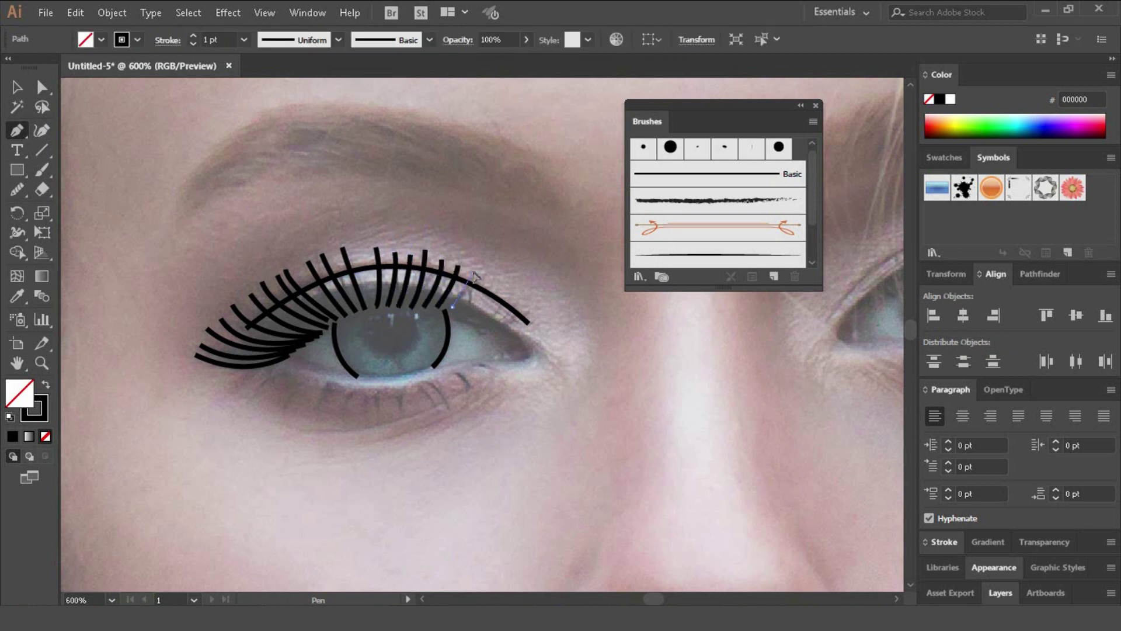
left_click(497, 334)
left_click(513, 325)
Draw the left eye's lower lash strokes and trace the eye outline around the inner corner and both lids
left_click(289, 365)
left_click(247, 404)
left_click(496, 369)
left_click(289, 362)
left_click(387, 383)
left_click_drag(331, 296, 225, 333)
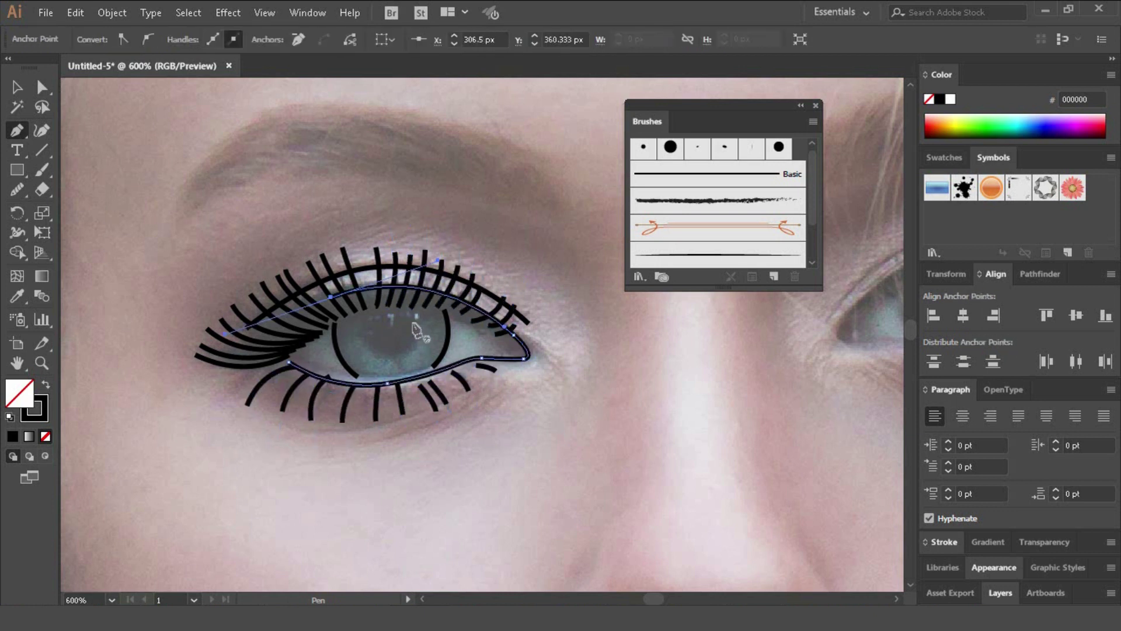
Draw the left eye's pupil curves and a short tear duct line at the inner corner
left_click(409, 312)
left_click_drag(400, 372, 392, 386)
left_click(390, 355)
left_click_drag(363, 323, 359, 291)
left_click(390, 327, "ctrl")
left_click(514, 344)
left_click_drag(502, 355, 498, 367)
left_click(17, 87)
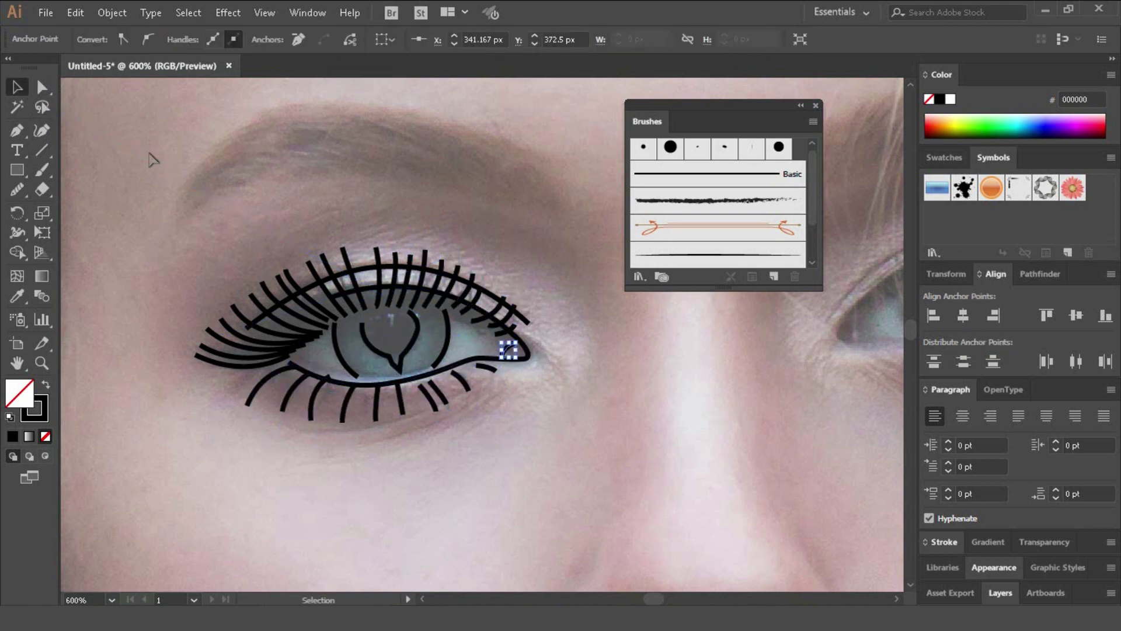
Select all the paths of the left eye and apply Art Brush 1 to them
left_click(663, 388)
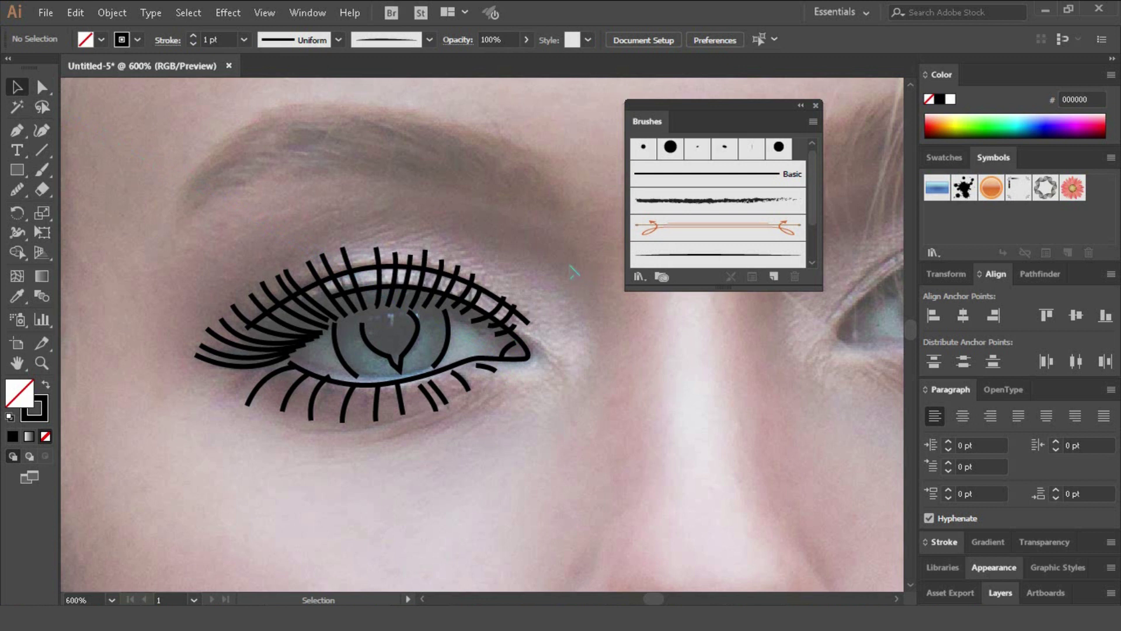
left_click_drag(396, 362, 180, 467)
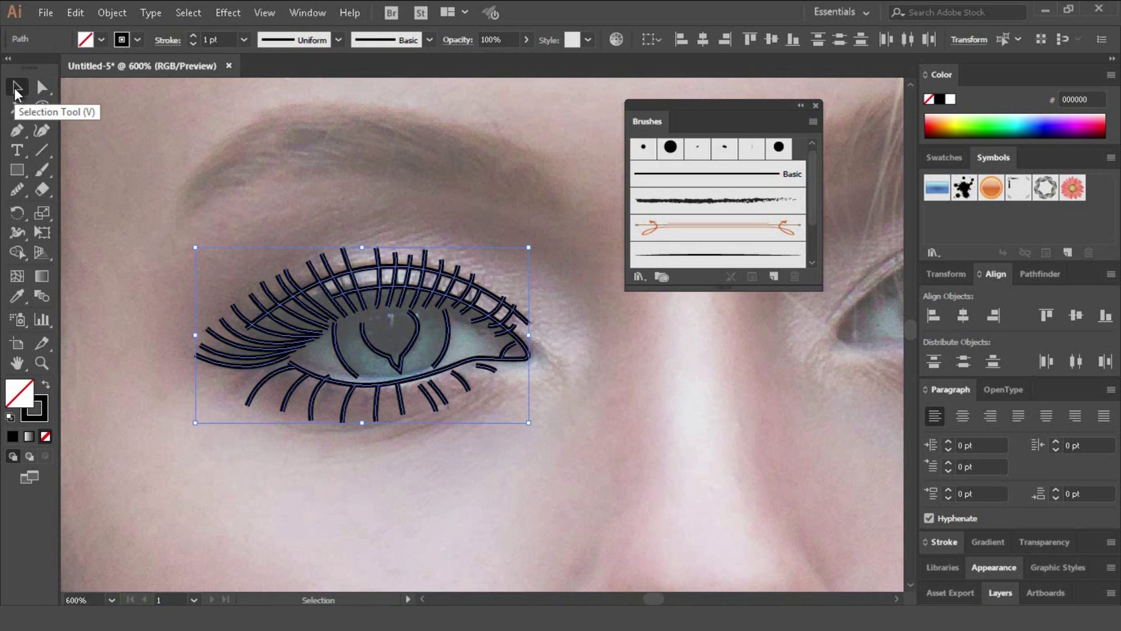
left_click(582, 222)
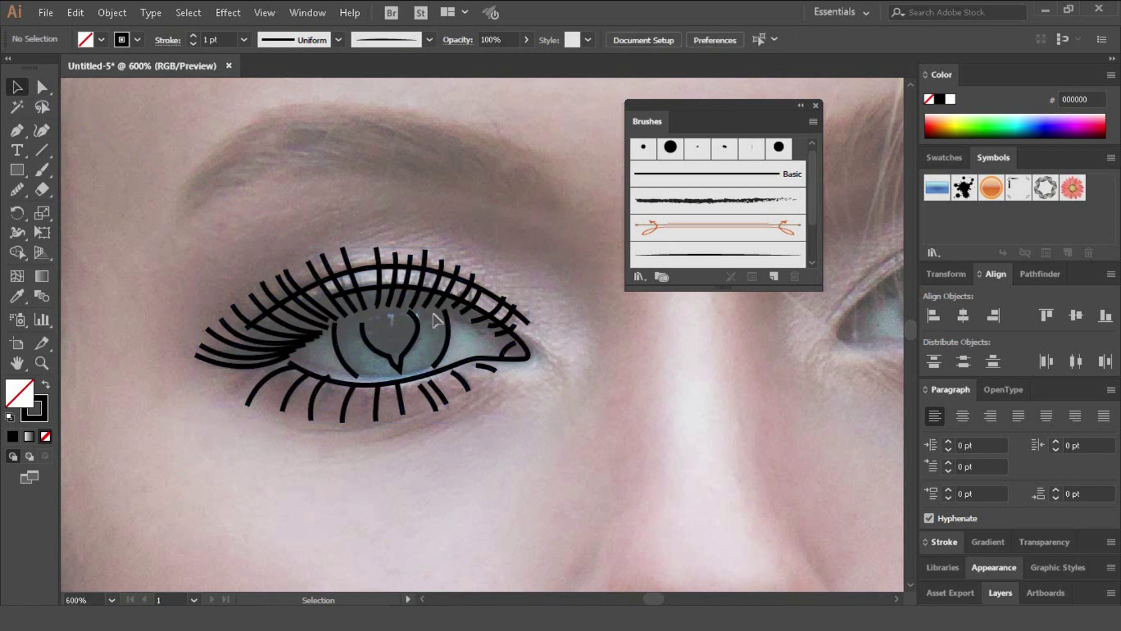
left_click_drag(578, 338, 173, 465)
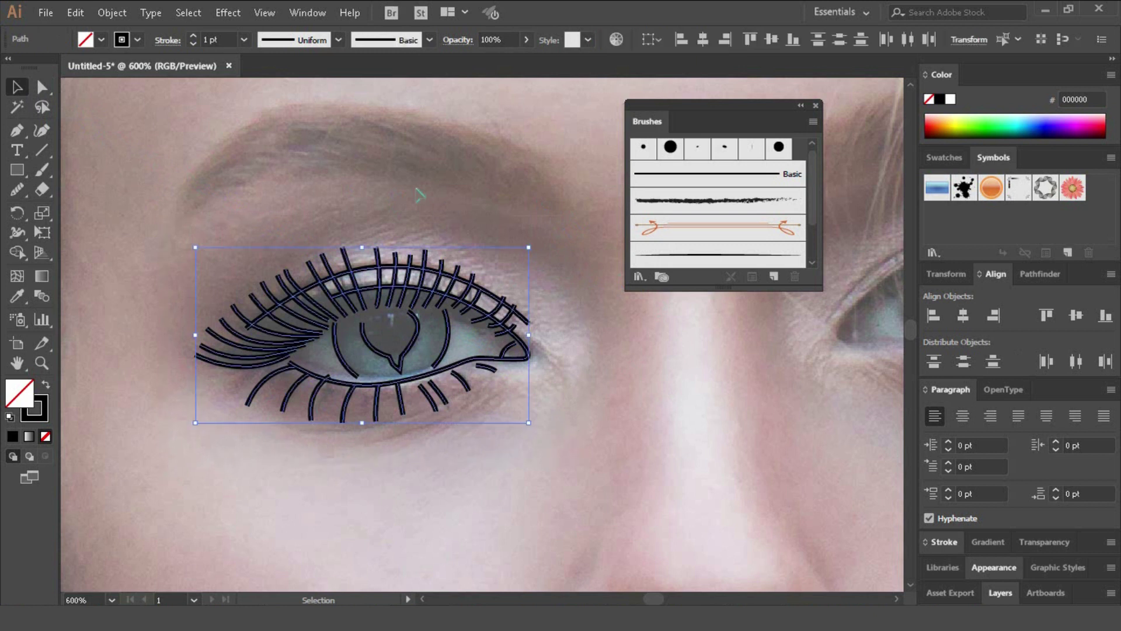
left_click(700, 258)
left_click(537, 281)
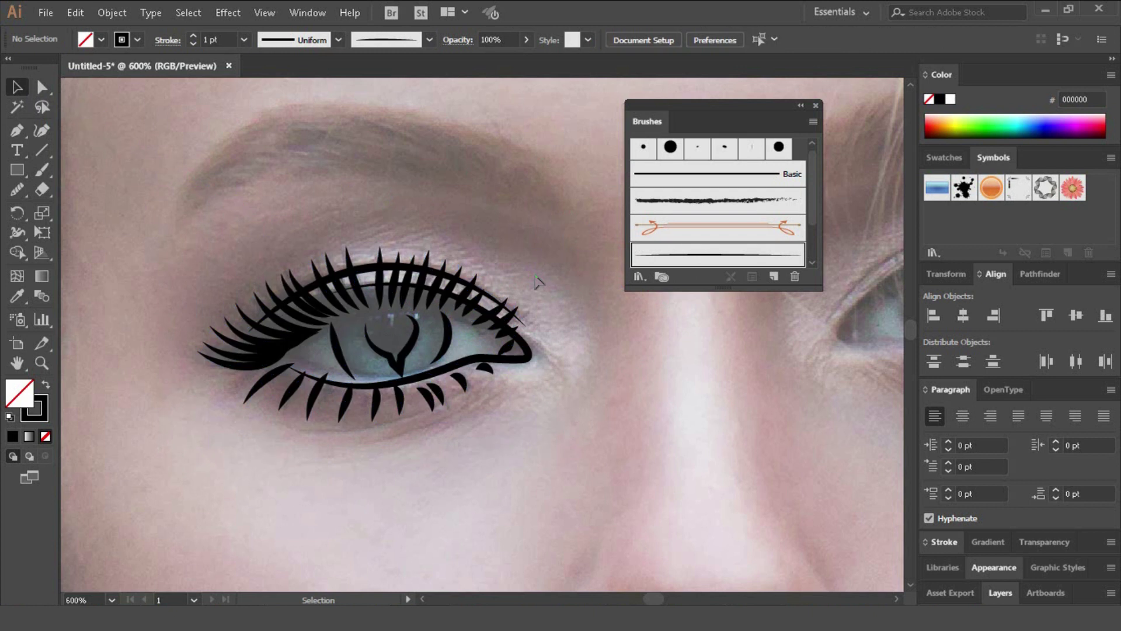
Check the tapered eye linework with the template photo hidden, at reduced zoom, and restore the template's visibility
left_click(994, 591)
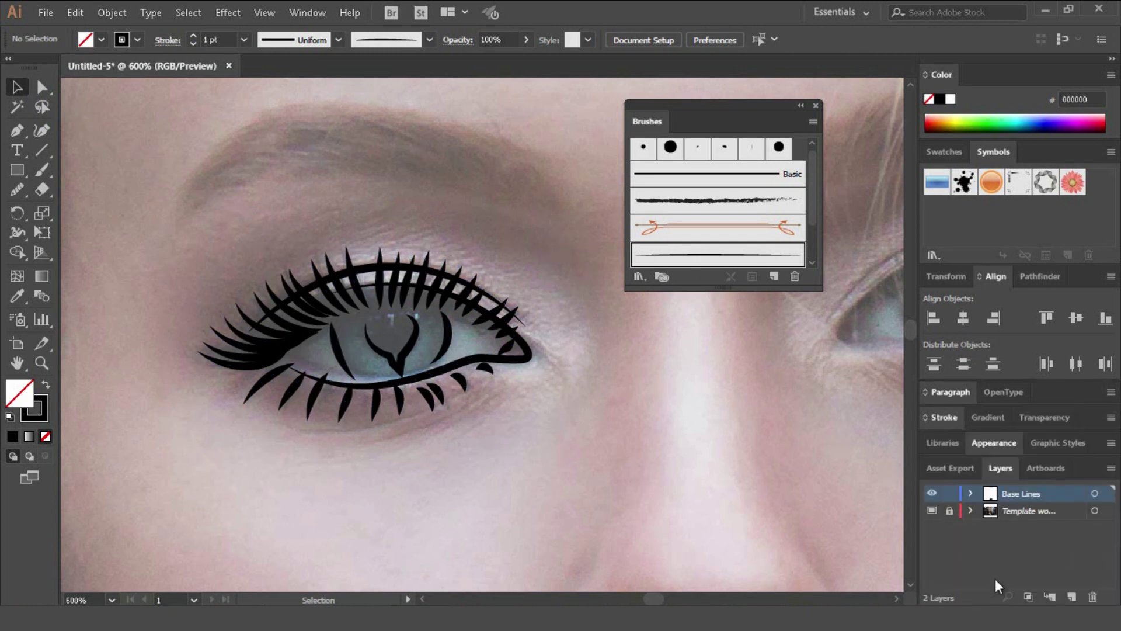
left_click(931, 511)
key("ctrl+minus")
key("ctrl+minus")
key("ctrl+minus")
key("ctrl+minus")
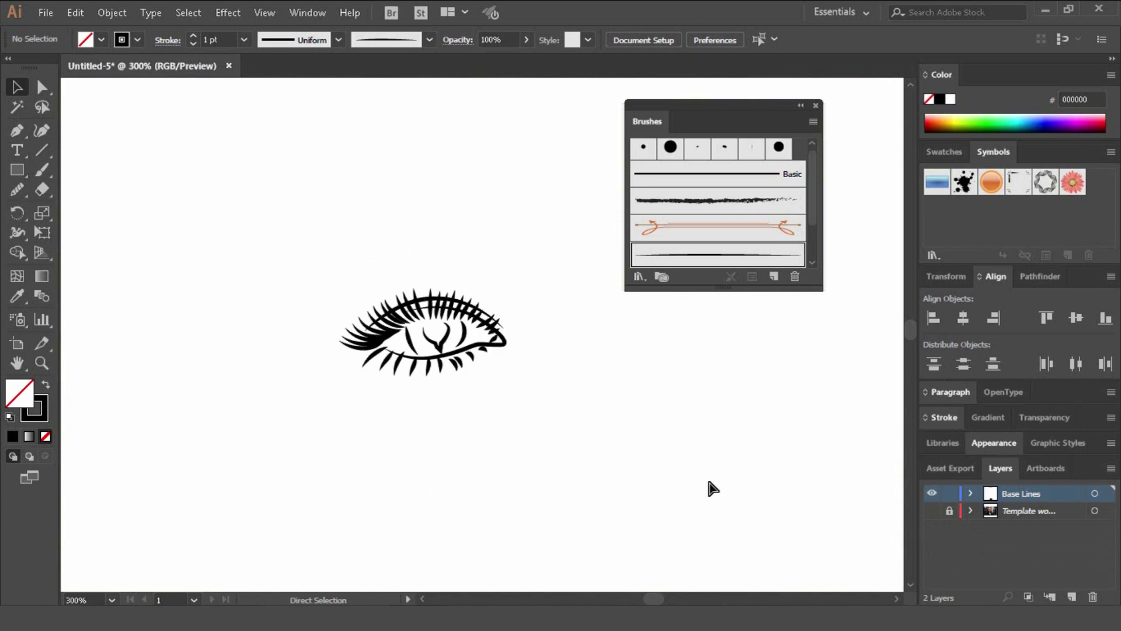
key("space")
left_click_drag(709, 465, 615, 433)
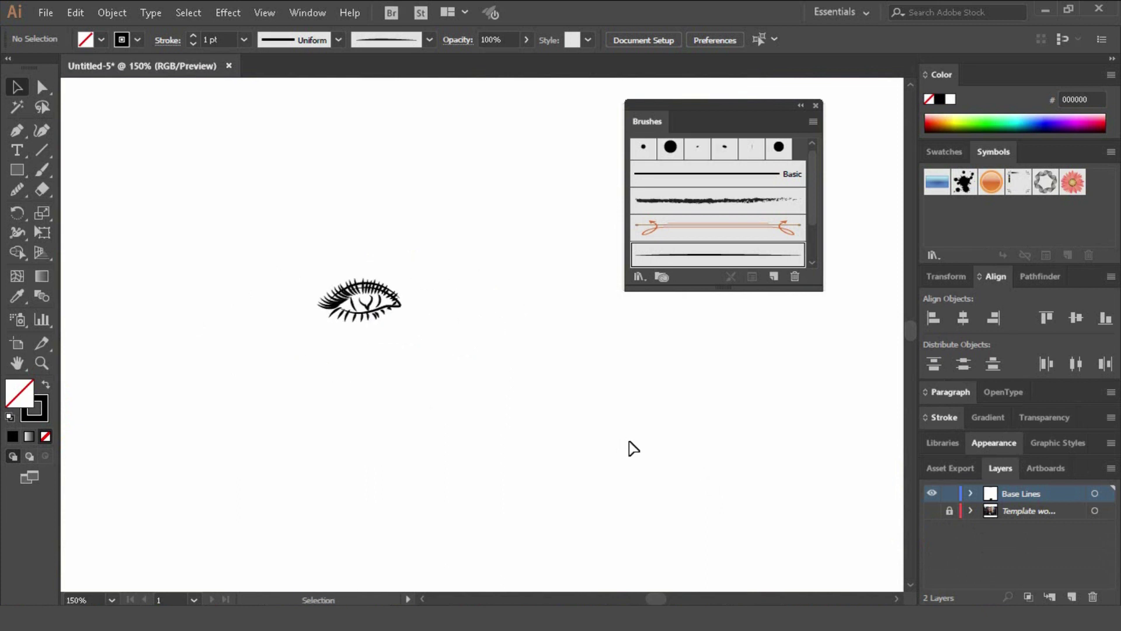
left_click_drag(563, 388, 541, 375)
key("ctrl+plus")
key("ctrl+plus")
key("ctrl+plus")
key("ctrl+plus")
key("space")
left_click(932, 512)
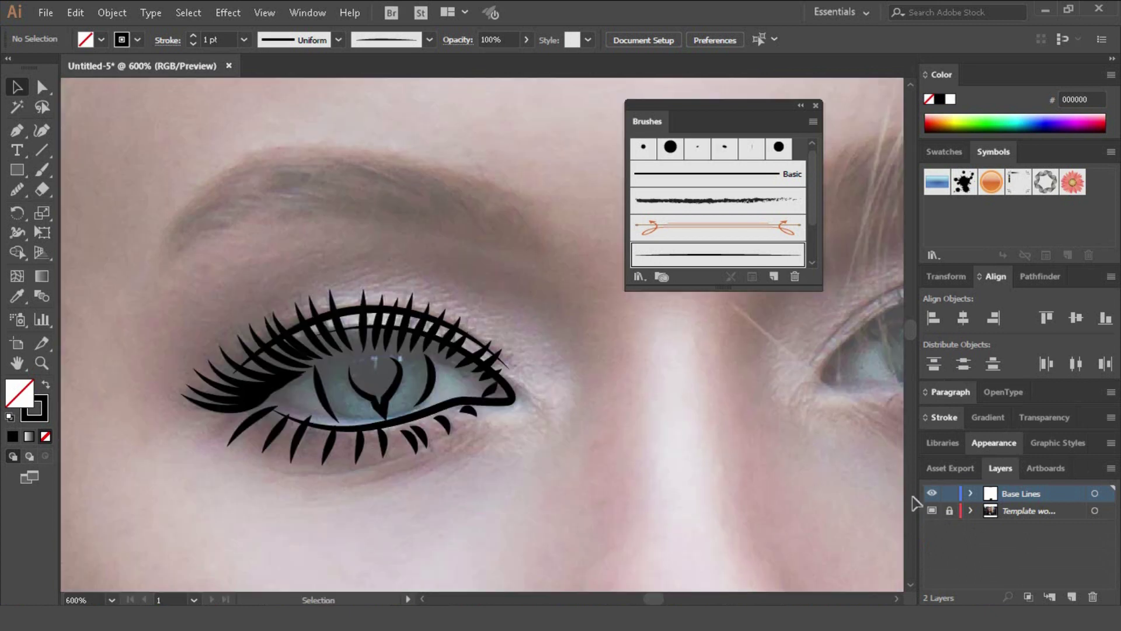
Draw parallel curved hair strokes along the left eyebrow, starting at its inner end, with the Pen tool
left_click(16, 130)
scroll(493, 296, "up", 1)
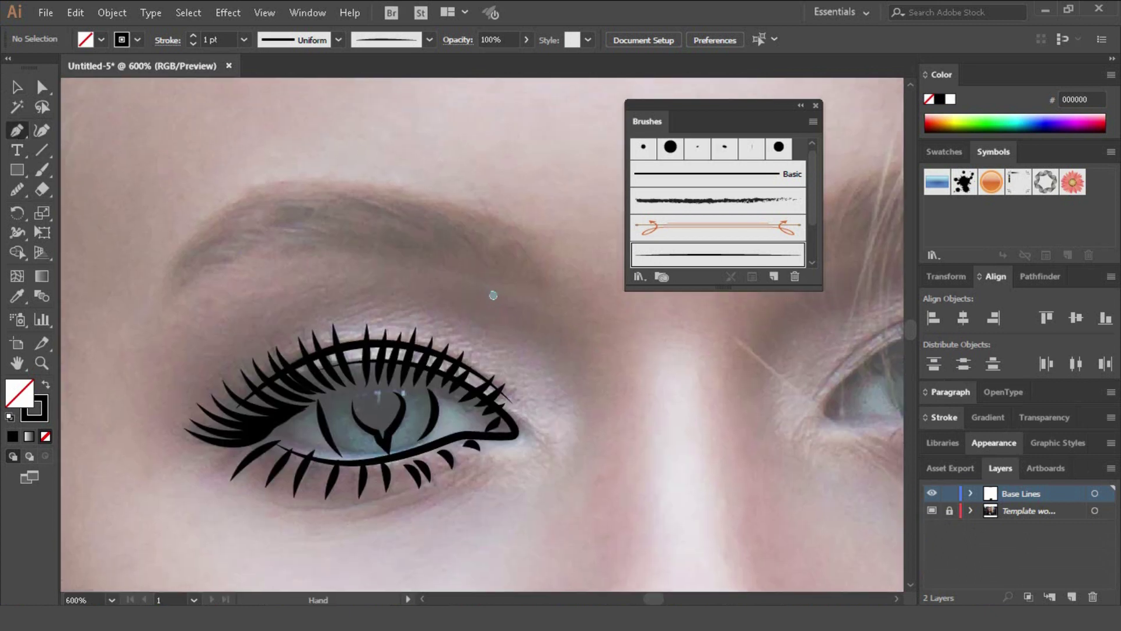
left_click(549, 287)
left_click_drag(474, 210, 471, 201)
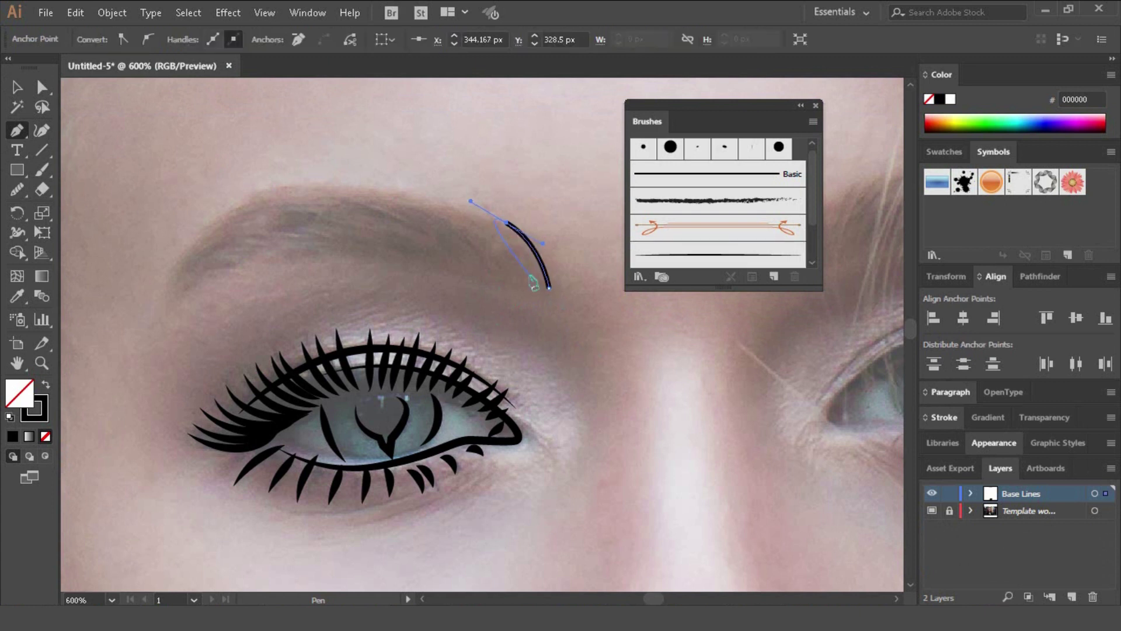
left_click_drag(535, 285, 443, 188)
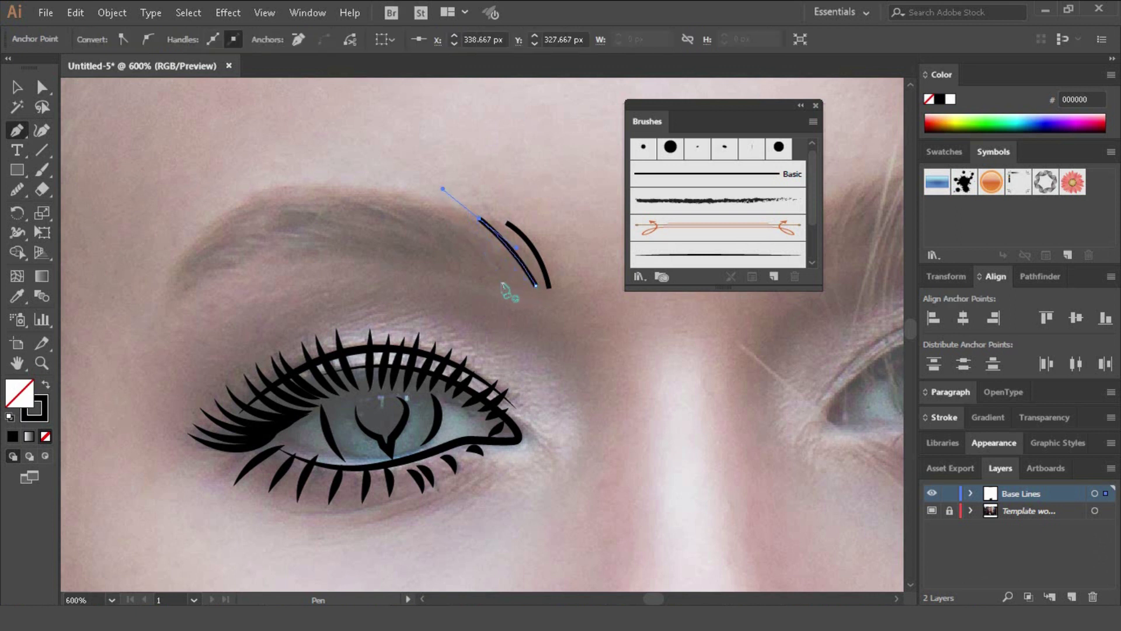
left_click_drag(536, 285, 468, 244)
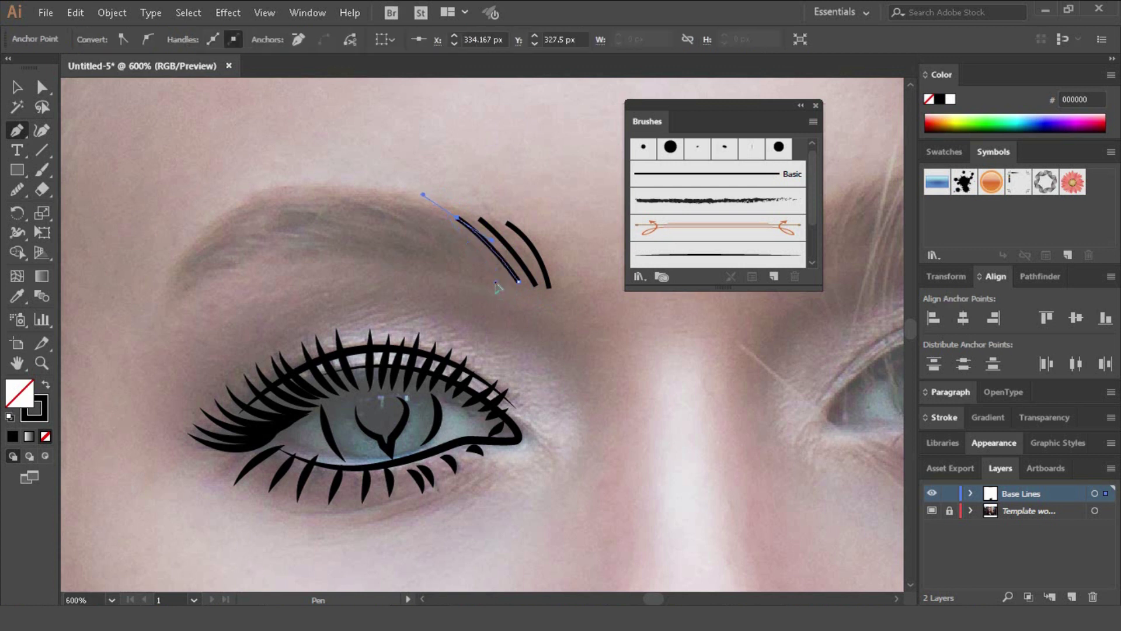
left_click(496, 282)
left_click_drag(392, 192, 383, 182)
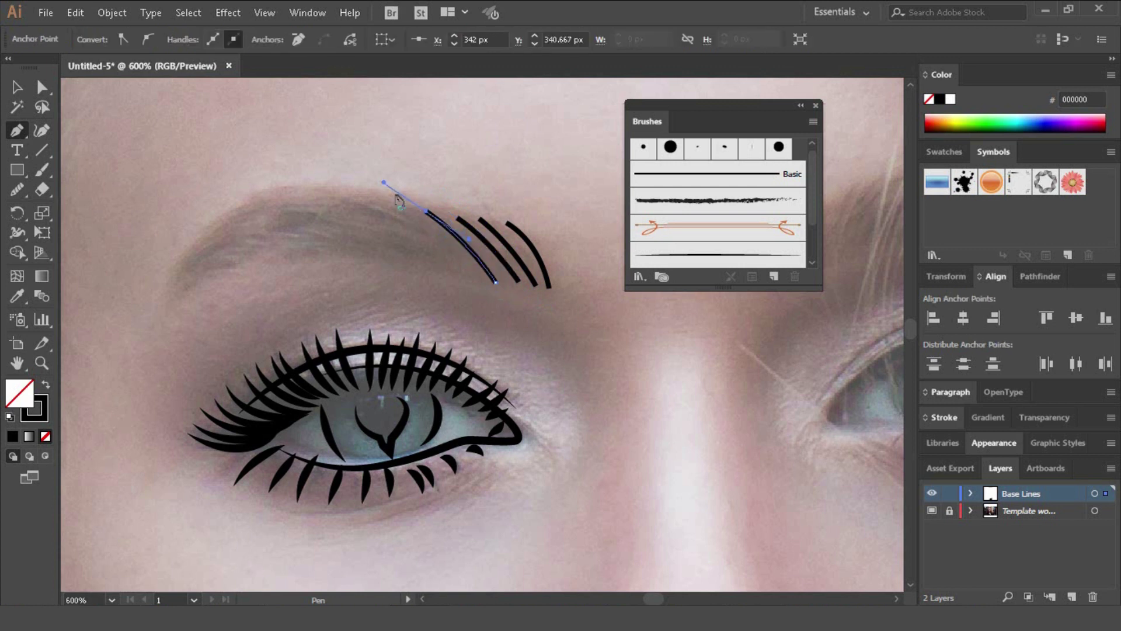
left_click(473, 281, "ctrl")
left_click(471, 279)
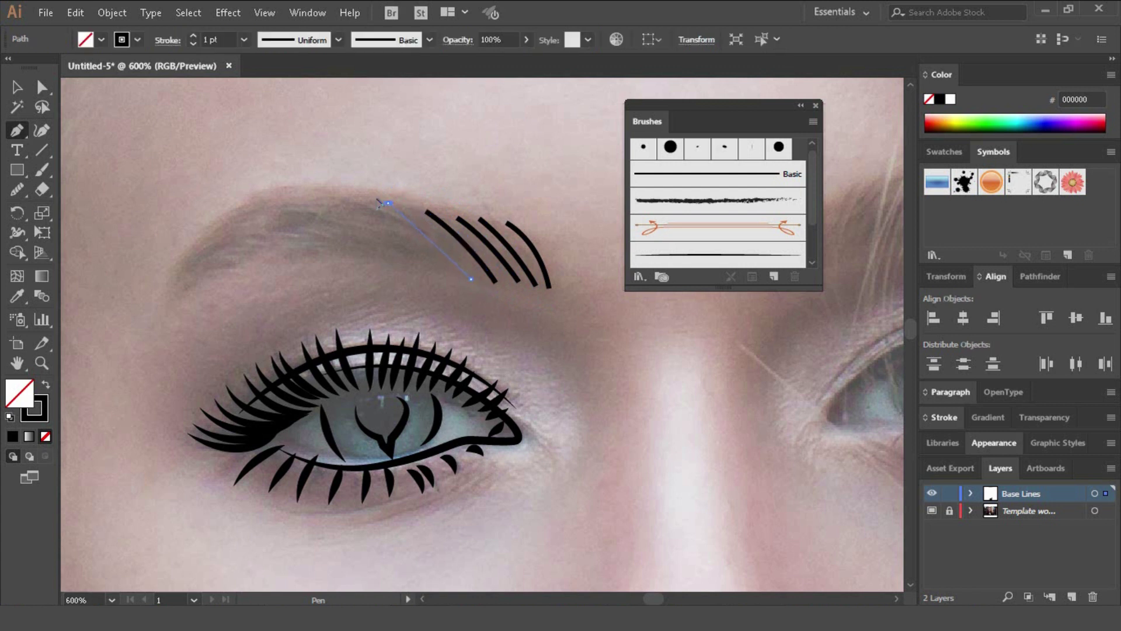
left_click_drag(348, 185, 343, 178)
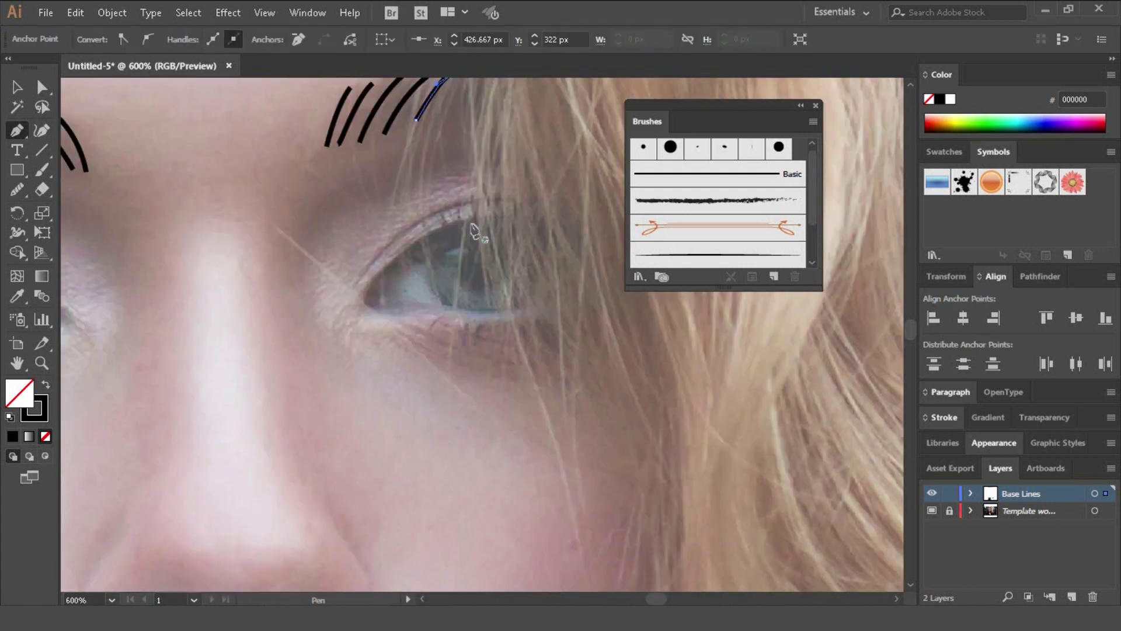
Trace the right eye's outline, iris, pupil, lid crease and lashes with open Pen paths
left_click(472, 224)
left_click(508, 313)
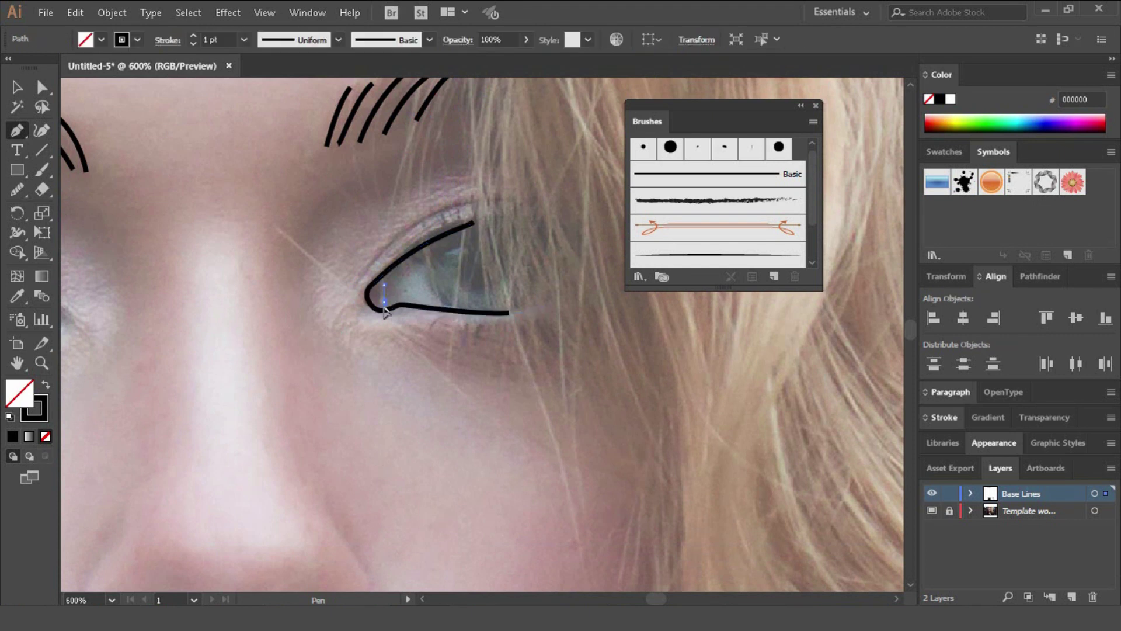
left_click(384, 302)
left_click(514, 202)
left_click(449, 305)
left_click(484, 289)
left_click(452, 232)
left_click(437, 198)
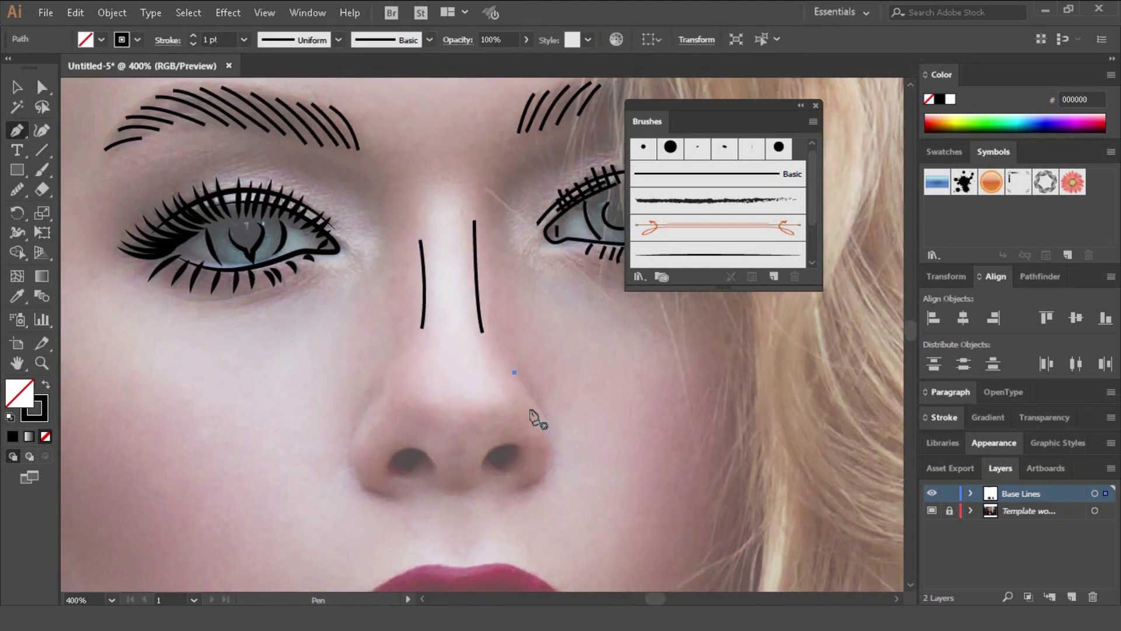
Trace the nostrils, the outer wings, the base and the tip of the nose with short curved paths
left_click(511, 488)
left_click(483, 465)
left_click(435, 469)
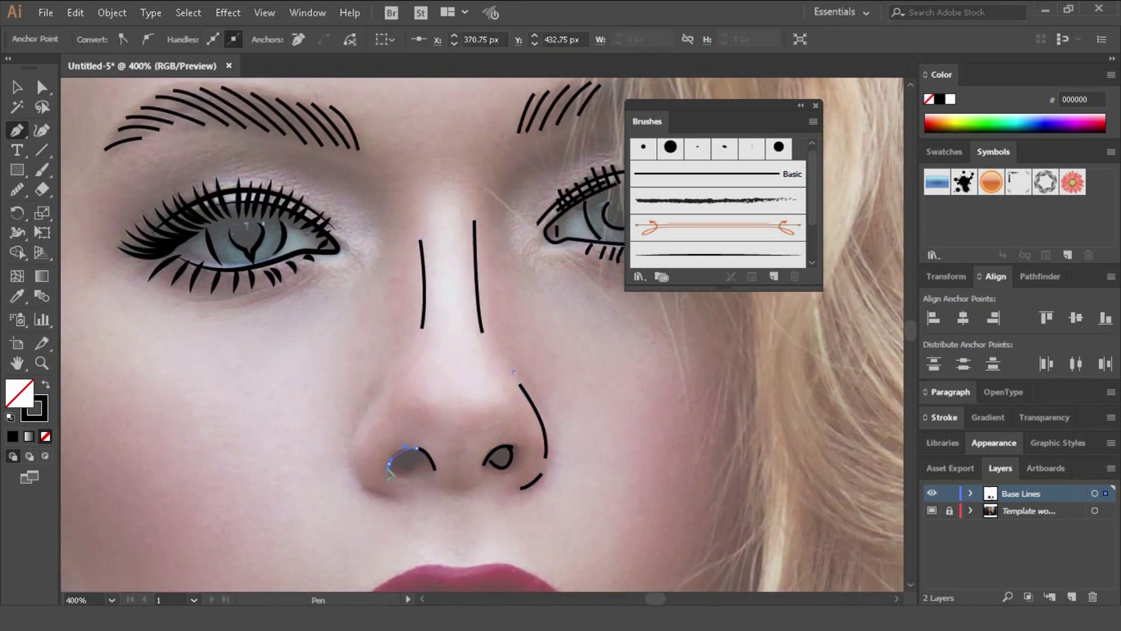
left_click(374, 409)
left_click_drag(393, 495, 406, 496)
left_click(473, 483)
left_click_drag(438, 410, 499, 377)
Trace the upper and lower lip outlines, the mouth opening, the teeth divisions and the short lip detail lines
scroll(291, 447, "down", 3)
scroll(290, 448, "down", 3)
left_click(325, 395)
left_click_drag(590, 380, 608, 431)
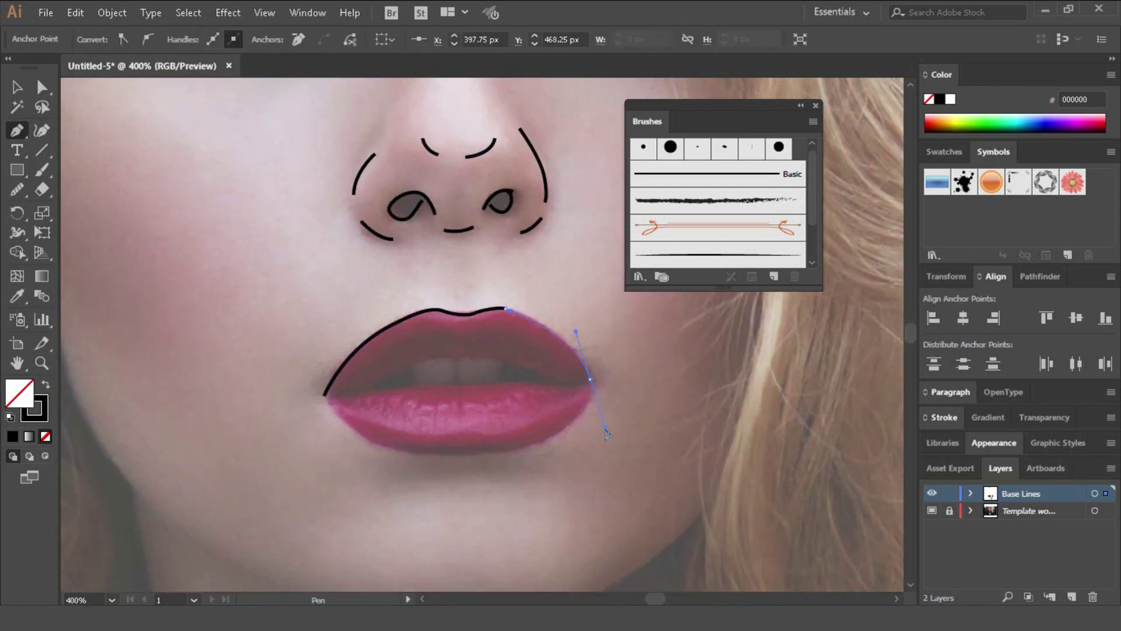
left_click(590, 390)
left_click(332, 402)
left_click(581, 383)
left_click(575, 390)
left_click(415, 386)
left_click(358, 418)
left_click(531, 424)
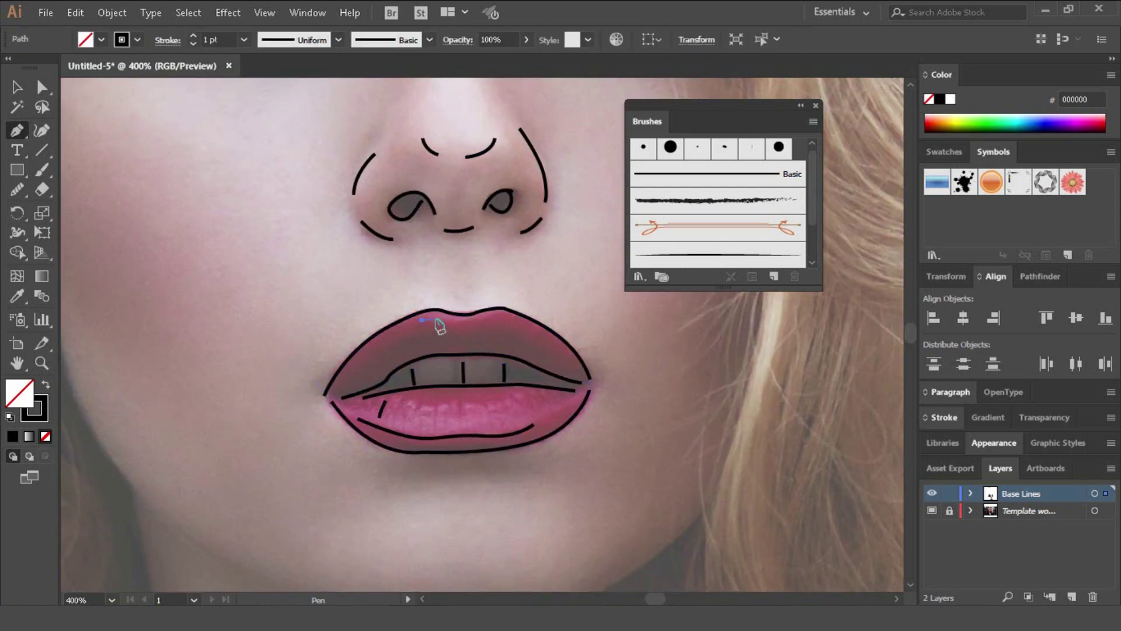
left_click(476, 322)
Draw the crease below the lower lip and trace the chin and jawline up to the left ear
scroll(525, 483, "down", 2)
key("ctrl+minus")
left_click(646, 376)
left_click_drag(407, 461, 332, 450)
left_click_drag(235, 380, 178, 324)
left_click(163, 232)
left_click_drag(163, 232, 278, 331)
Trace the left ear's lobe and inner fold, and outline the round earring with its highlight
left_click_drag(191, 301, 177, 280)
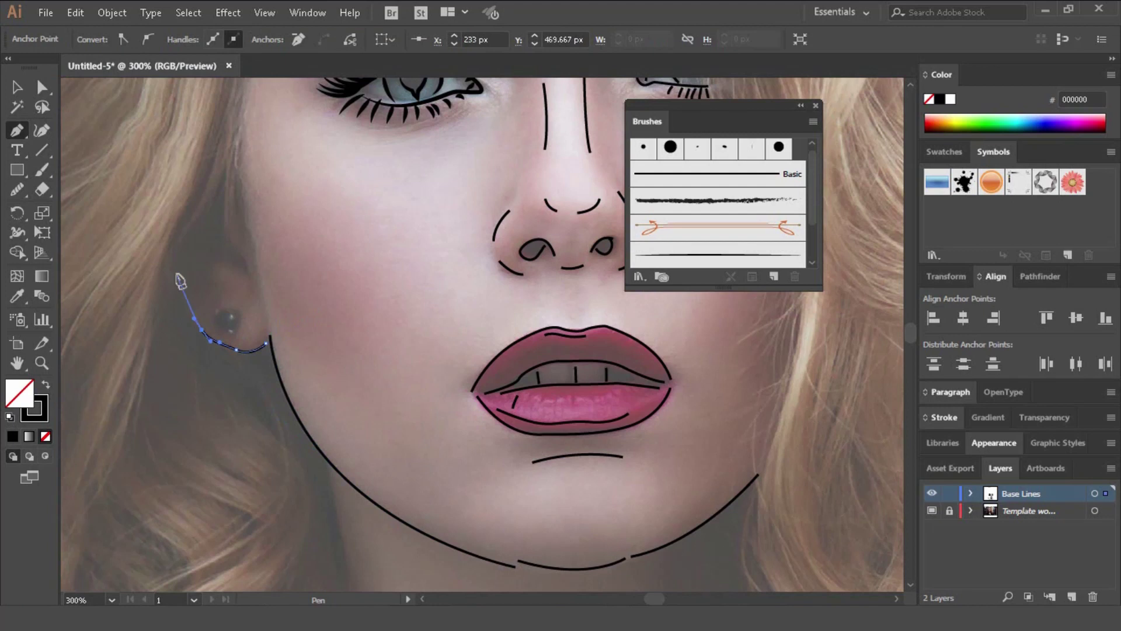
left_click(255, 263)
left_click_drag(237, 304, 228, 310)
key("ctrl+plus")
key("ctrl+plus")
key("ctrl+plus")
key("ctrl+plus")
left_click_drag(476, 323, 491, 359)
left_click_drag(542, 352, 550, 341)
Draw the face edge line in front of the left ear, running down to the jawline
key("ctrl+minus")
key("ctrl+minus")
key("ctrl+minus")
key("ctrl+minus")
left_click(200, 421)
left_click(227, 545)
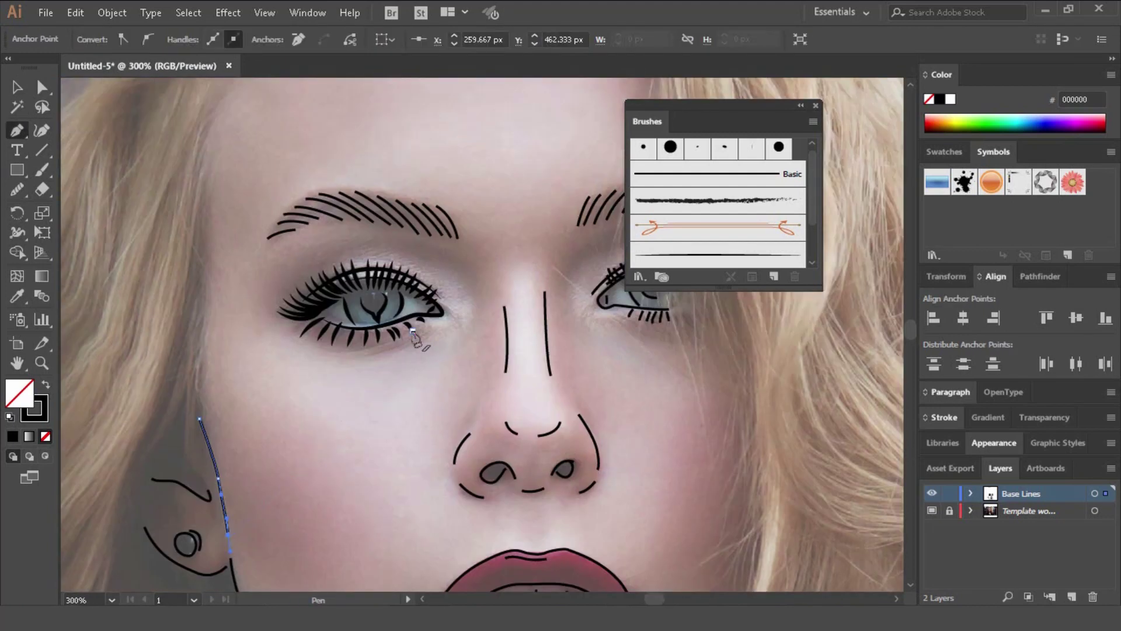
Hide the template photo, select all the portrait's base lines and apply Art Brush 1 to them
key("ctrl+minus")
key("ctrl+minus")
key("v")
key("ctrl+shift+w")
mouse_move(163, 169)
left_mouse_down()
mouse_move(240, 261)
mouse_move(172, 182)
mouse_move(341, 348)
mouse_move(600, 554)
left_mouse_up()
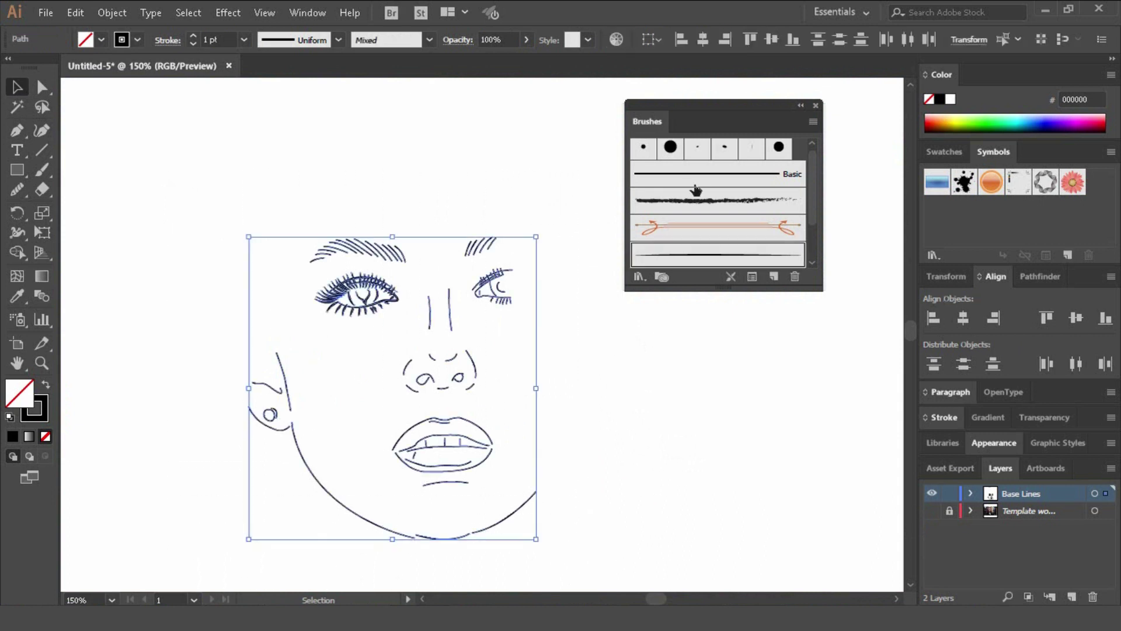
left_click(727, 261)
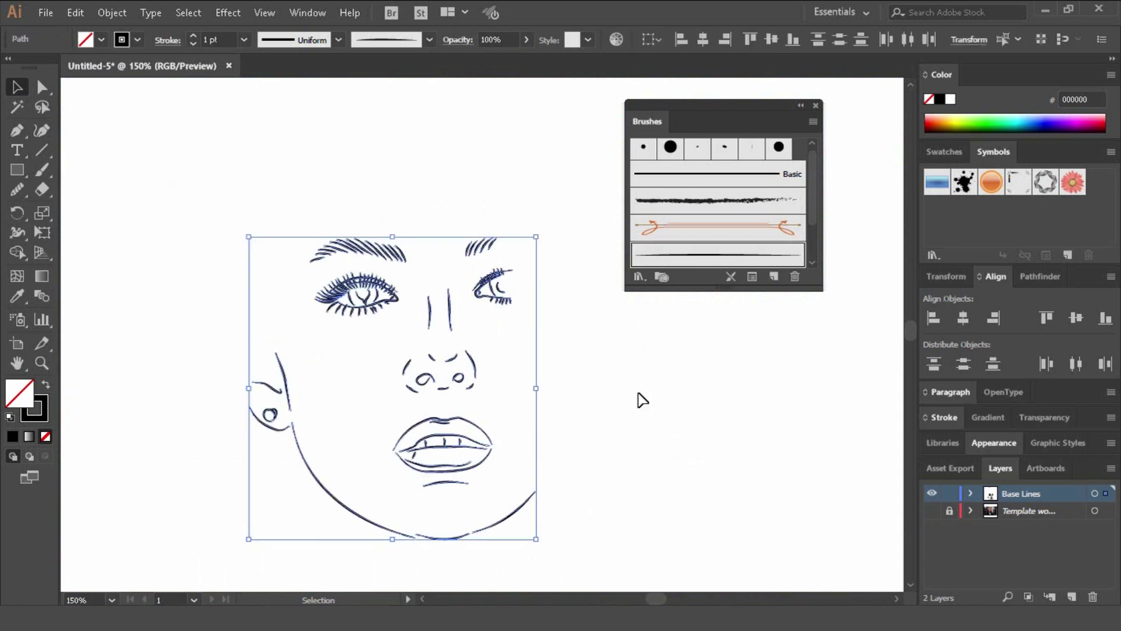
Select all the nose lines and scale them down very slightly from the upper corner of their bounding box
left_click(664, 433)
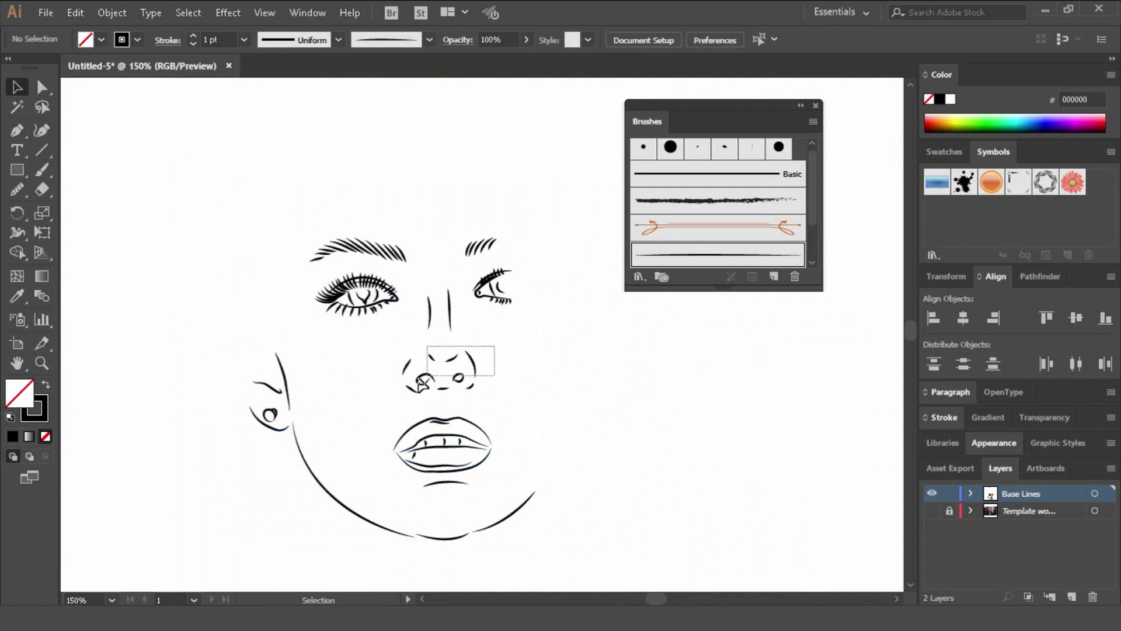
left_click_drag(422, 386, 400, 403)
key("ctrl+=")
key("ctrl+=")
key("ctrl+=")
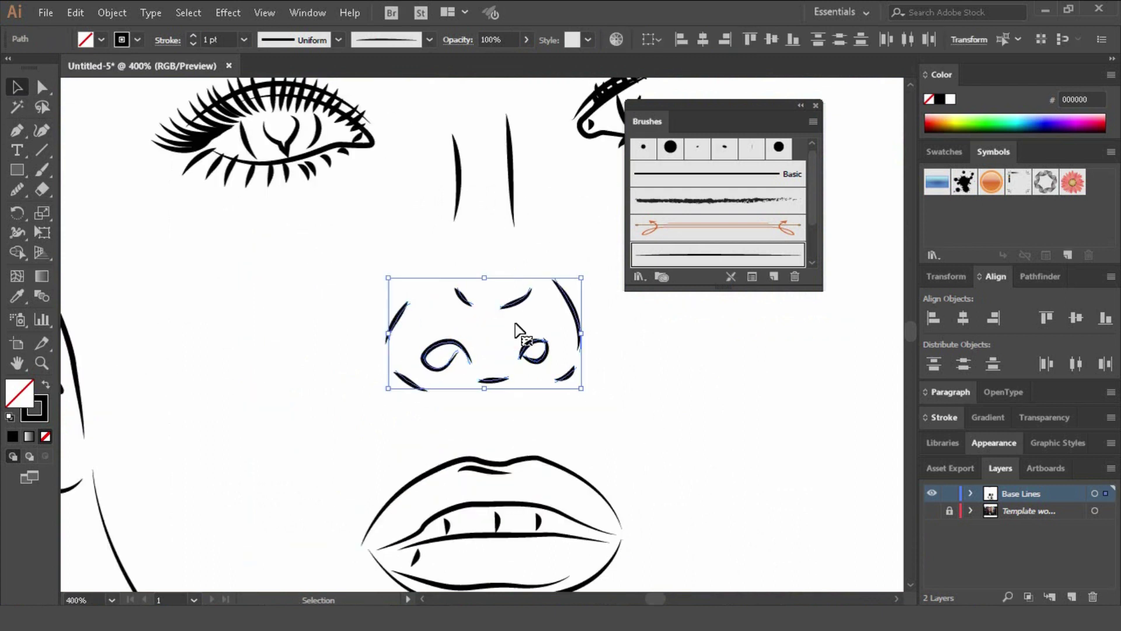
left_click_drag(581, 278, 579, 280)
left_click(639, 349)
key("ctrl+minus")
key("ctrl+minus")
key("ctrl+minus")
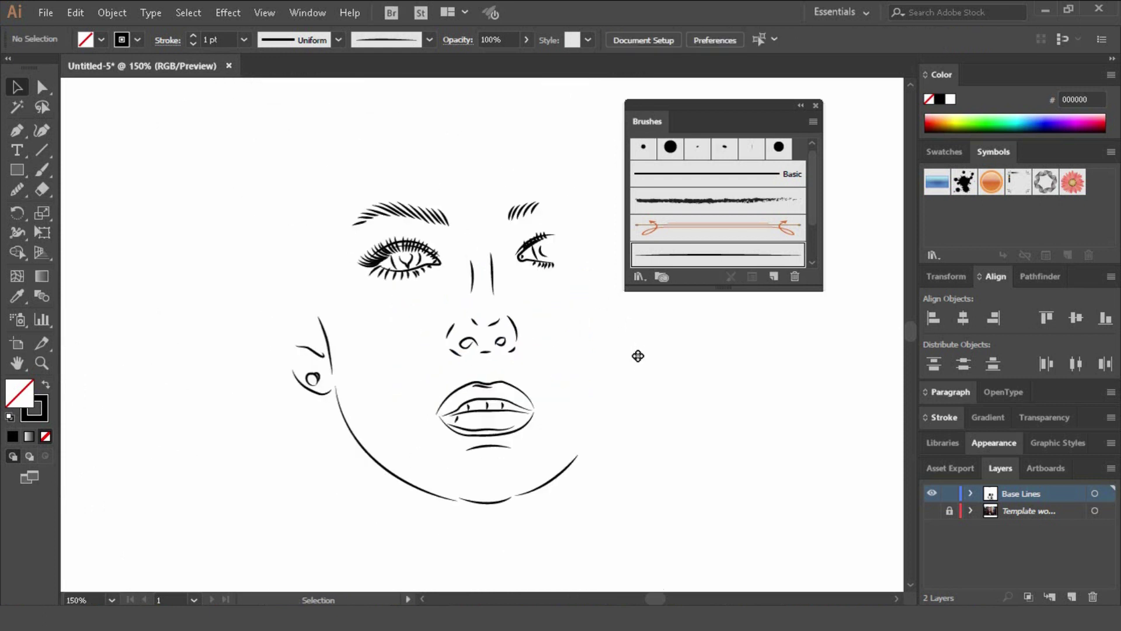
Select the left middle anchor point of the inner line on the lower lip with the Direct Selection tool
left_click(493, 430)
key("ctrl+plus")
key("ctrl+plus")
key("ctrl+plus")
key("ctrl+plus")
left_click(74, 103)
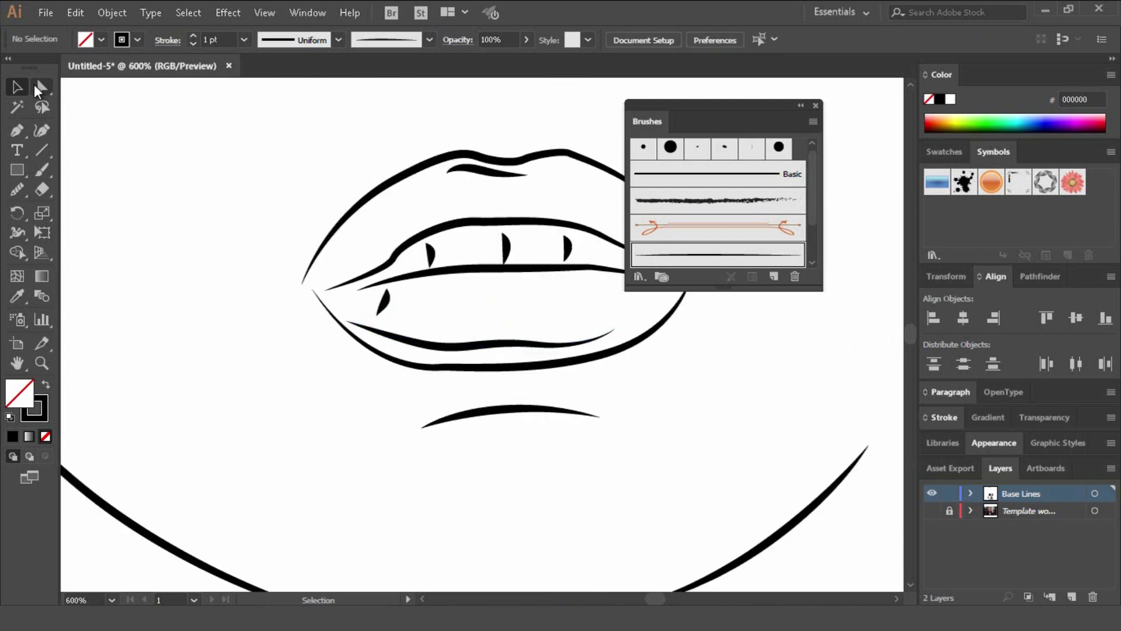
left_click(38, 89)
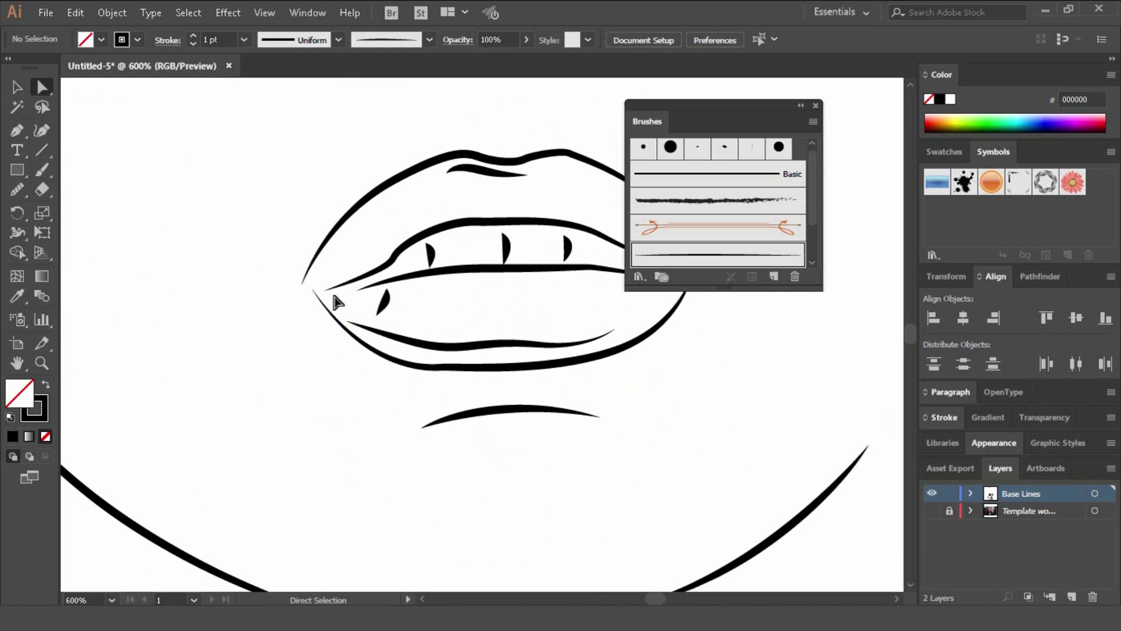
left_click(451, 349)
left_click(444, 354)
Try two different positions for the lower lip line's left middle anchor, undoing each move
left_click_drag(434, 349, 403, 423)
key("ctrl+z")
left_click_drag(431, 345, 450, 307)
key("ctrl+z")
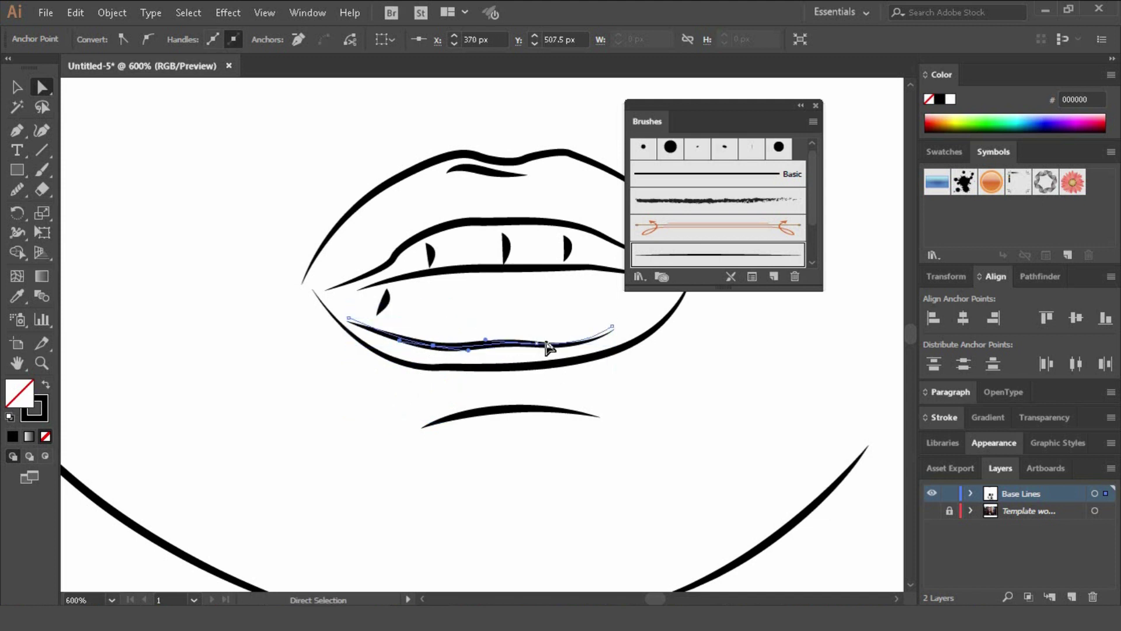
Nudge the two middle anchor points of the lower lip's inner line slightly down to smooth its curve
left_click_drag(548, 347, 539, 342)
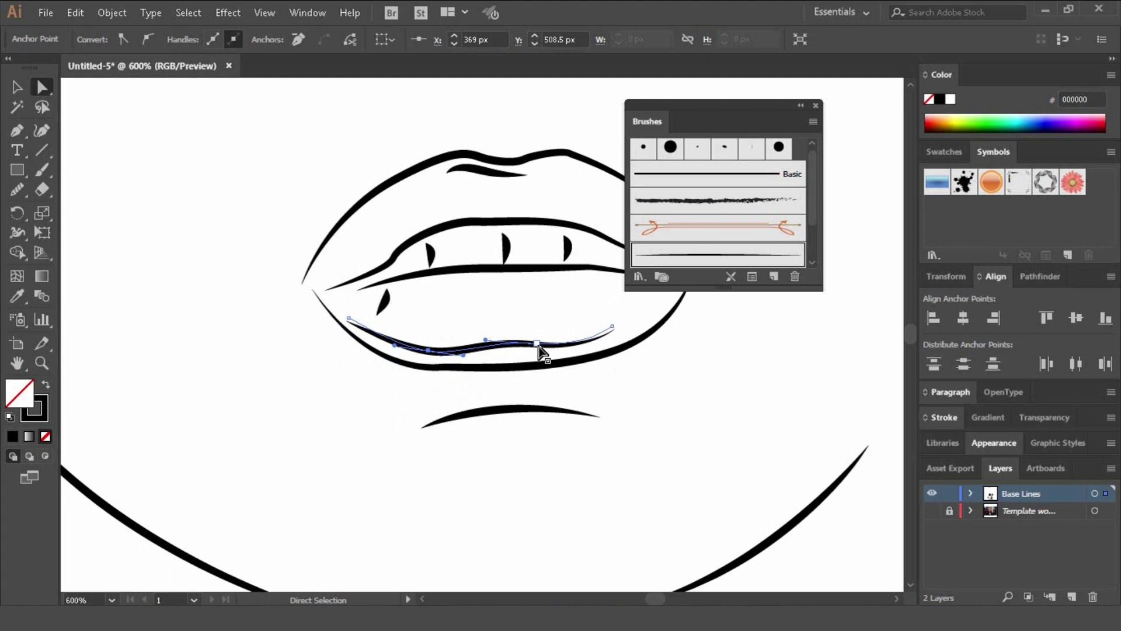
left_click(536, 344)
left_click_drag(543, 349, 549, 351)
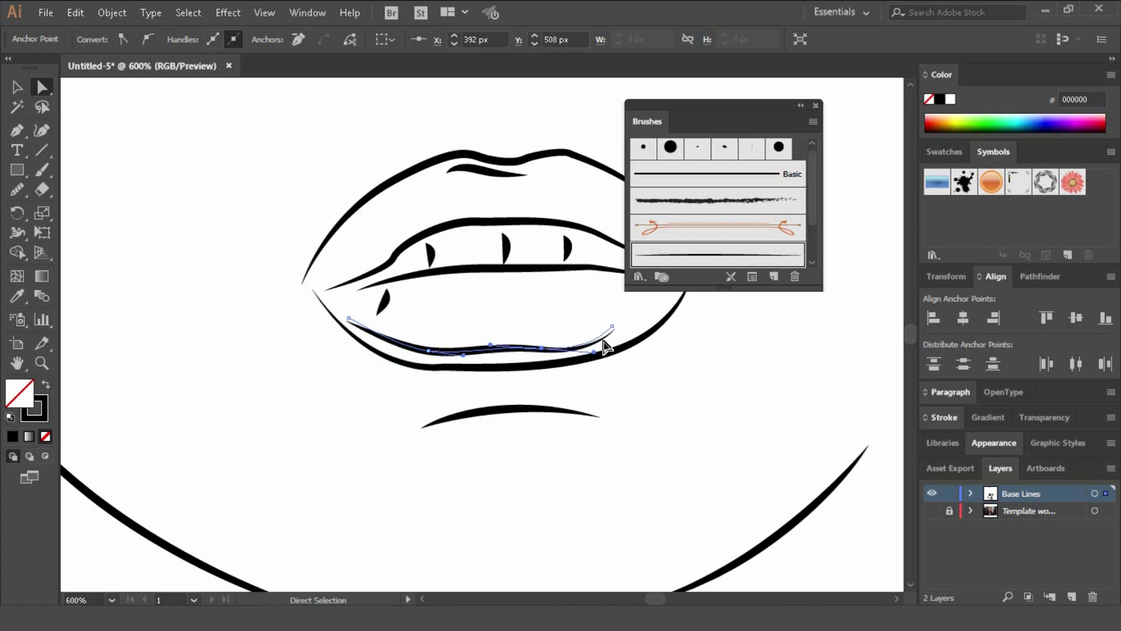
left_click(654, 362)
left_click(352, 328)
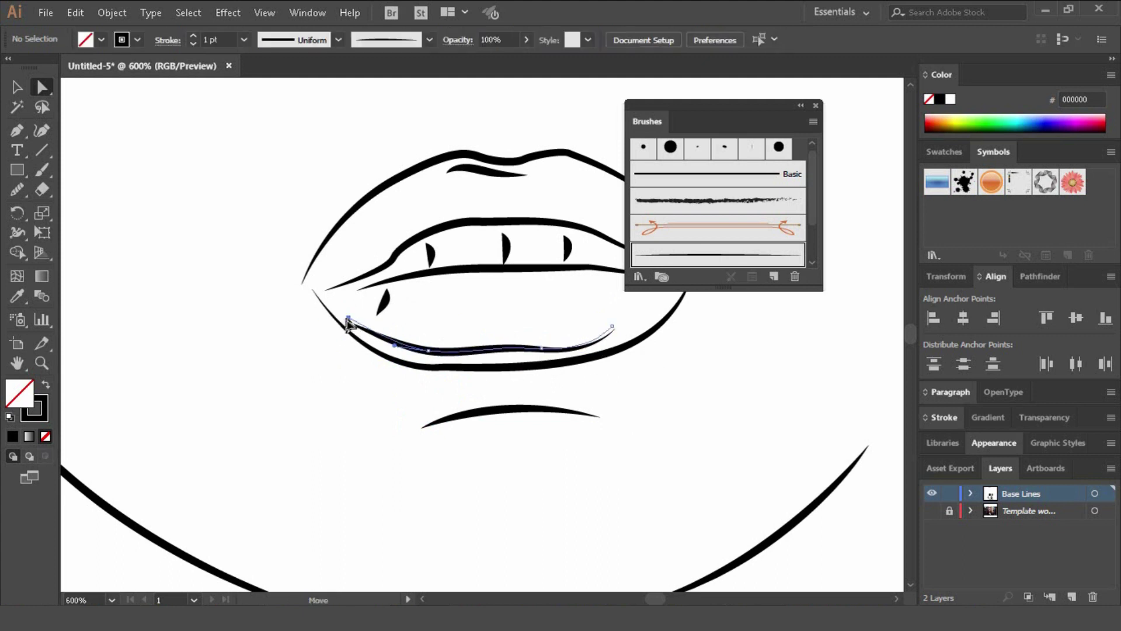
left_click(392, 315)
Reduce the stroke weight of the small crease mark on the left of the lower lip to 0.5 pt
left_click_drag(477, 292, 403, 333)
left_click(17, 88)
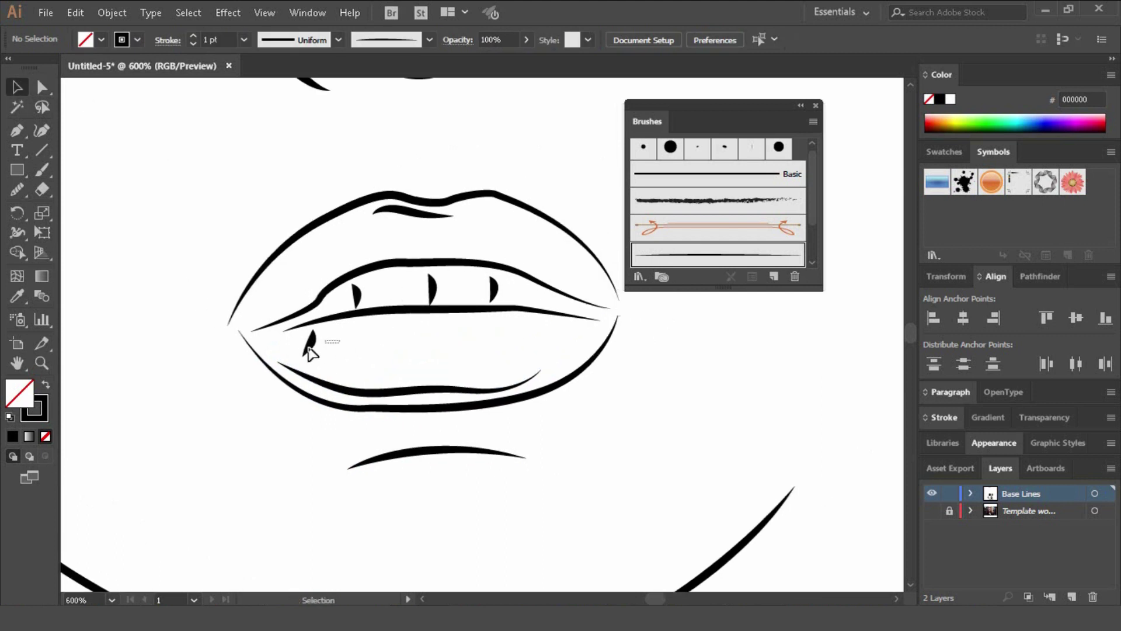
left_click(310, 351)
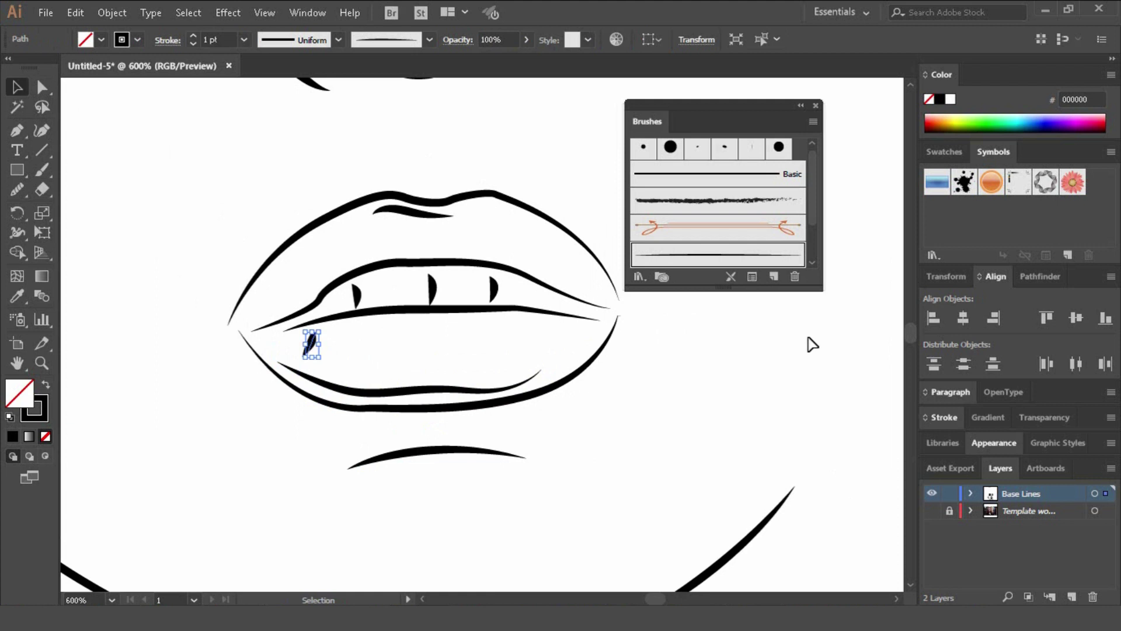
left_click(930, 420)
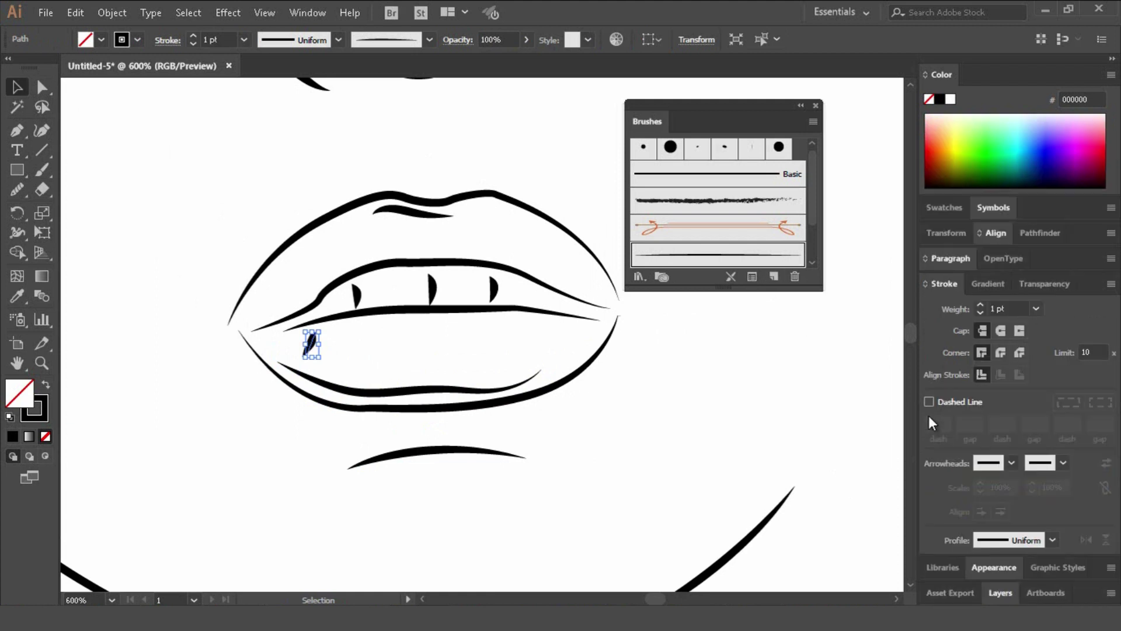
left_click(981, 312)
left_click(981, 313)
left_click(981, 313)
type("0.5")
key("Return")
Reshape the short line below the cupid's bow by adjusting its anchor points so its left end curves down
left_click(411, 212)
left_click(41, 87)
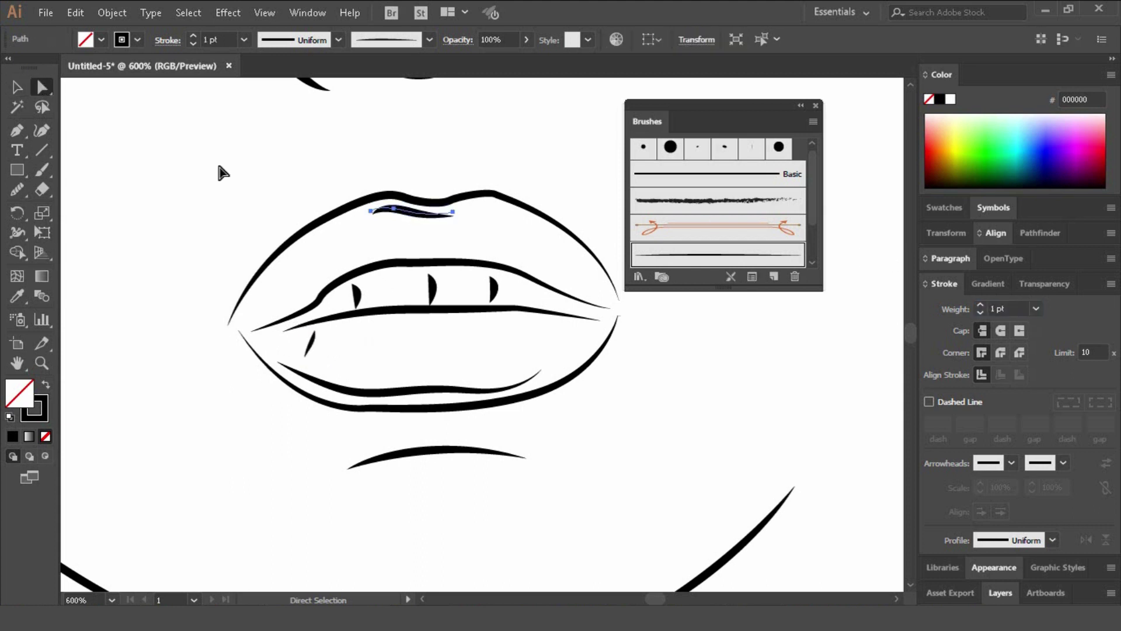
left_click(218, 164)
left_click(394, 208)
left_click(428, 222)
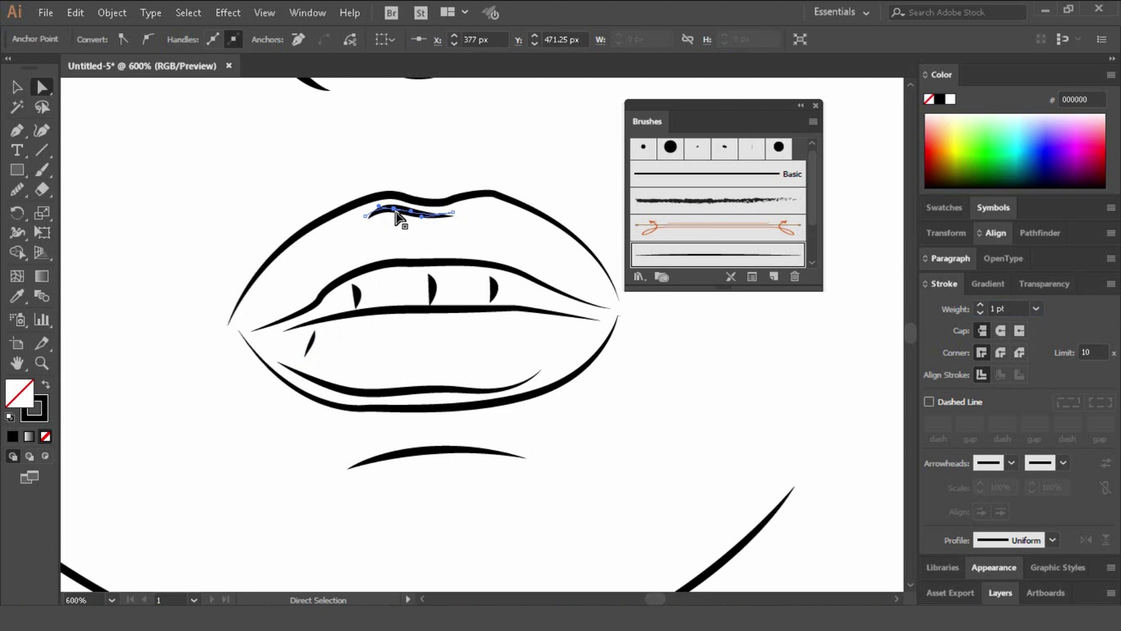
left_click(471, 233)
key("ctrl+minus")
key("ctrl+minus")
key("ctrl+minus")
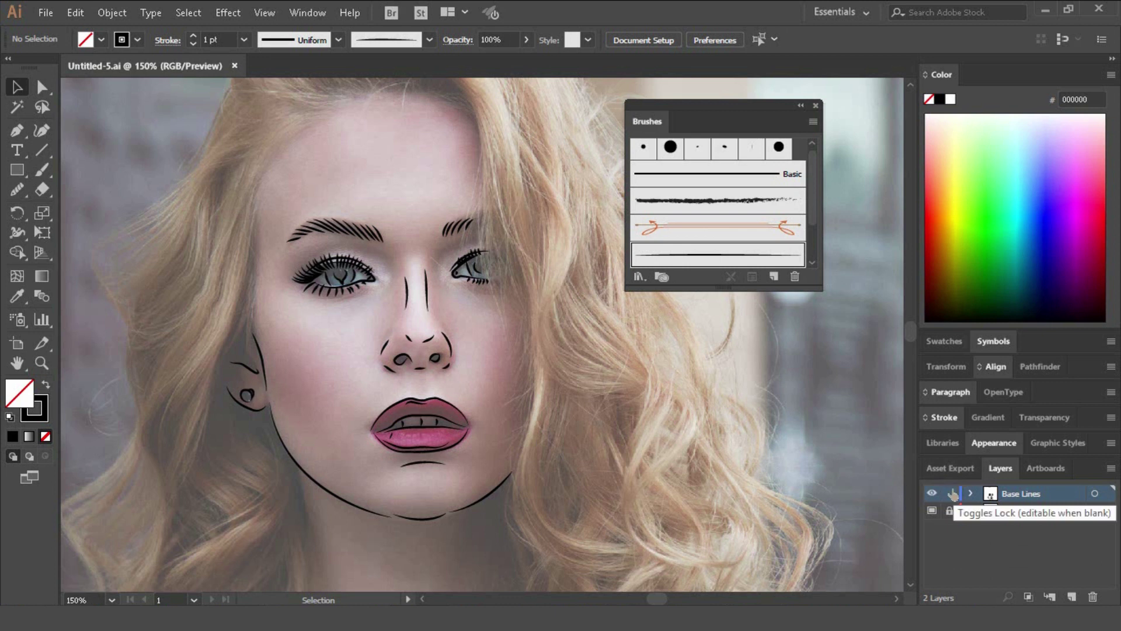
Lock the Base Lines layer and add a new layer named Hair above it
left_click(949, 494)
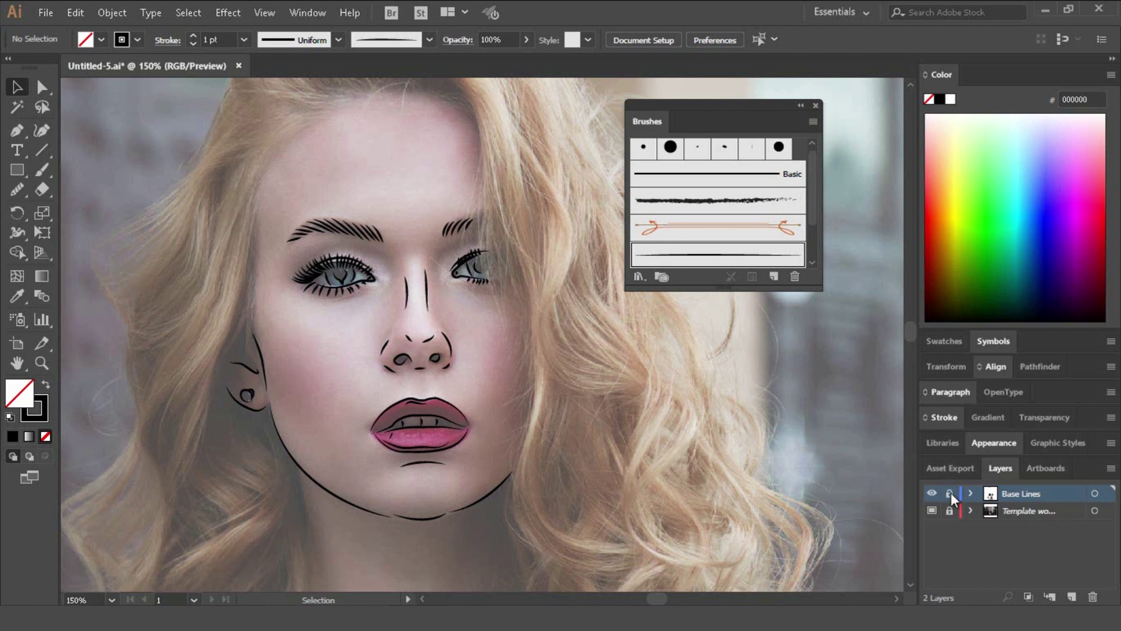
left_click(1070, 593)
double_click(1022, 494)
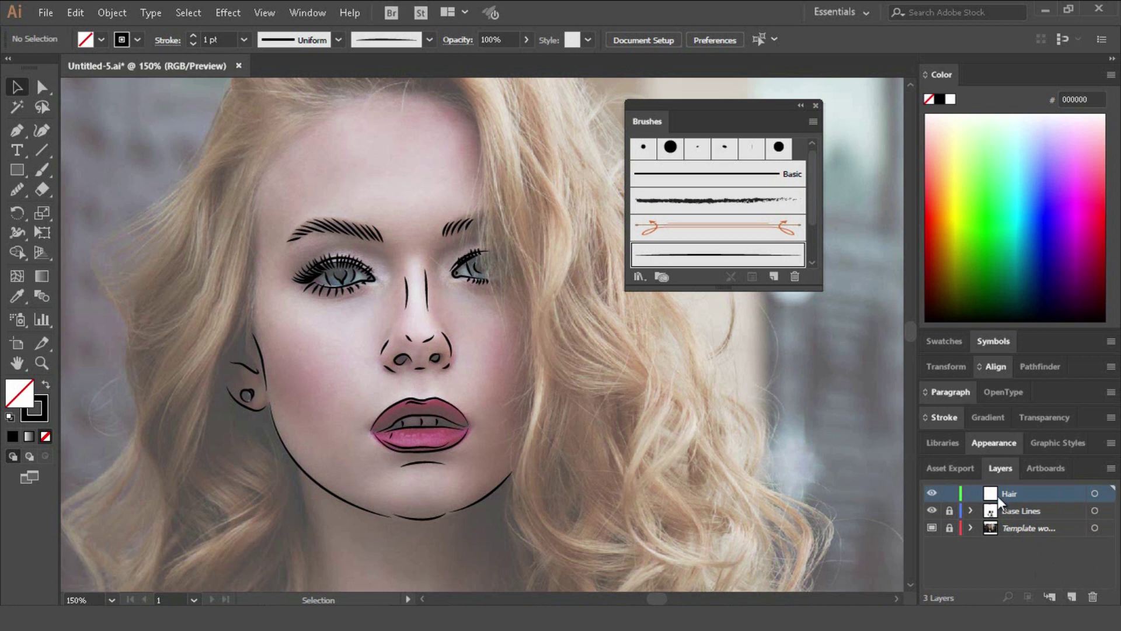
Draw the first parallel curved hair strands with the Pen tool, from the forehead hairline up to the left edge of the crown
left_click(14, 133)
left_click_drag(305, 206, 381, 406)
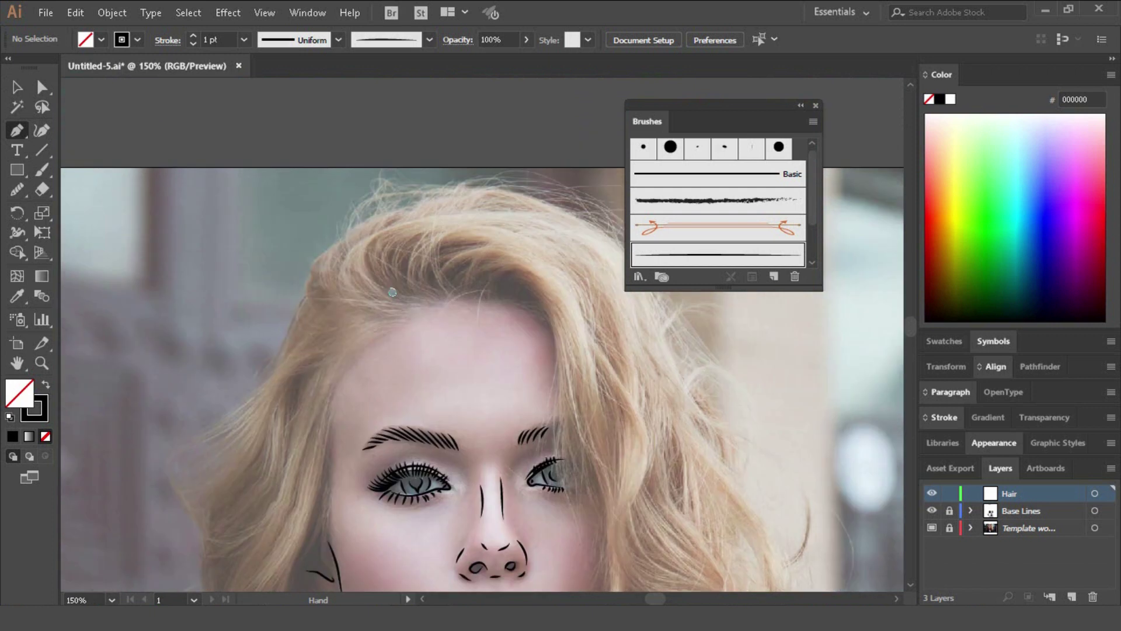
key("ctrl+plus")
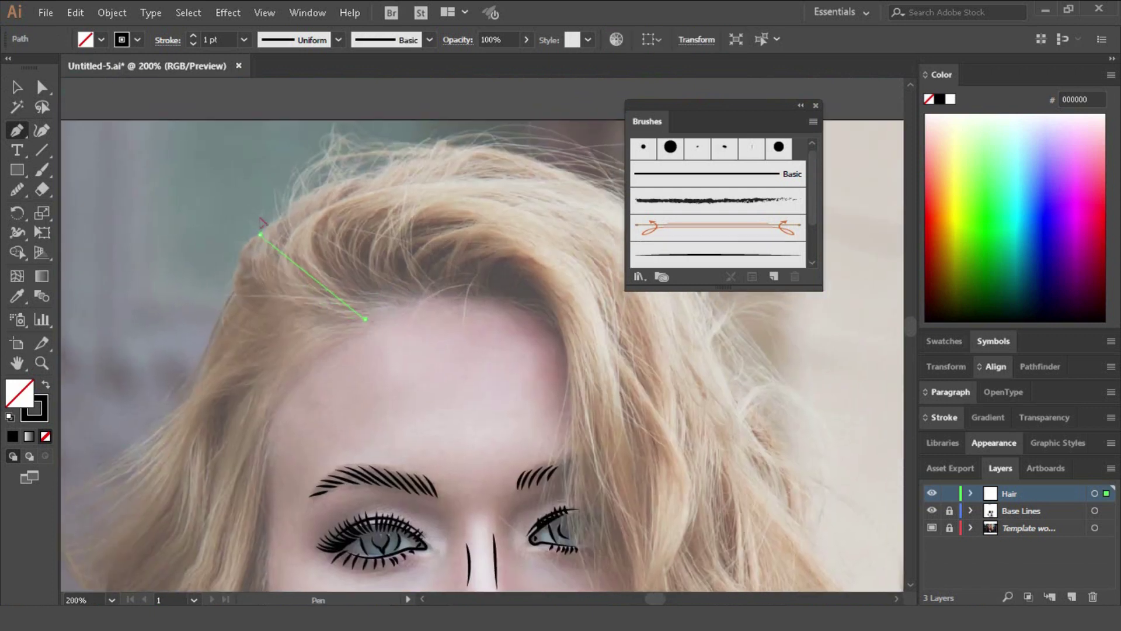
left_click_drag(260, 234, 249, 147)
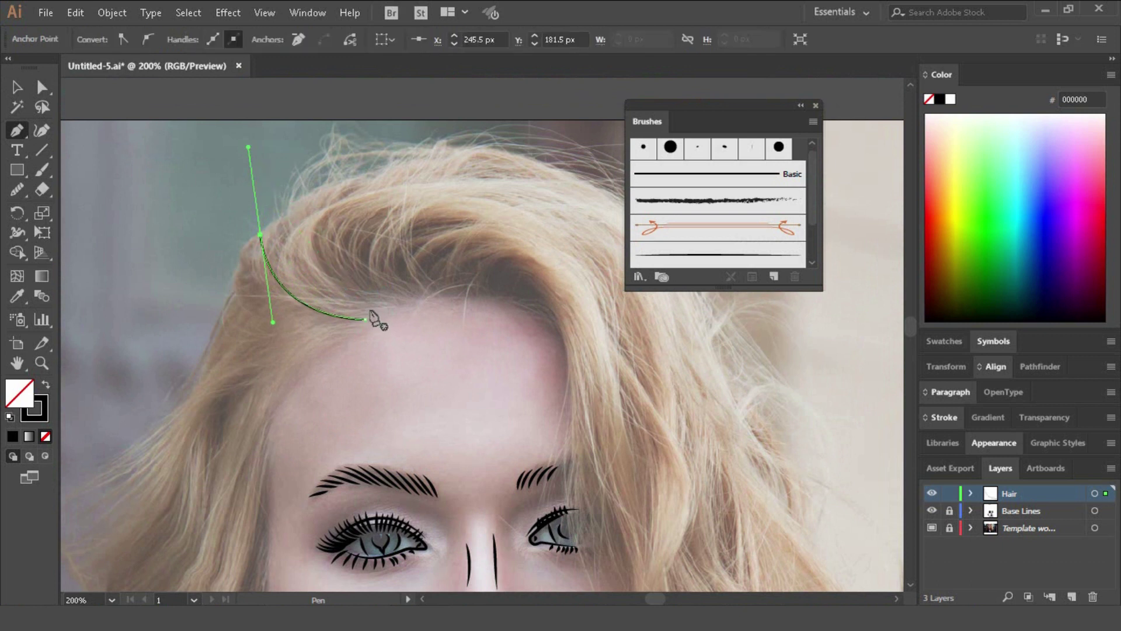
left_click(371, 314)
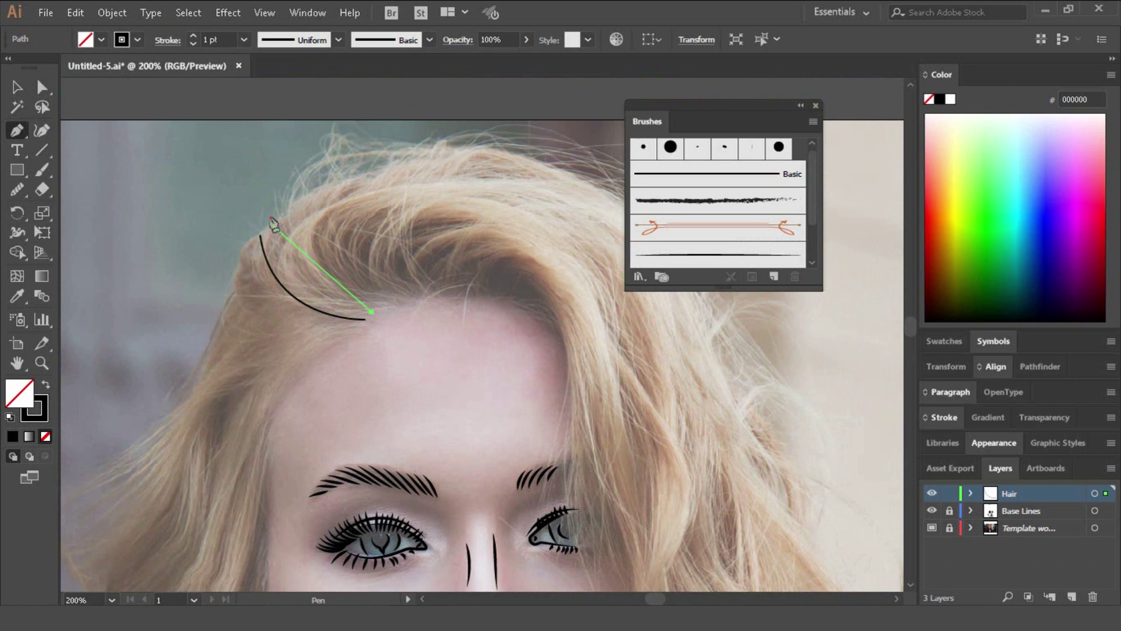
left_click_drag(269, 224, 260, 142)
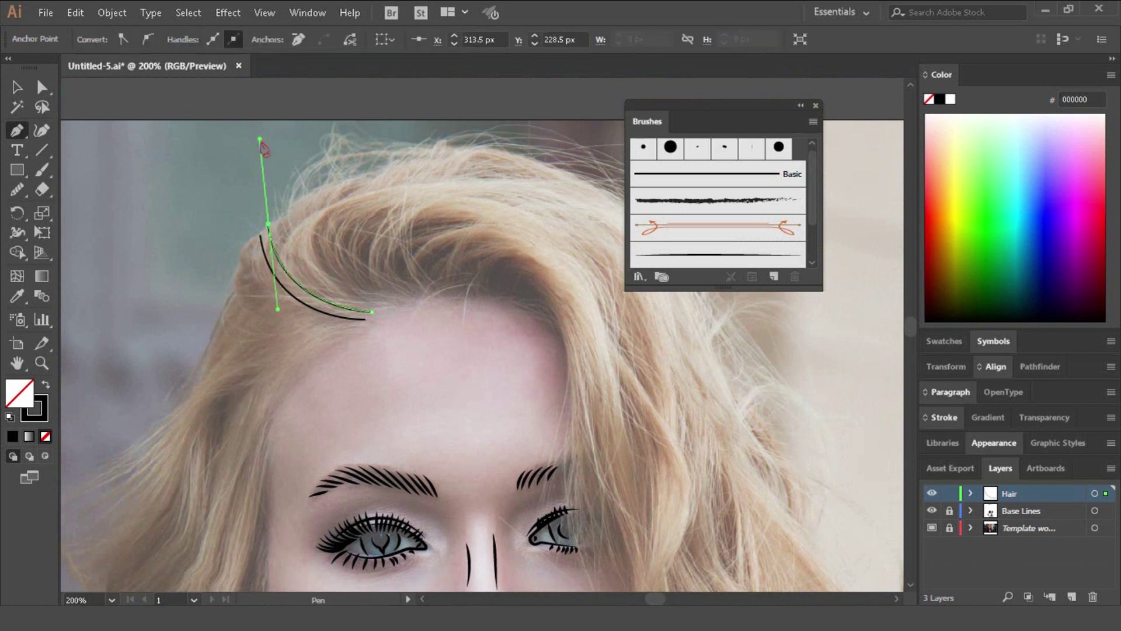
left_click(380, 304)
left_click_drag(283, 221, 286, 149)
left_click(393, 301)
left_click_drag(295, 209, 310, 140)
Add curved strands inside the swirl above the forehead and along the top of the crown
left_click(321, 262)
left_click(397, 296)
left_click_drag(408, 187, 561, 181)
mouse_move(409, 204)
left_mouse_down()
mouse_move(343, 234)
mouse_move(329, 220)
mouse_move(411, 182)
left_mouse_up()
left_click(341, 322)
left_click_drag(318, 200, 370, 195)
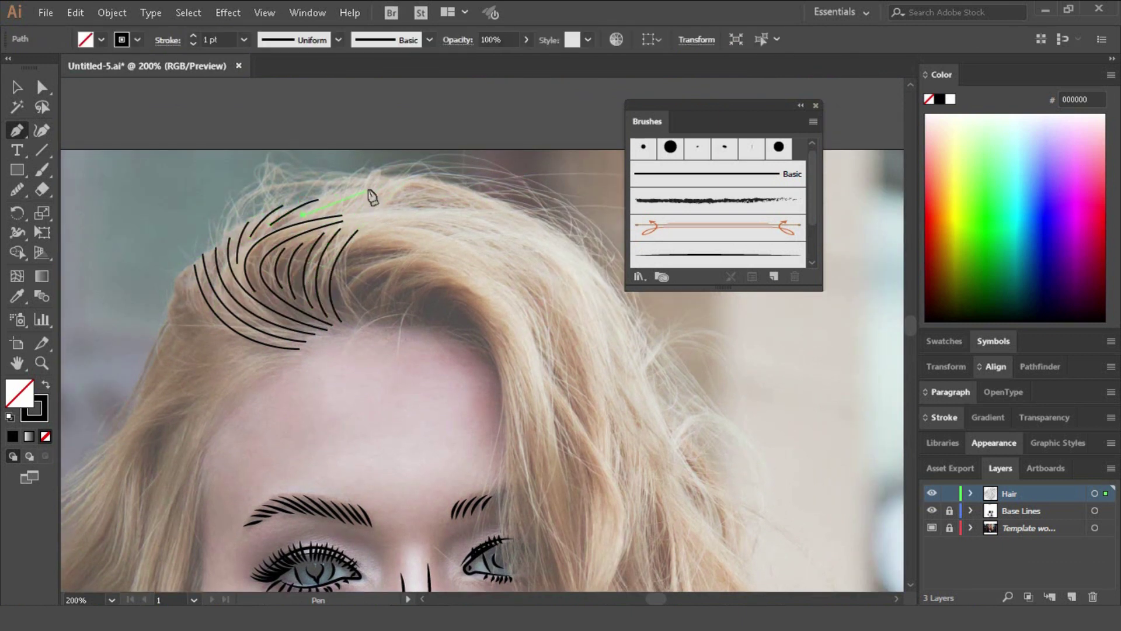
left_click_drag(453, 187, 470, 199)
Draw more curved strands on the left side of the crown, filling in around the swirl
left_click(251, 350)
left_click_drag(181, 275, 170, 216)
left_click(325, 283)
mouse_move(175, 298)
left_mouse_down()
mouse_move(259, 226)
mouse_move(246, 193)
left_mouse_up()
left_click(285, 299)
left_click_drag(237, 286, 218, 278)
Draw long strands from the forehead hairline down past the left temple
key("ctrl+minus")
left_click(424, 198)
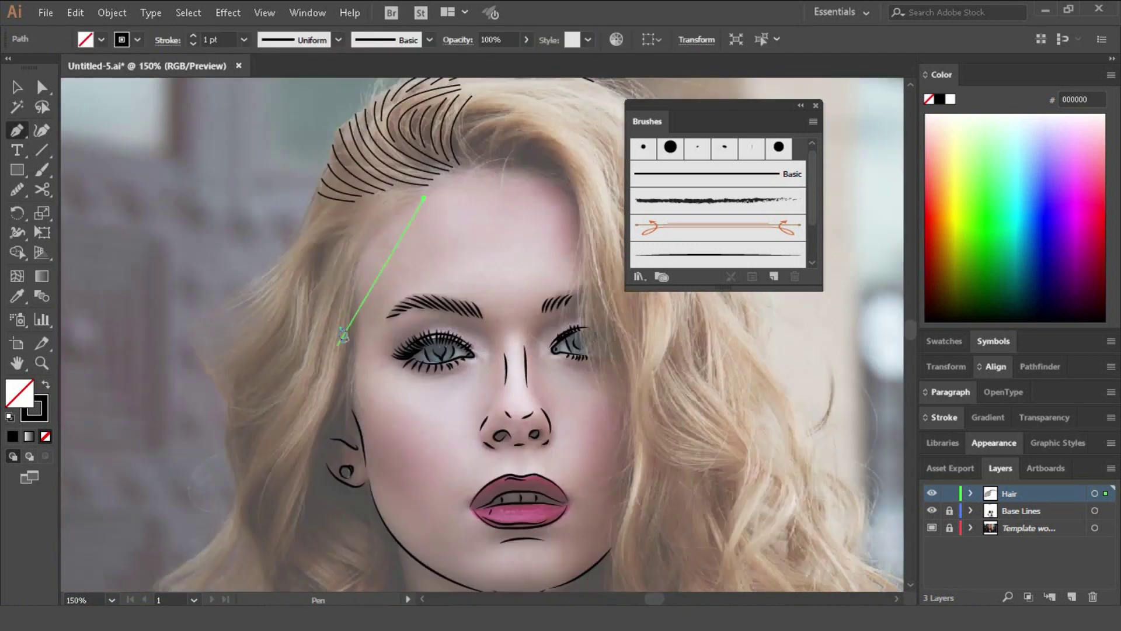
left_click_drag(338, 302, 315, 391)
left_click_drag(323, 322, 298, 445)
left_click_drag(313, 336, 296, 467)
left_click(398, 188)
left_click(345, 205)
left_click_drag(294, 353, 268, 452)
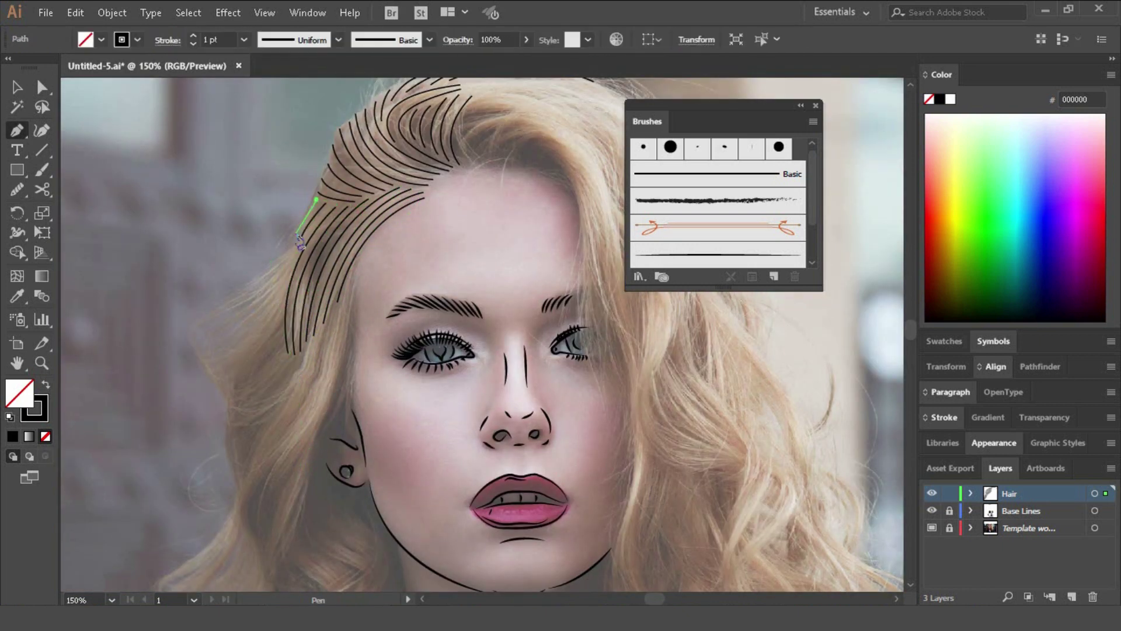
Trace strands along the outer left edge of the hair, from the temple downward
left_click(297, 247)
mouse_move(204, 319)
left_mouse_down()
mouse_move(143, 350)
mouse_move(200, 378)
mouse_move(197, 453)
mouse_move(228, 467)
mouse_move(284, 387)
left_mouse_up()
left_click(279, 314)
left_click(283, 332)
left_click(297, 363)
left_click(287, 399)
left_click(251, 453)
Fill the left side of the hair with long strands running down beside the face and ear
left_click(353, 270)
mouse_move(273, 431)
left_mouse_down()
mouse_move(191, 498)
mouse_move(148, 514)
left_mouse_up()
left_click(373, 234)
left_click(392, 295)
left_click(347, 416)
mouse_move(291, 460)
left_mouse_down()
mouse_move(204, 504)
mouse_move(275, 487)
left_mouse_up()
left_click(338, 442)
mouse_move(293, 481)
left_mouse_down()
mouse_move(281, 491)
mouse_move(358, 310)
left_mouse_up()
left_click(331, 463)
Draw the wavy lock at the lower left of the hair and fill it with short curved strands
left_click_drag(271, 351, 305, 461)
left_click(345, 290)
left_click_drag(292, 357, 288, 393)
left_click(350, 300)
left_click_drag(296, 367, 286, 433)
left_click(355, 318)
left_click(359, 335)
Draw curved strands below the earring, sweeping toward the jaw and neck
left_click(430, 218)
left_click_drag(471, 298, 482, 310)
left_click(443, 230)
left_click_drag(491, 288, 547, 326)
left_click(401, 269)
left_click_drag(447, 319, 500, 348)
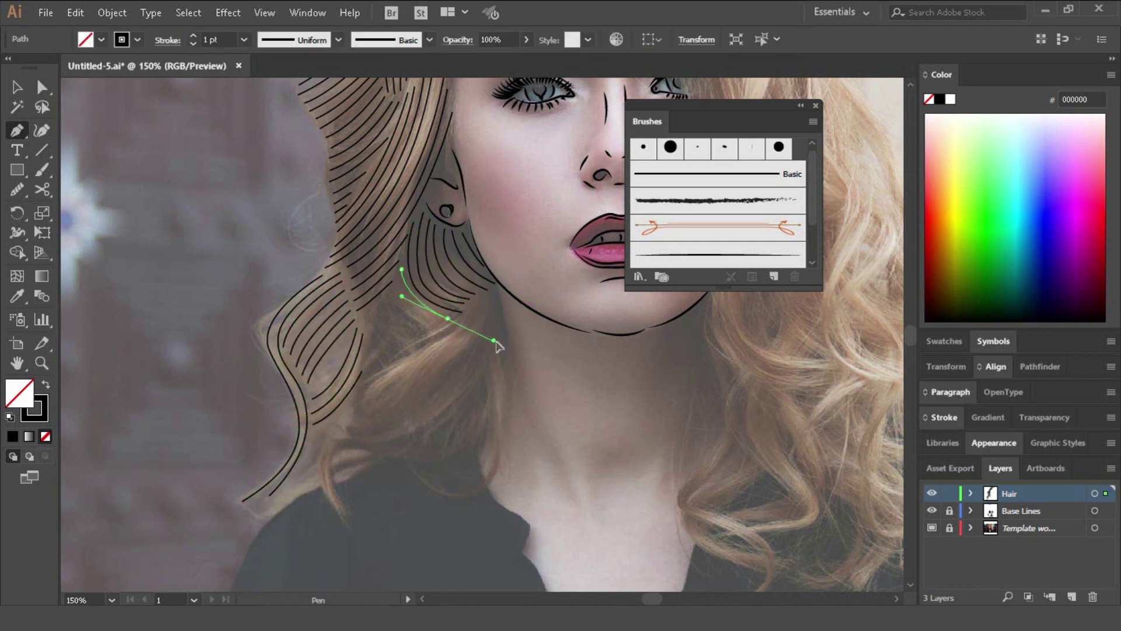
left_click_drag(425, 337, 438, 344)
Draw the lower left locks sweeping from the neck down to the shoulder, including their loose tips
left_click(363, 354)
mouse_move(378, 367)
left_mouse_down()
mouse_move(387, 371)
mouse_move(353, 400)
left_mouse_up()
left_click(493, 306)
left_click(500, 343)
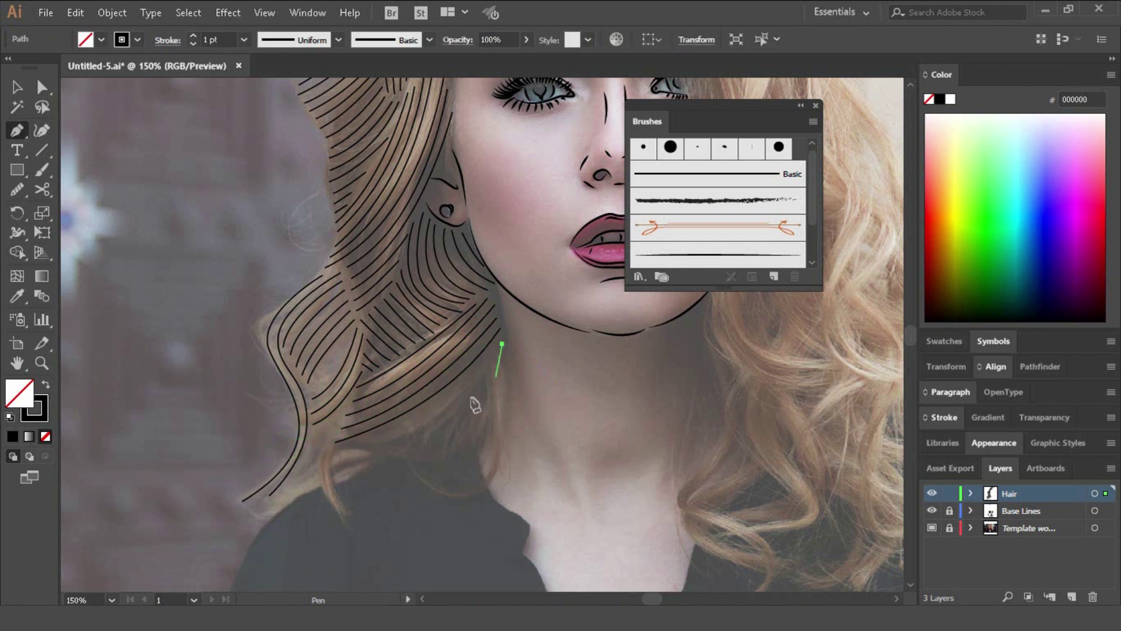
left_click_drag(335, 456, 328, 459)
left_click(330, 443)
left_click_drag(343, 521, 355, 539)
left_click(487, 378)
left_click_drag(365, 453, 302, 464)
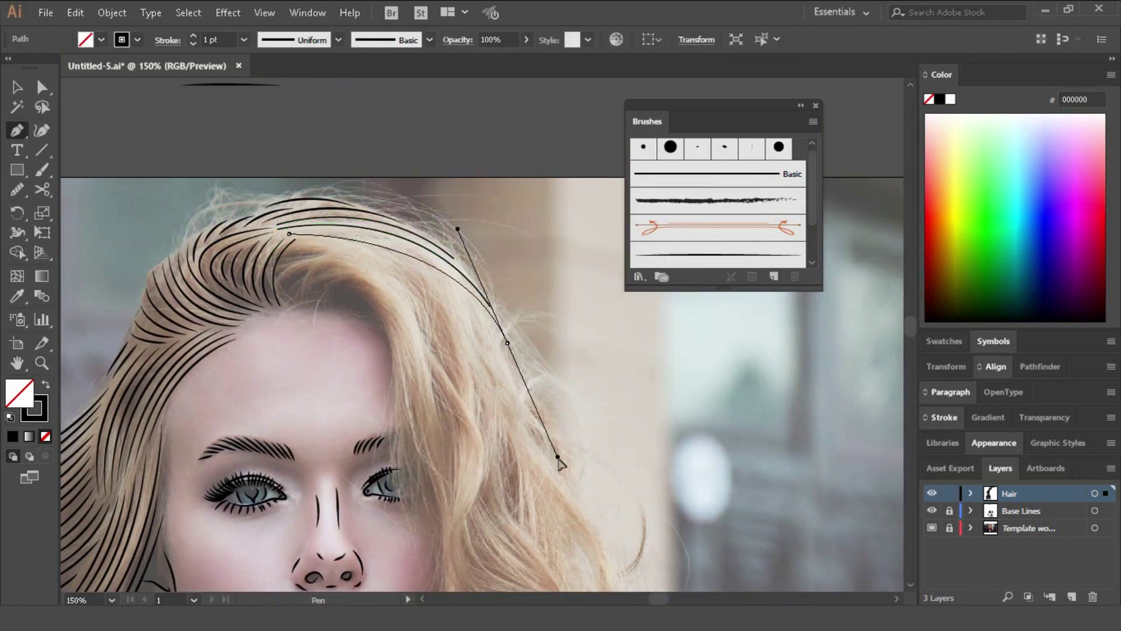
Draw strands from the crown over the right side of the forehead and down past the right eye
left_click(324, 307)
left_click_drag(378, 289, 407, 310)
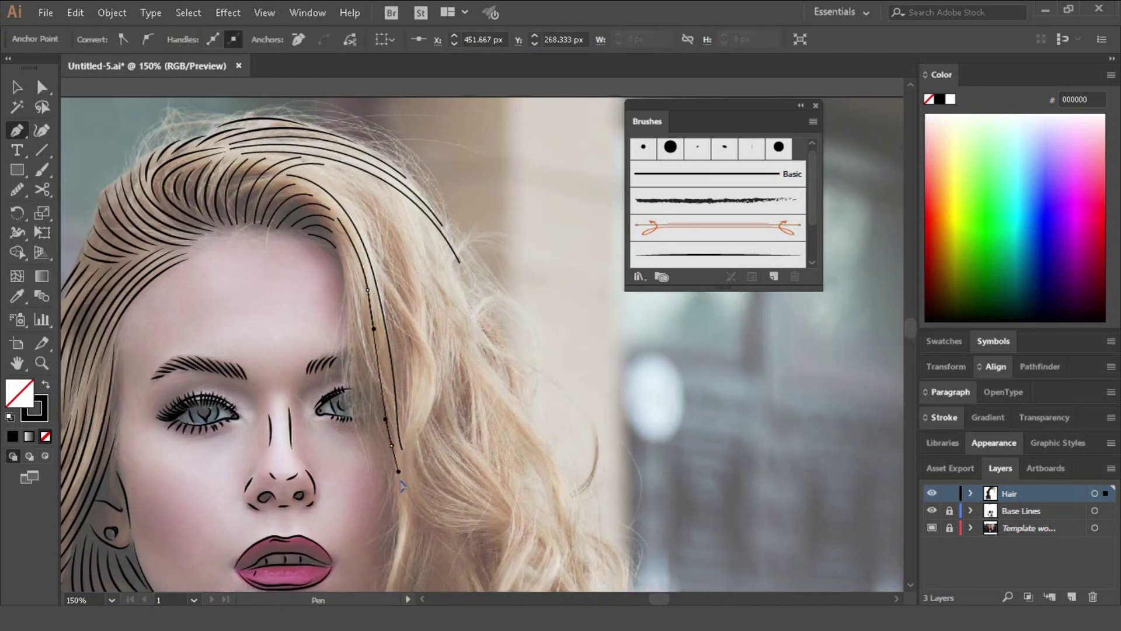
mouse_move(382, 284)
left_mouse_down()
mouse_move(395, 377)
mouse_move(423, 383)
left_mouse_up()
left_click(317, 170)
left_click(354, 173)
left_click_drag(422, 277, 431, 374)
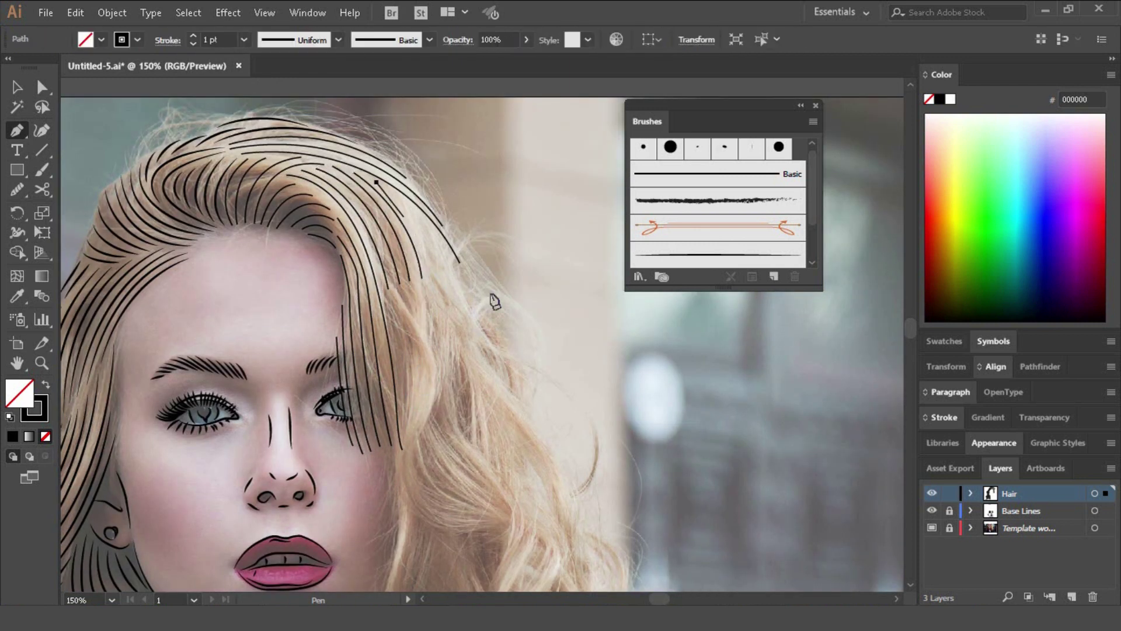
Trace the locks beside the right cheek and jaw and fill them with curved strands
left_click(390, 300)
mouse_move(413, 438)
left_mouse_down()
mouse_move(363, 531)
mouse_move(392, 495)
left_mouse_up()
left_click(496, 534)
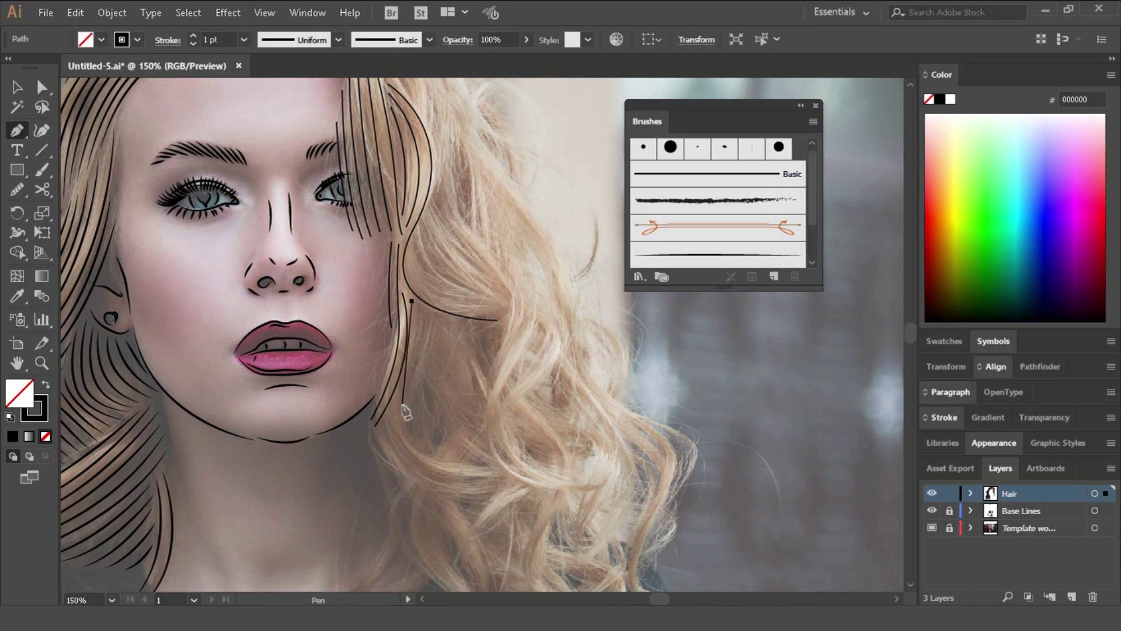
left_click(465, 324)
left_click_drag(430, 455, 388, 508)
left_click(476, 463)
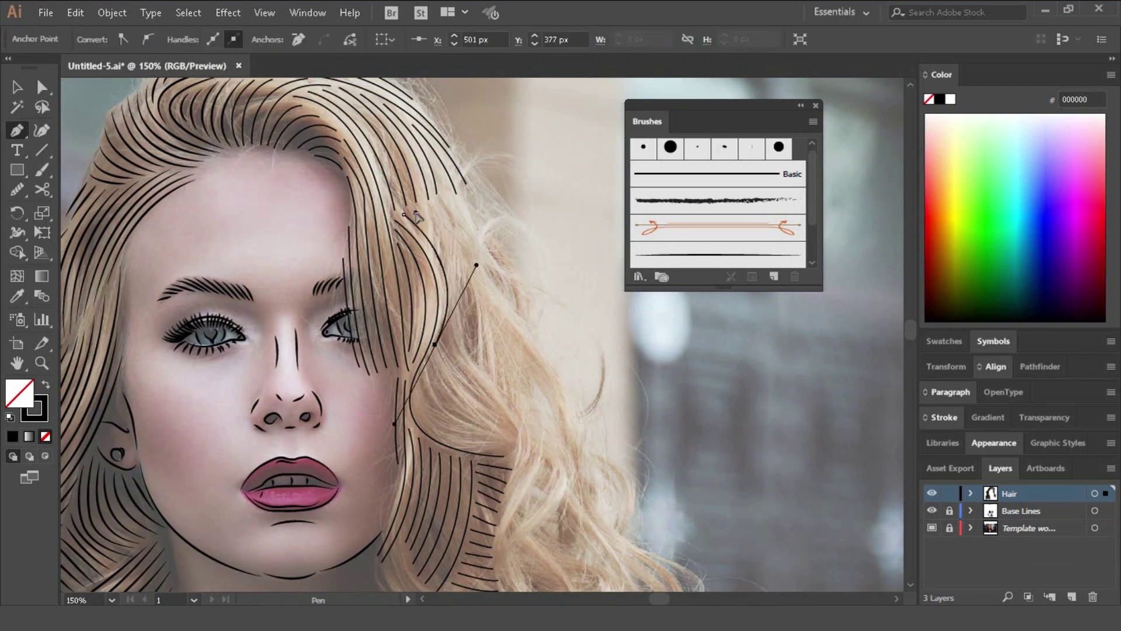
Draw the loose outer curl and fill the locks right of the cheek and jaw with strands down to the wavy outer tip
left_click_drag(495, 237, 584, 327)
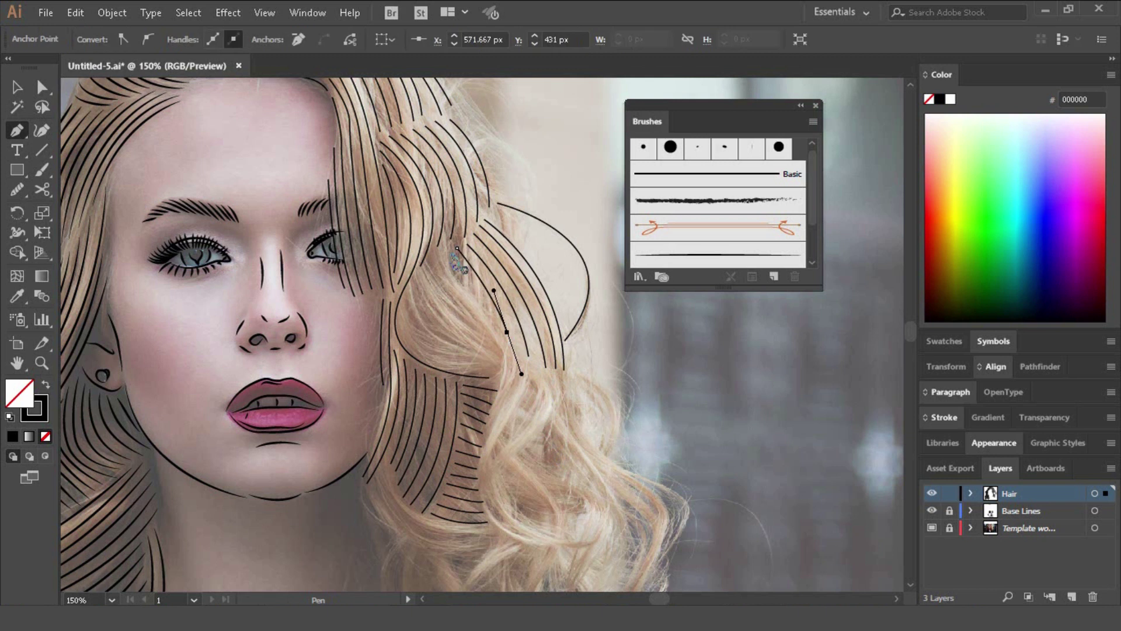
left_click(502, 380)
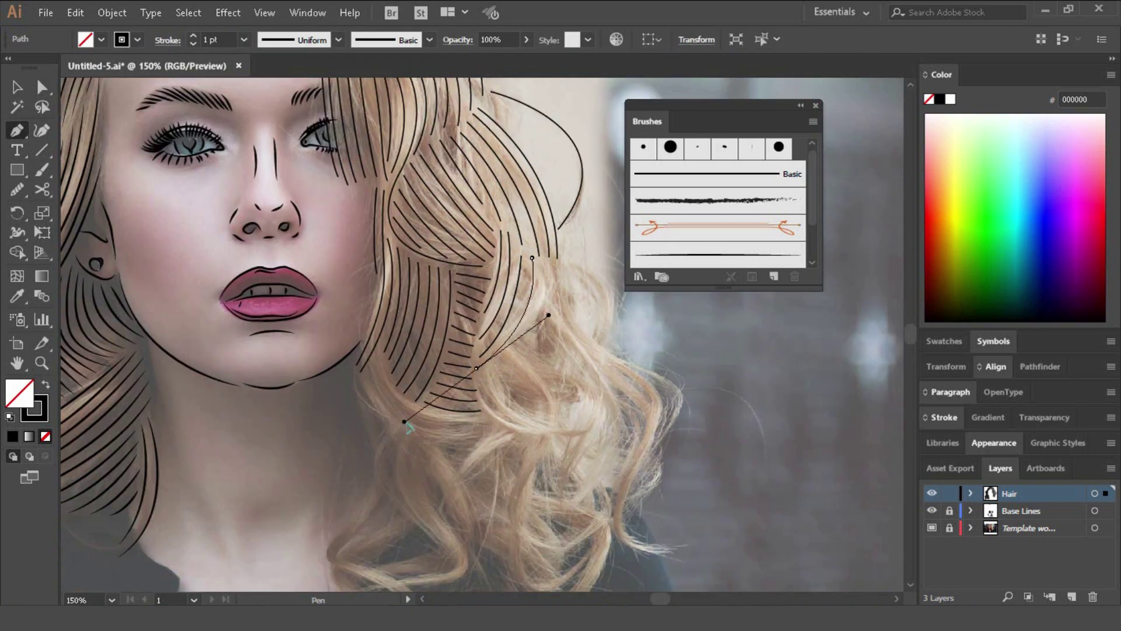
left_click_drag(405, 422, 564, 376)
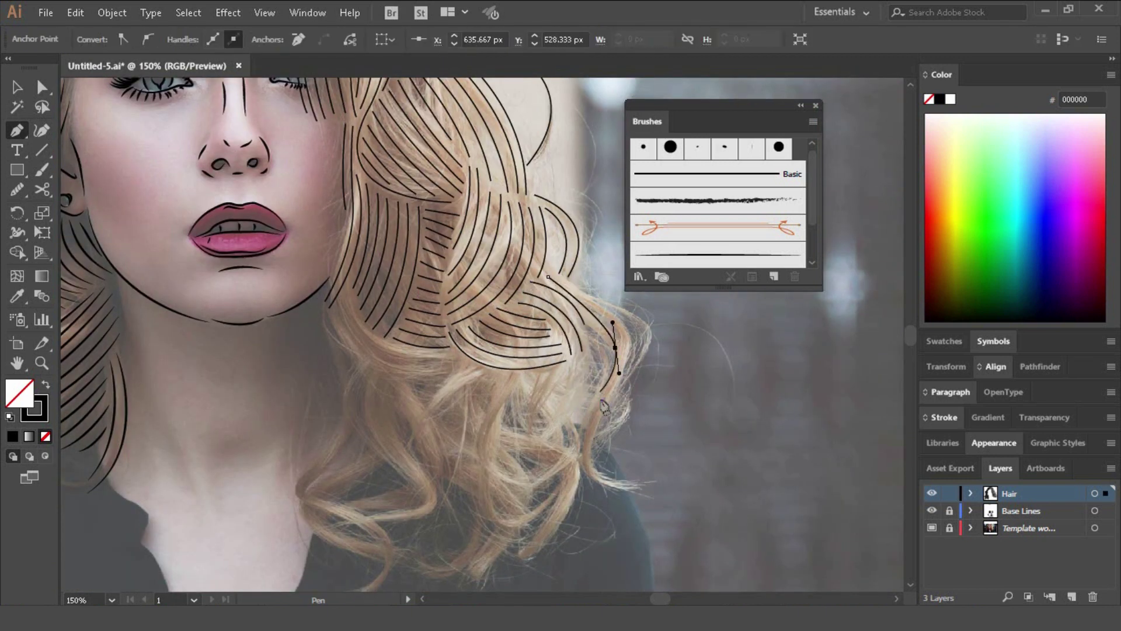
left_click(591, 458)
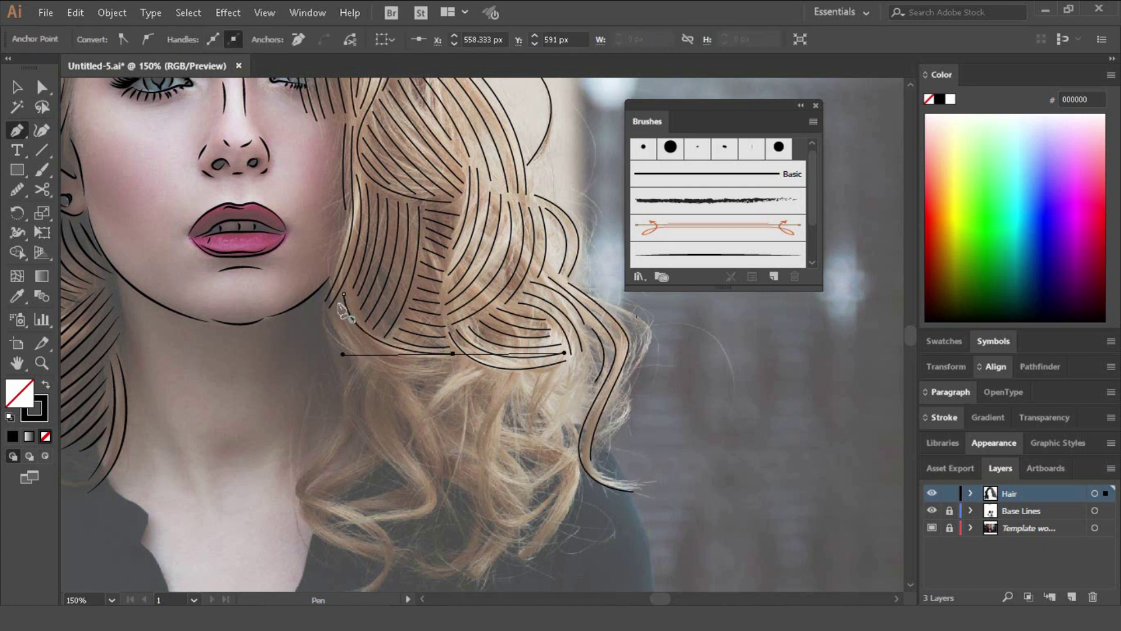
Draw curved strands under the lock beside the jaw and trace the looping lock that falls from it onto the chest
left_click(324, 329)
left_click_drag(439, 387, 514, 385)
left_click(383, 523)
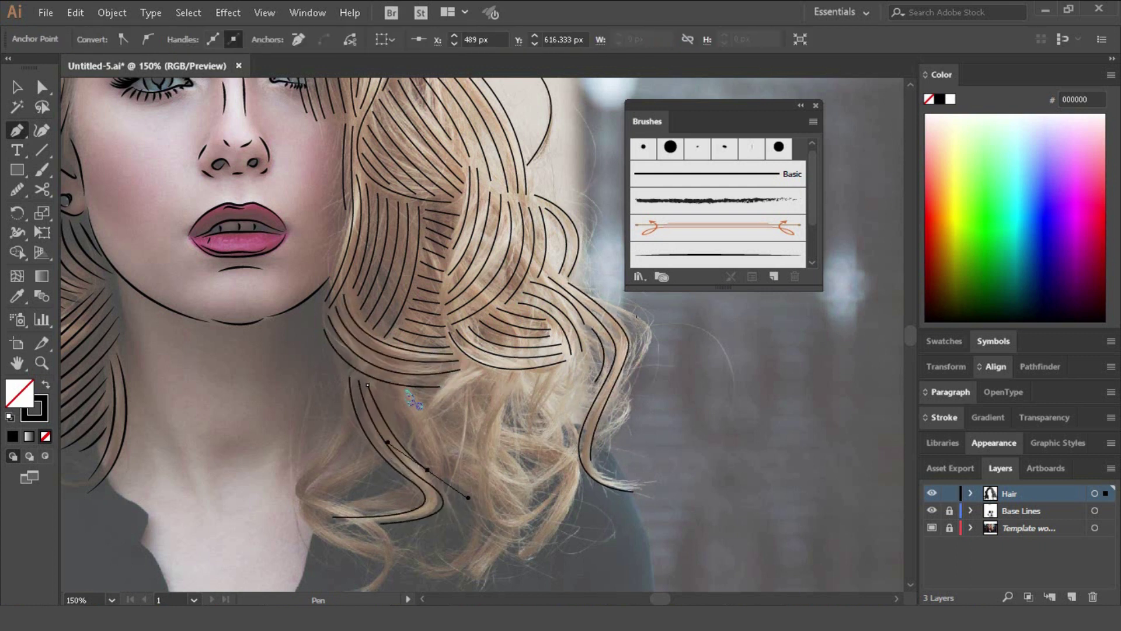
left_click(448, 454)
left_click(337, 366)
left_click(352, 419)
left_click(327, 468)
left_click_drag(321, 497, 337, 500)
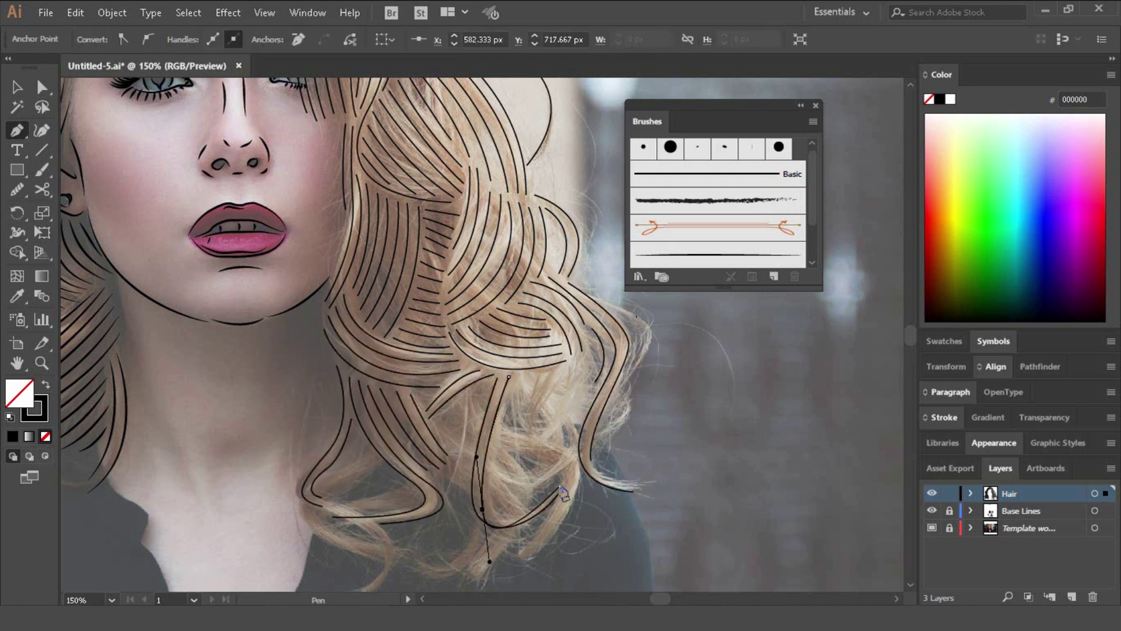
Fill the hanging curl at the lower right of the hair with strands and trace the loop crossing it
left_click(434, 322)
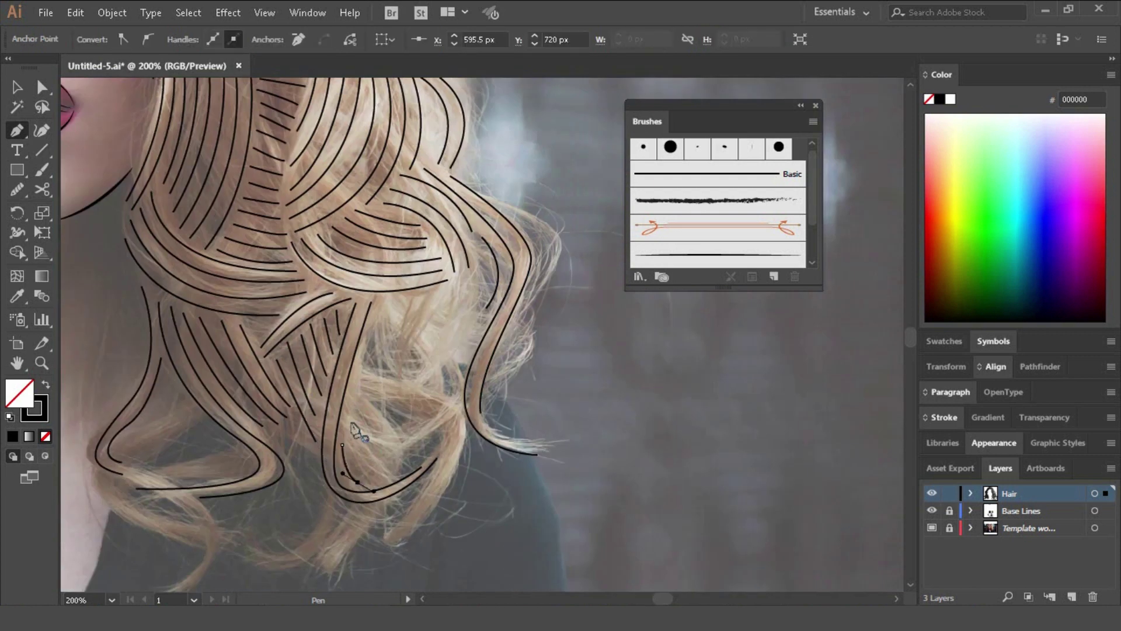
left_click(415, 403)
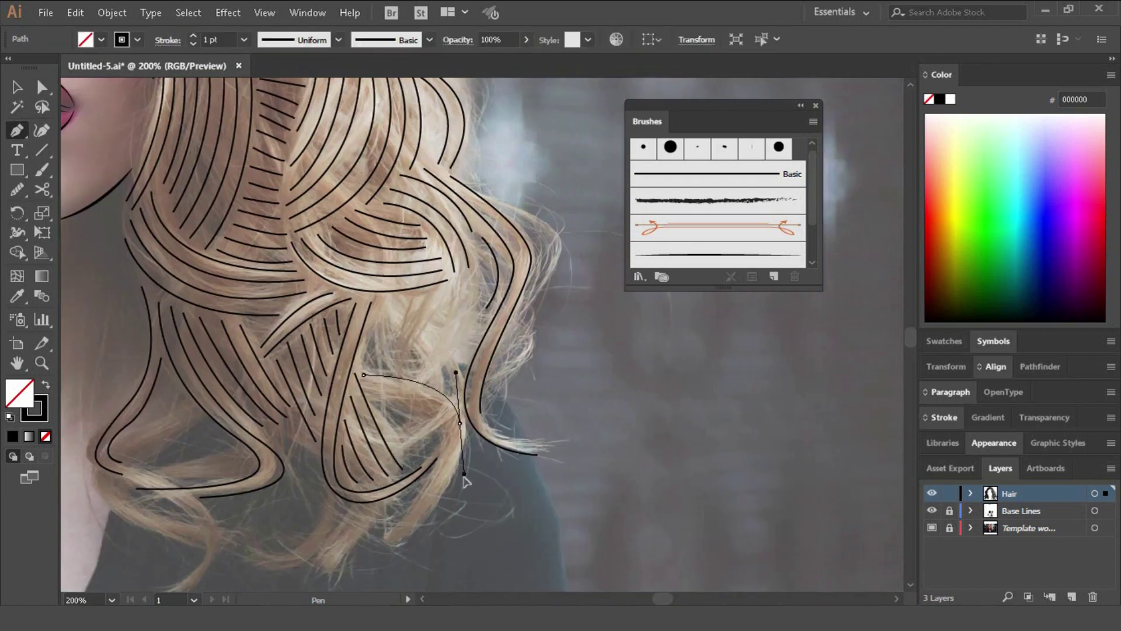
left_click(419, 353)
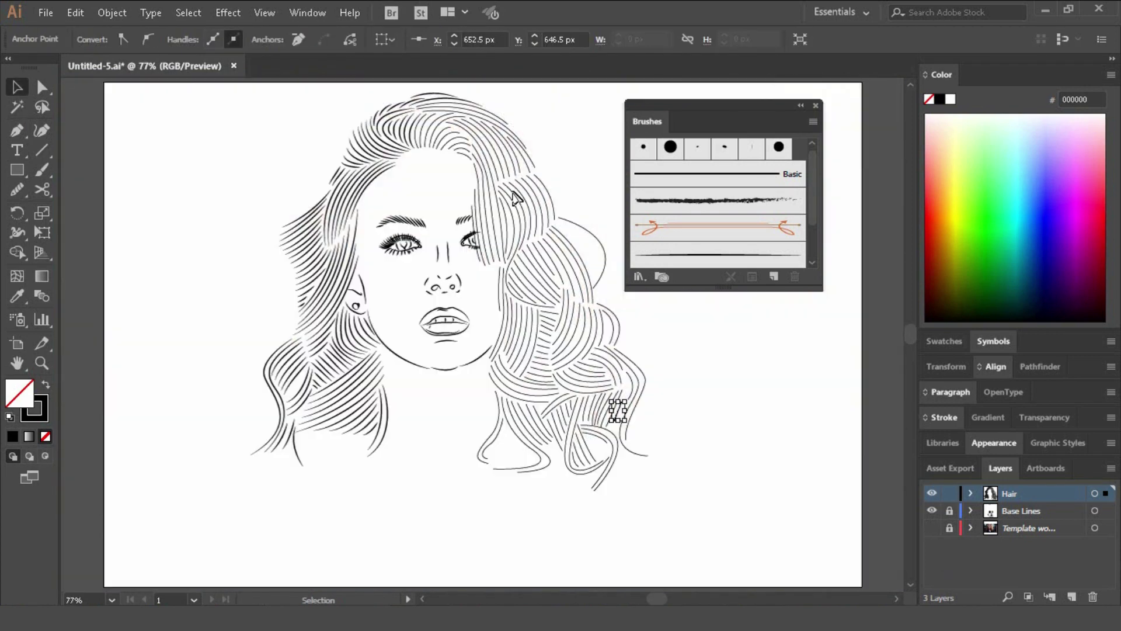
Add a layer named Body directly above the template layer and show the template photo
left_click(932, 528)
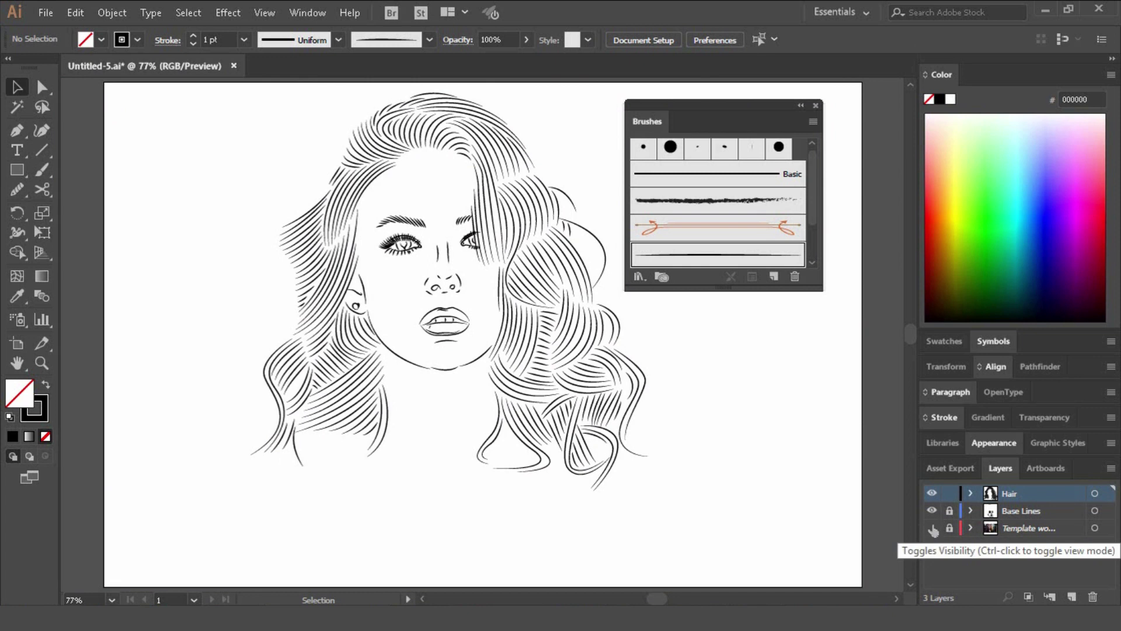
left_click(1014, 528)
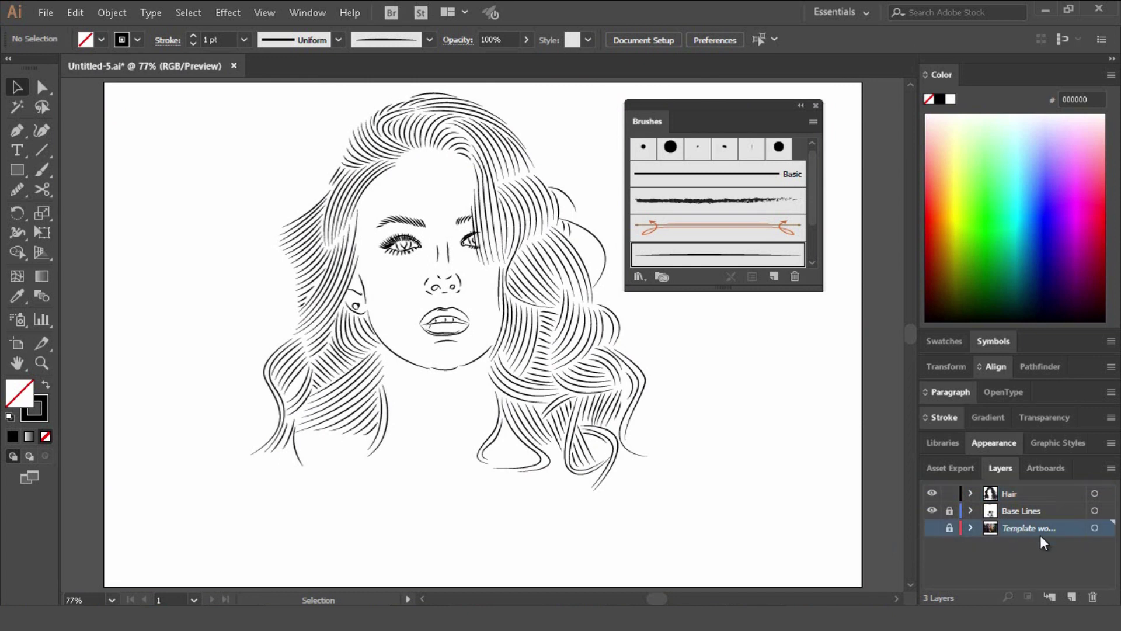
left_click(1072, 597)
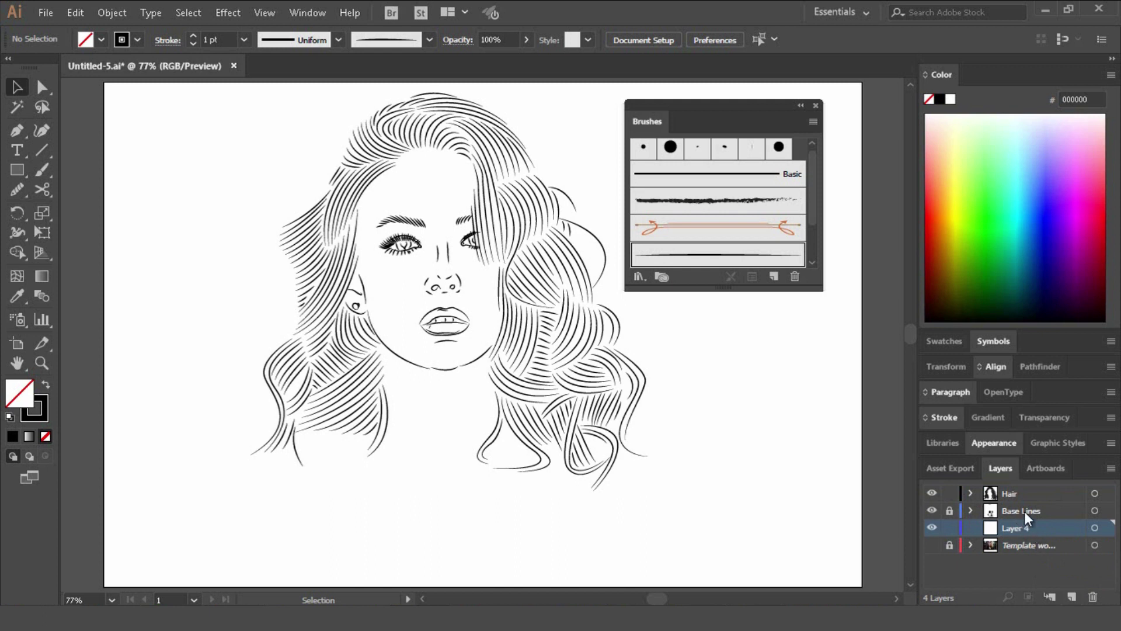
double_click(1012, 527)
key("Return")
left_click(933, 544)
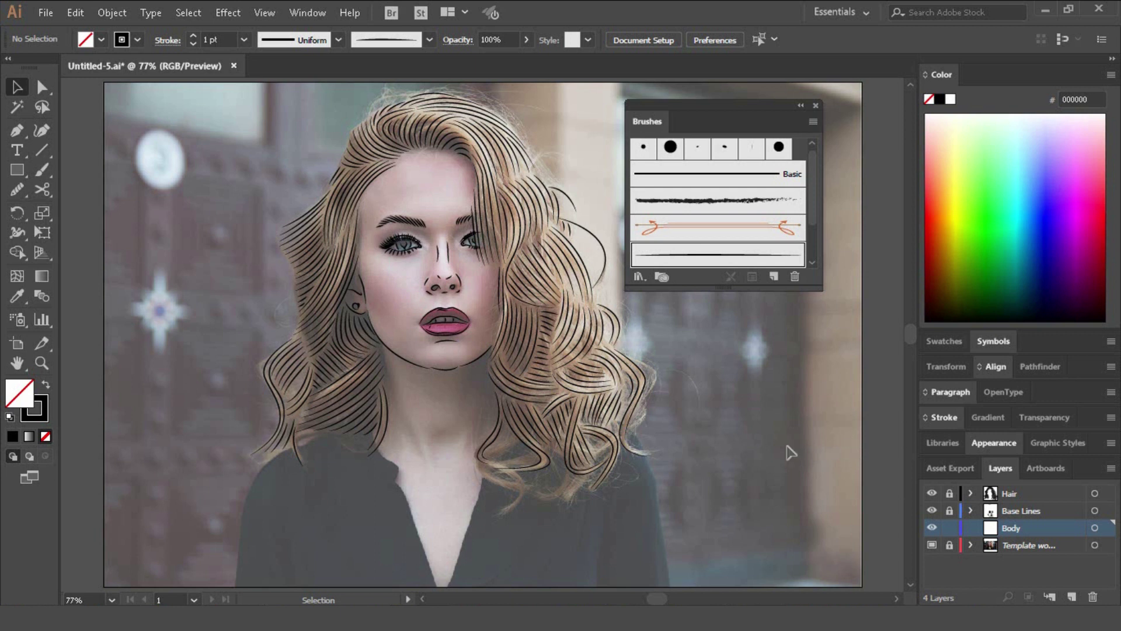
Trace the collar edge on the Body layer from the left hair tips down to the V-neckline
key("p")
scroll(398, 507, "up", 4)
left_click(403, 396)
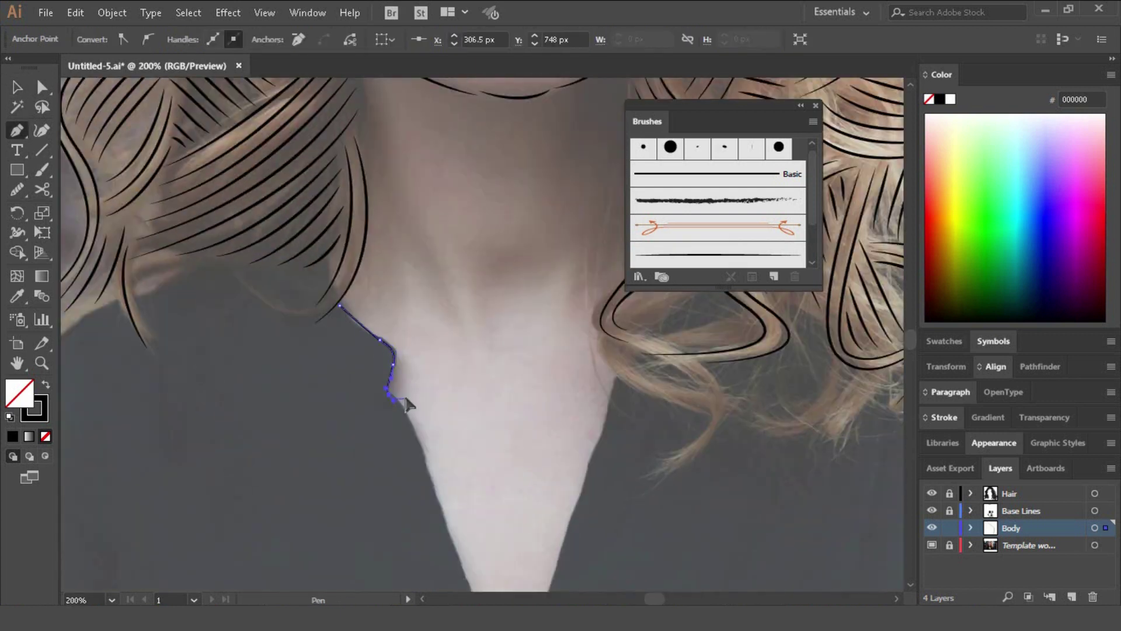
Draw the shoulder outlines, the remaining V-neckline edges and the shirt's fold lines on the Body layer
scroll(408, 400, "down", 2)
left_click(214, 501)
left_click(395, 364)
left_click(423, 478)
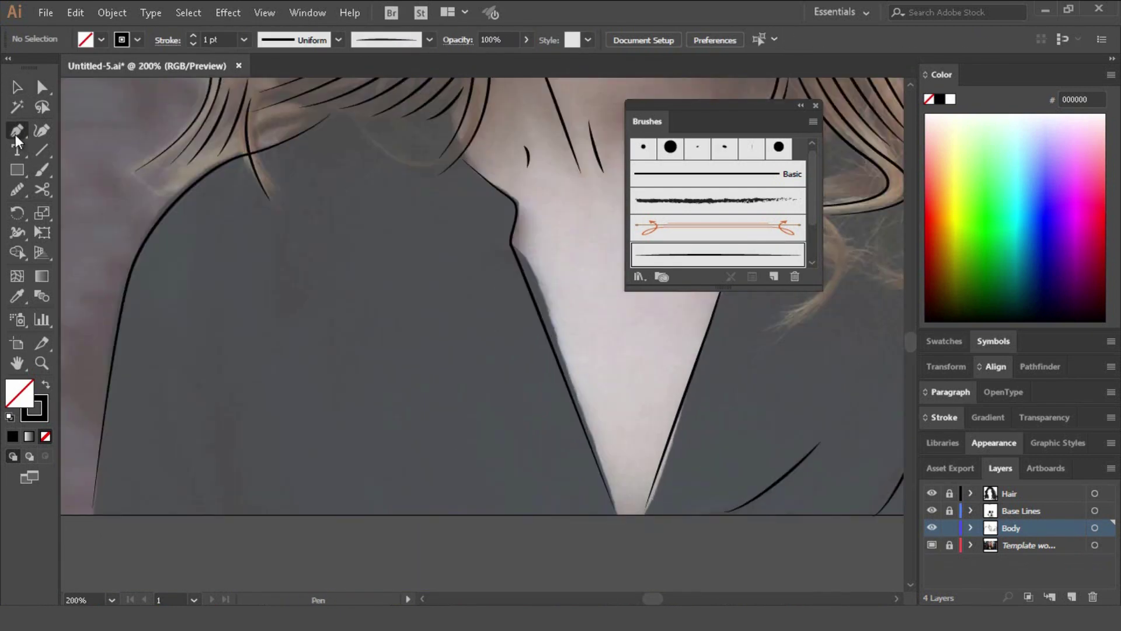
left_click_drag(504, 241, 484, 230)
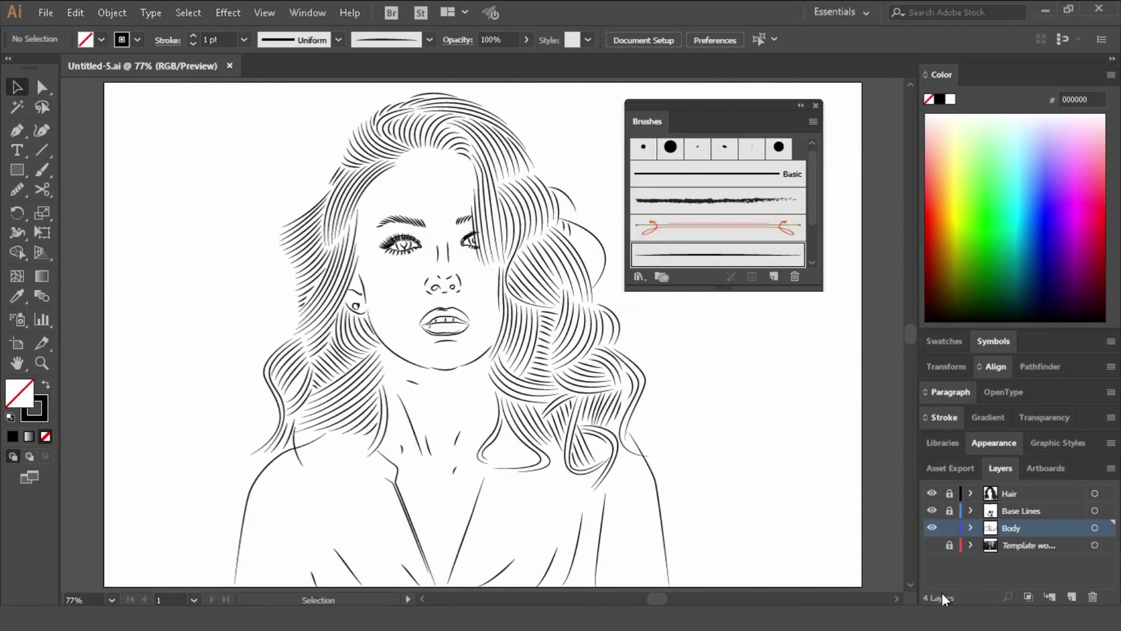
Lock the Body layer and add a layer named Block colour directly above the template layer
left_click(950, 528)
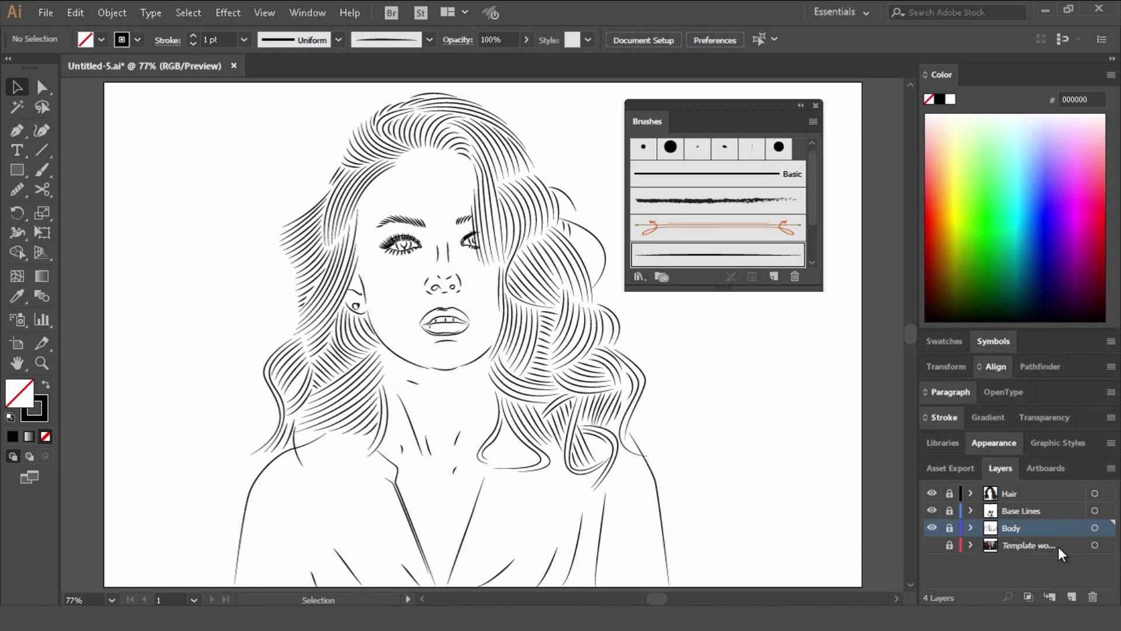
left_click(1058, 546)
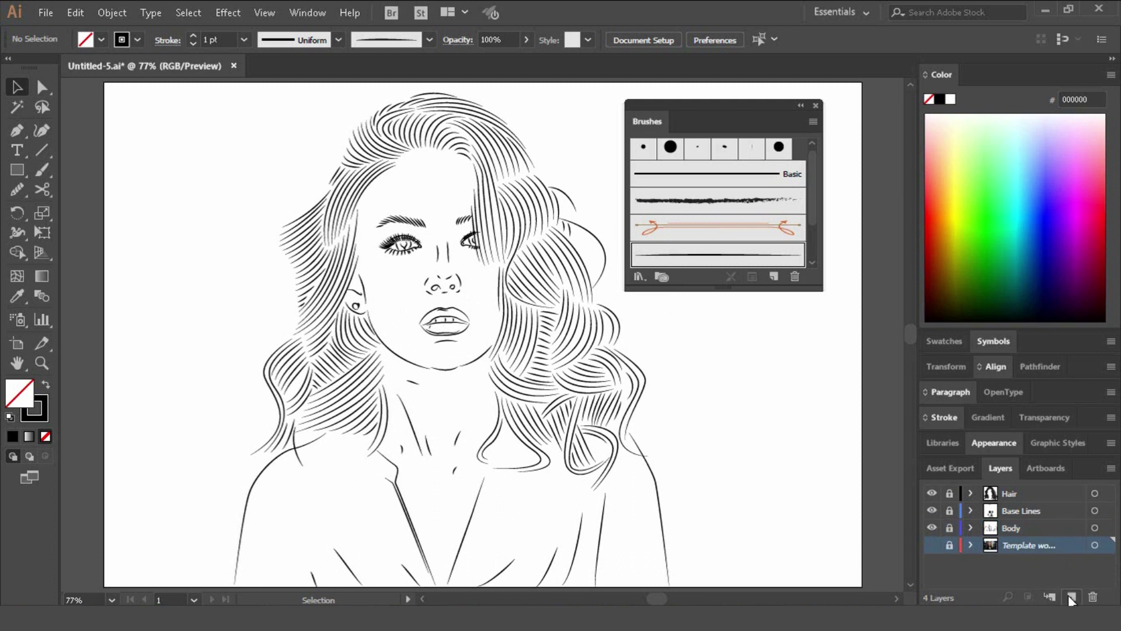
left_click(1069, 594)
double_click(1016, 543)
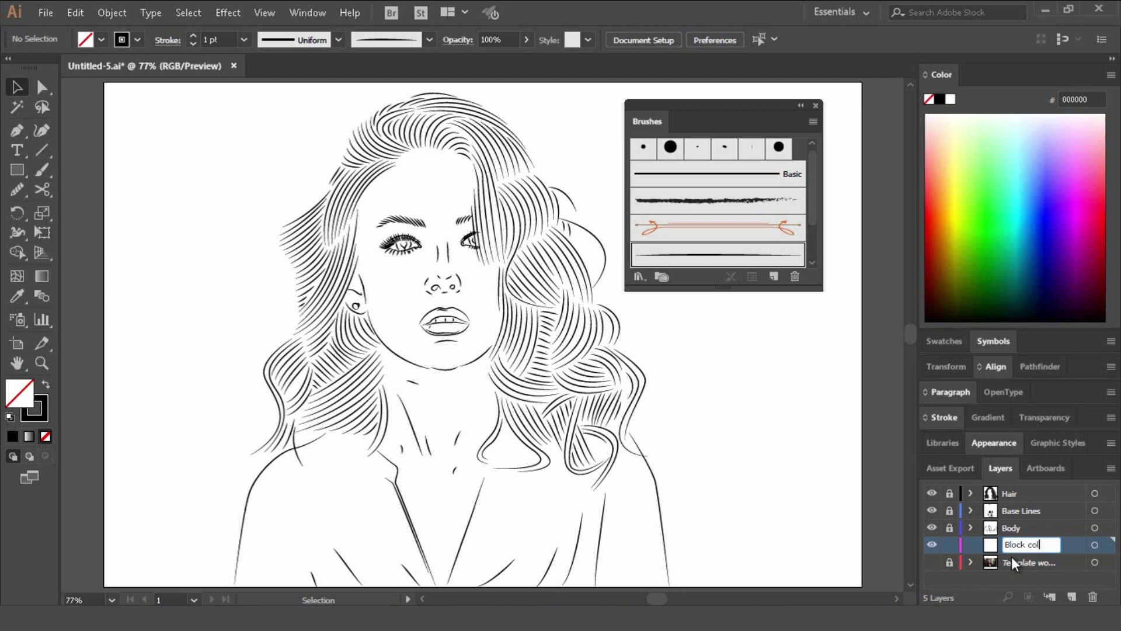
key("Return")
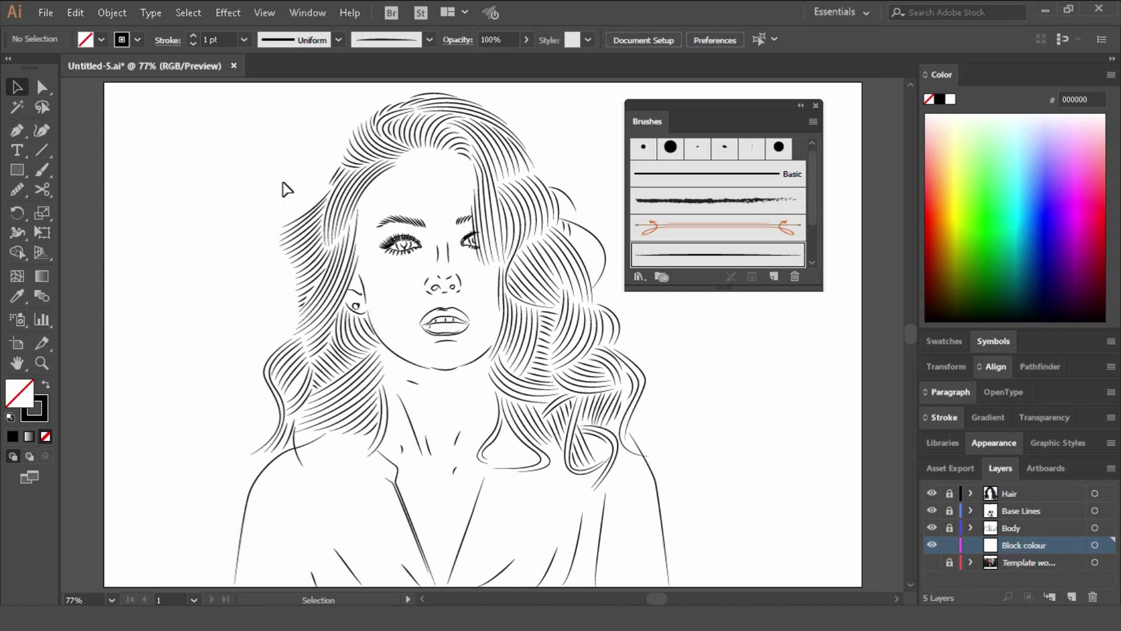
Show the template photo again beneath the line art for tracing around the eyes
left_click_drag(443, 236, 463, 146)
key("ctrl+plus")
key("ctrl+plus")
key("ctrl+plus")
key("ctrl+plus")
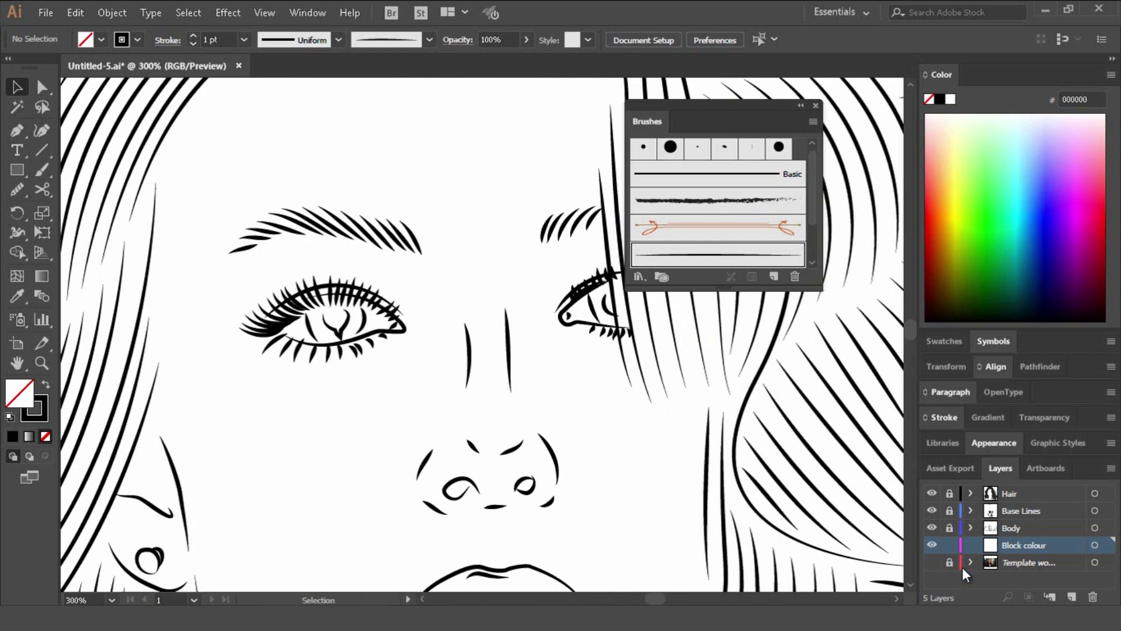
left_click(933, 563)
Trace the left eye's pupil as a closed teardrop shape and give it a black fill with no stroke
left_click(442, 335)
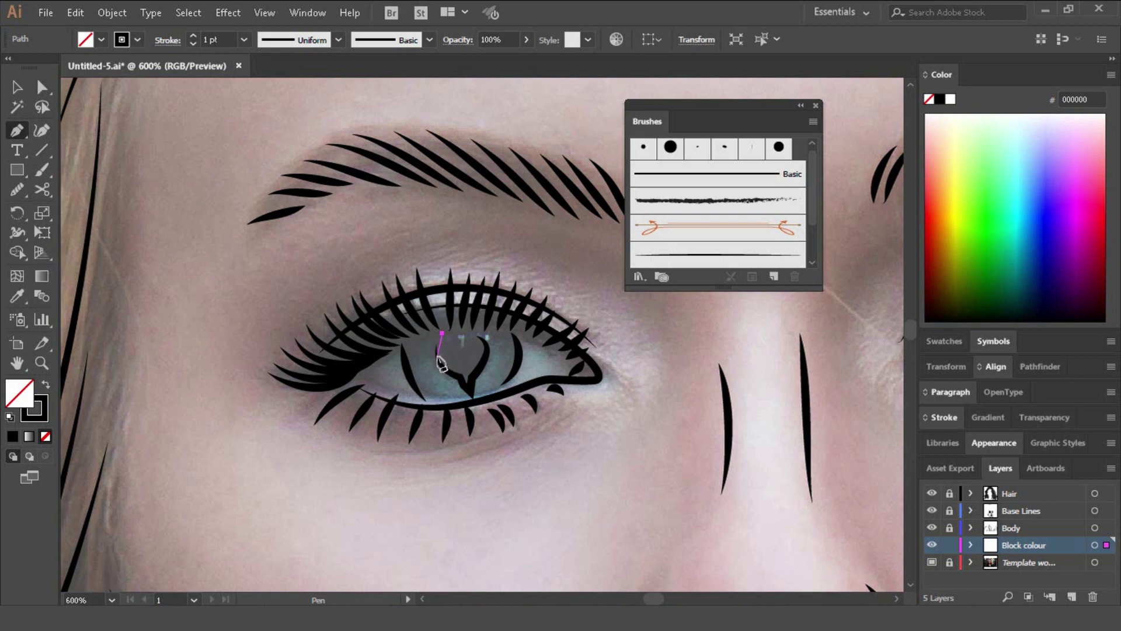
left_click_drag(442, 365, 444, 368)
left_click(460, 378)
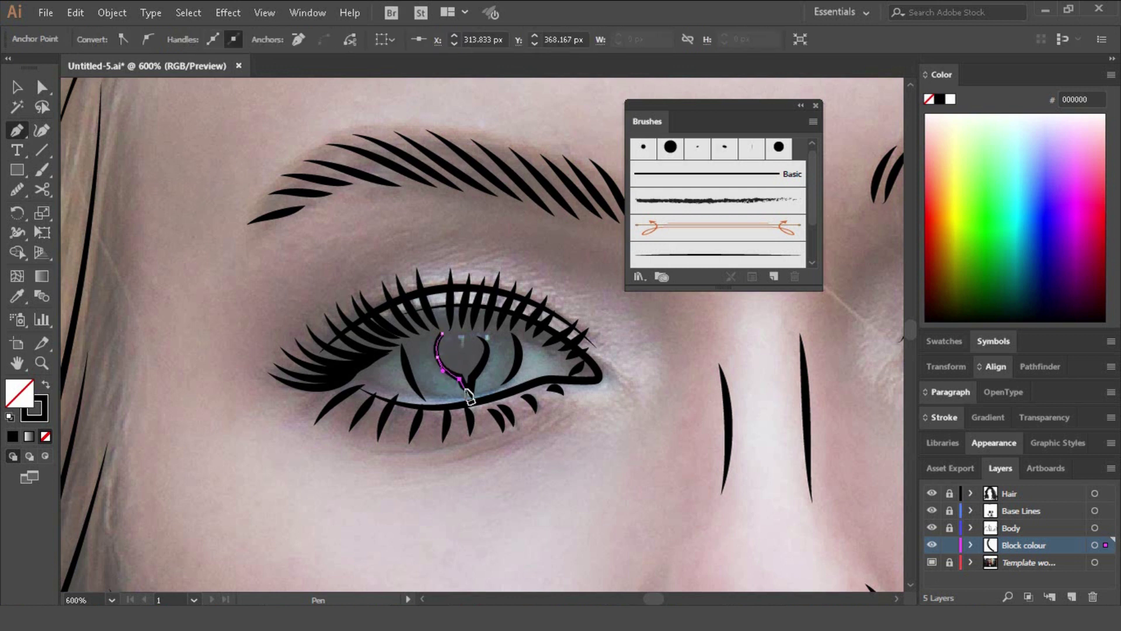
left_click(469, 392)
left_click(474, 375)
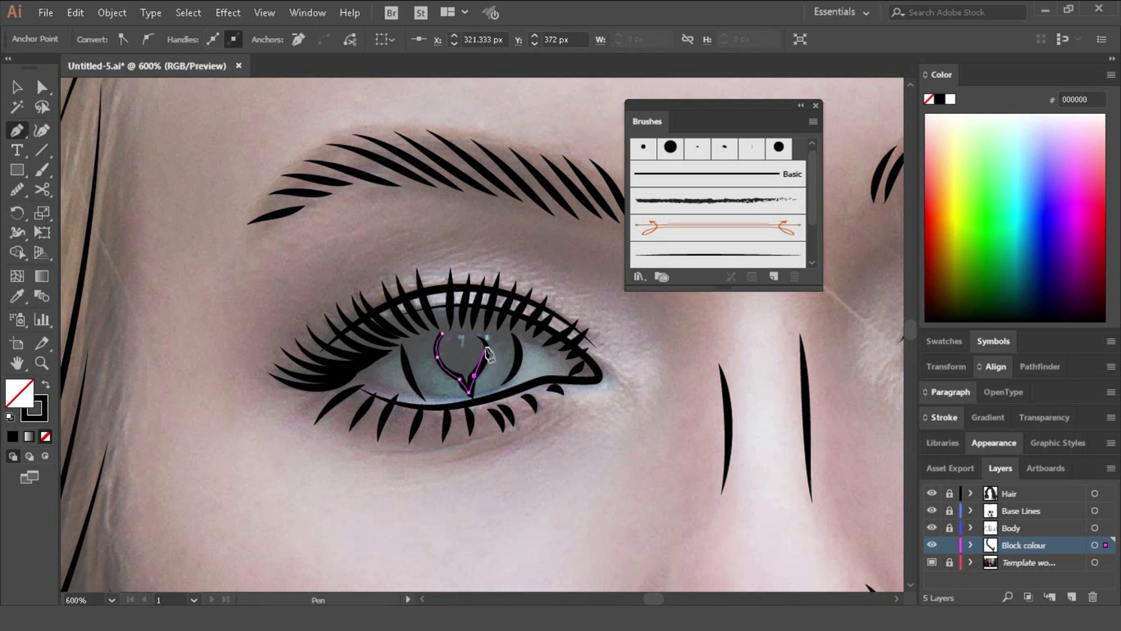
left_click_drag(485, 348, 461, 327)
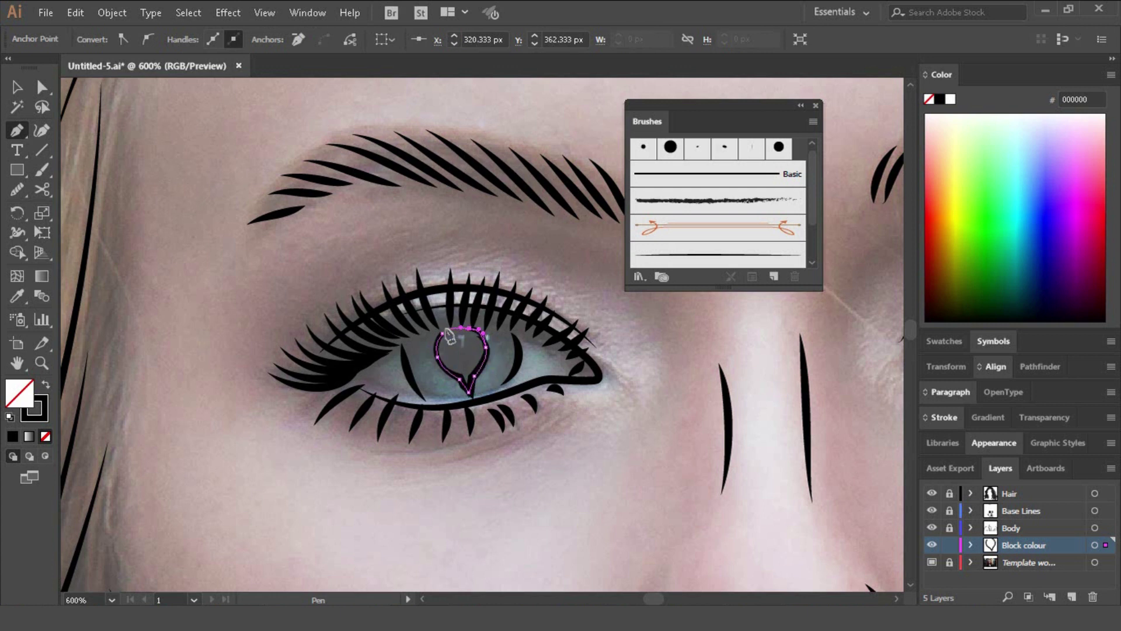
left_click(442, 333)
left_click(46, 386)
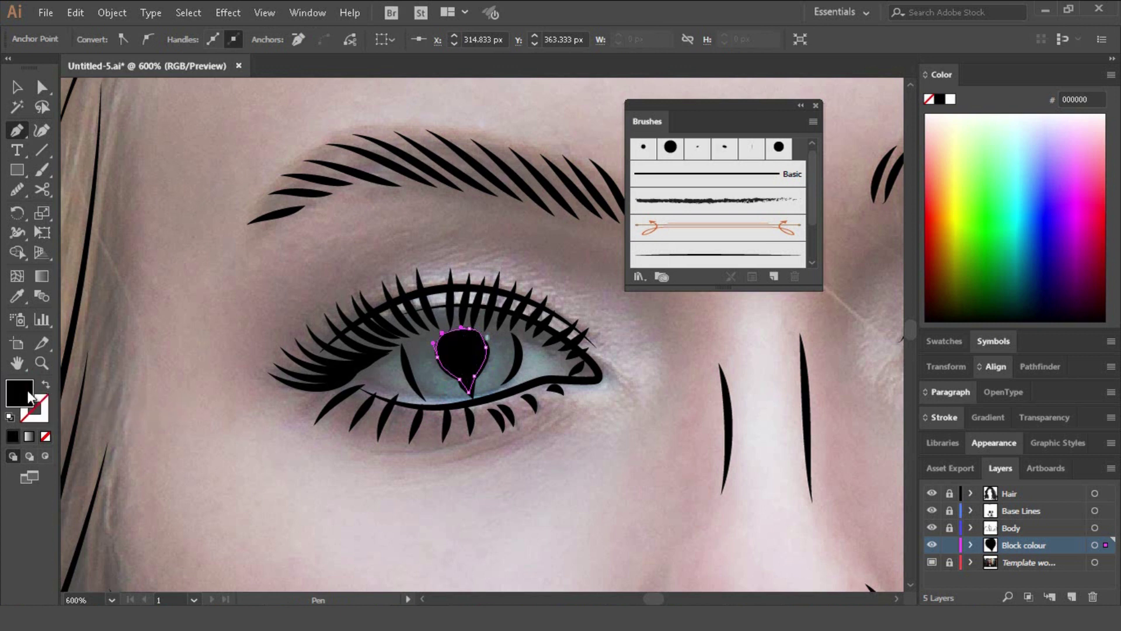
left_click(16, 87)
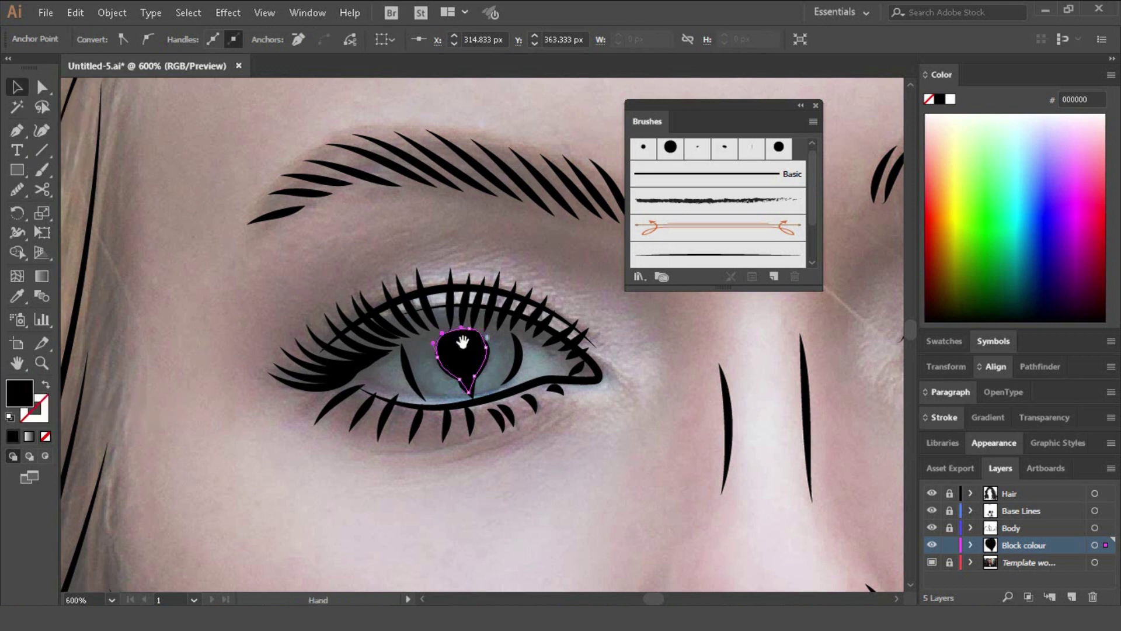
Draw black filled shapes inside both nostrils on the Block colour layer
mouse_move(643, 379)
left_mouse_down()
mouse_move(506, 370)
mouse_move(263, 307)
left_mouse_up()
key("p")
key("ctrl+plus")
left_click(426, 362)
left_click(578, 365)
Draw black filled shapes in the gap between the front teeth and in both dark corners of the open mouth
left_click_drag(426, 444, 366, 157)
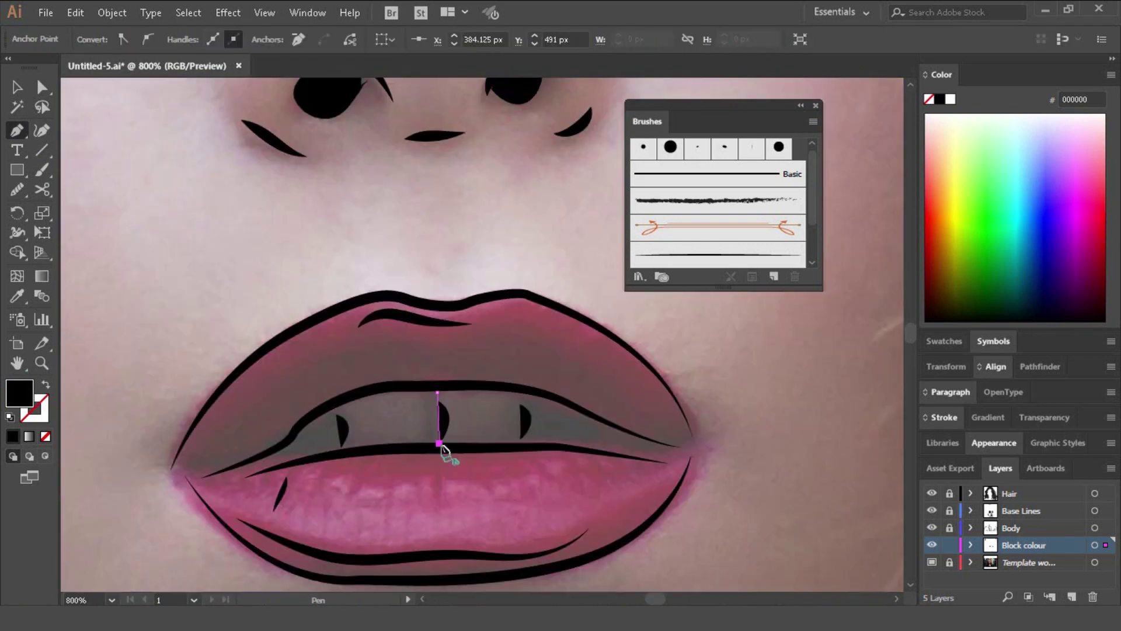
left_click(522, 446)
left_click(572, 404)
left_click(350, 426)
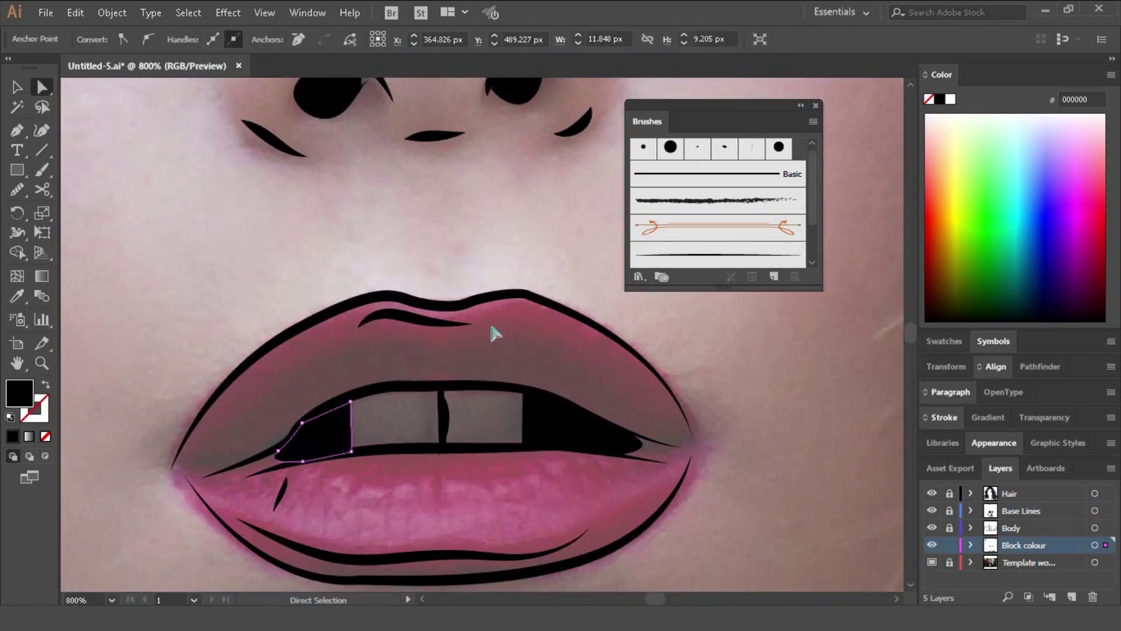
Draw a small black filled shape on the ear stud and save the finished line-art portrait
left_click(232, 399)
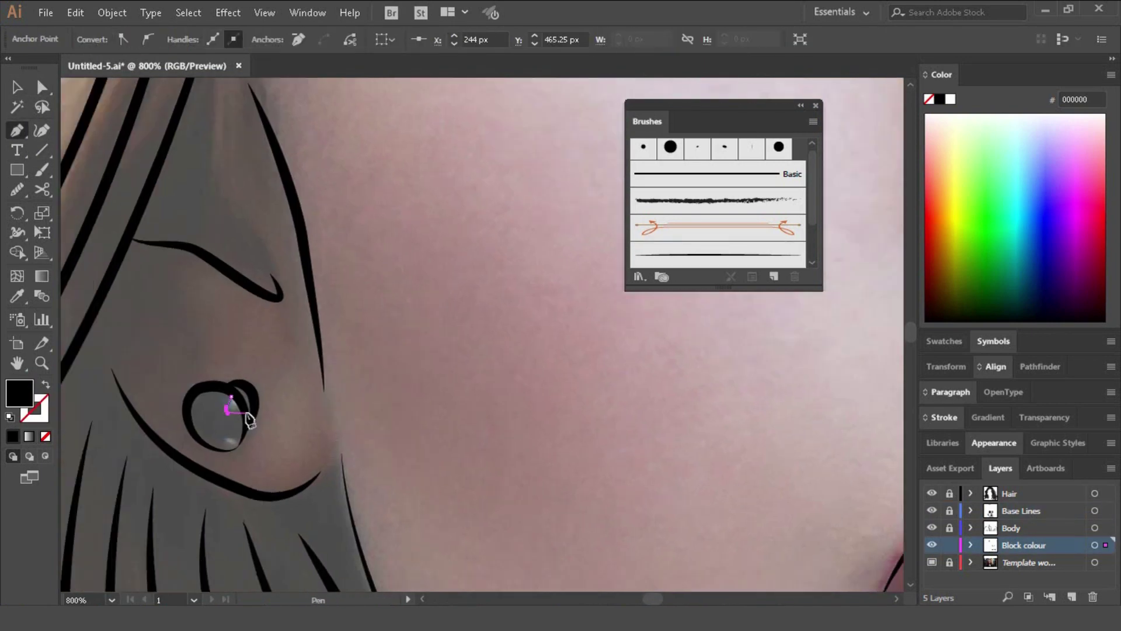
left_click(232, 398)
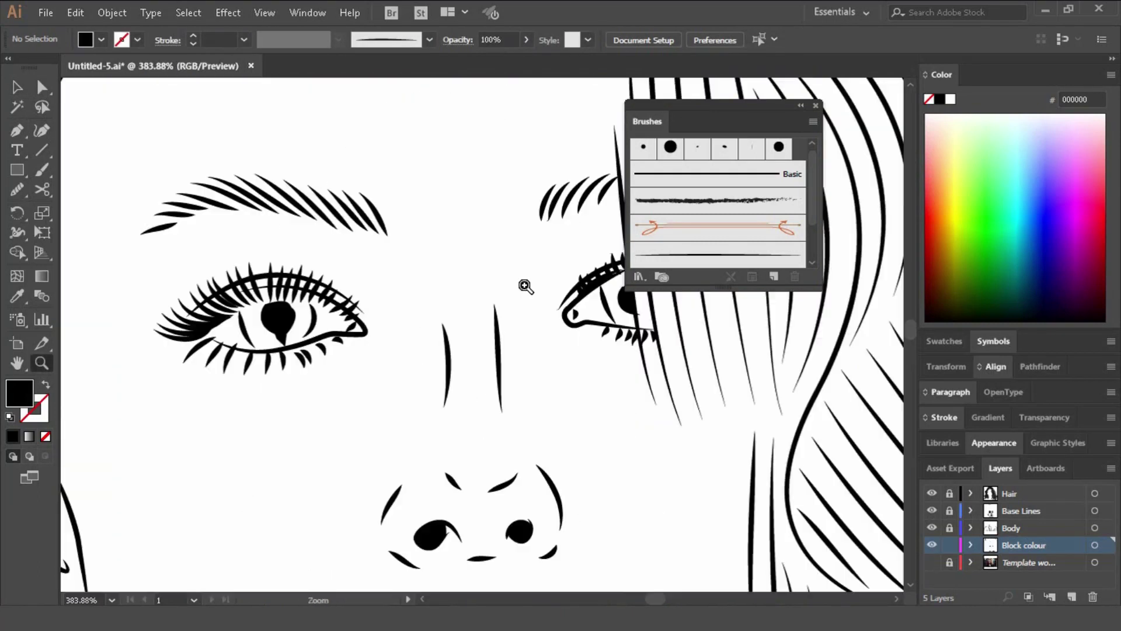
left_click(370, 328)
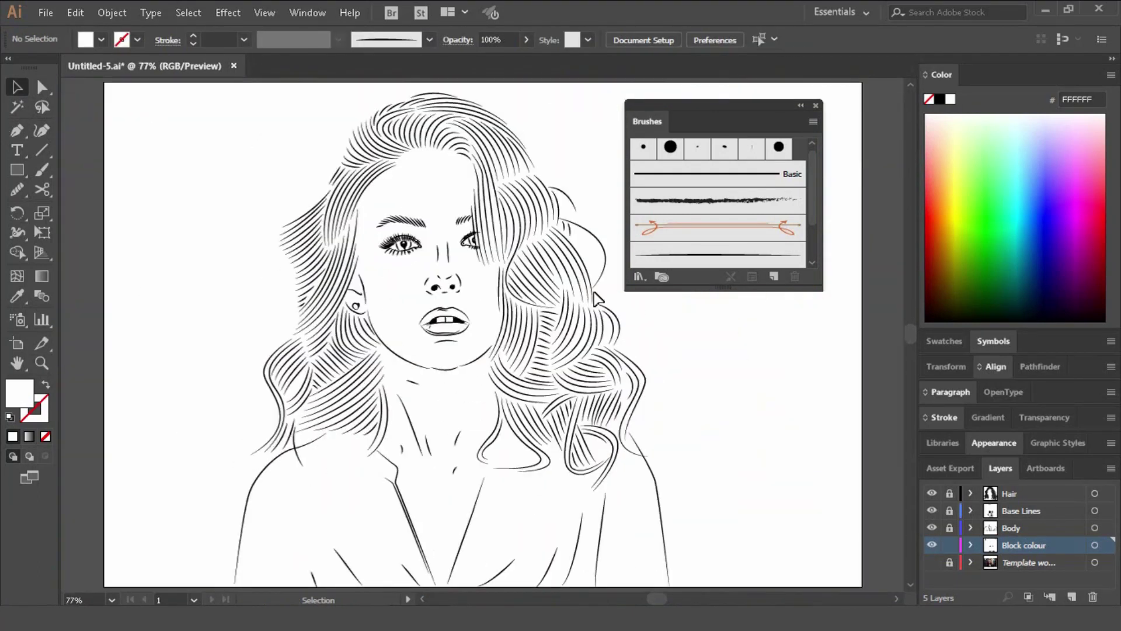
key("ctrl+s")
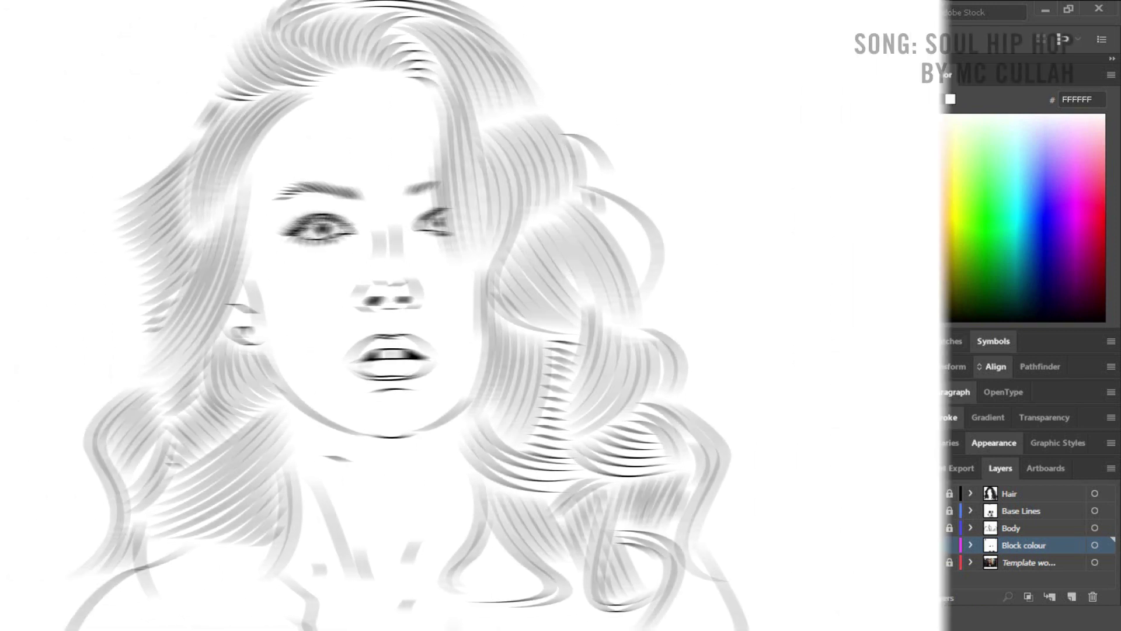